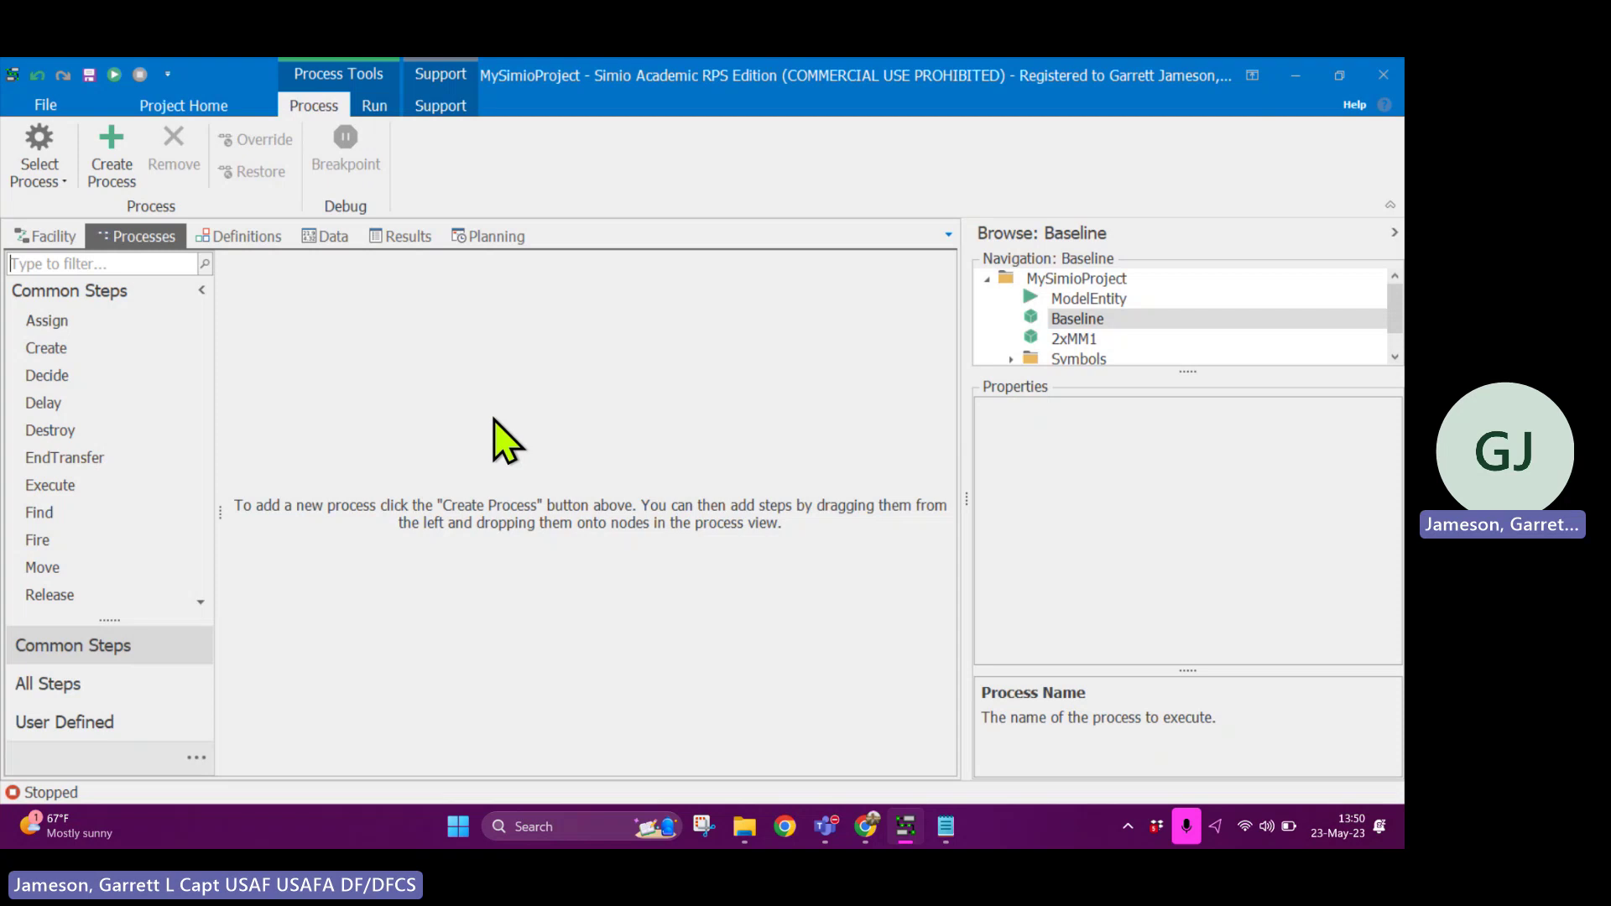
Create a new process and rename it TrackStat.
click(107, 171)
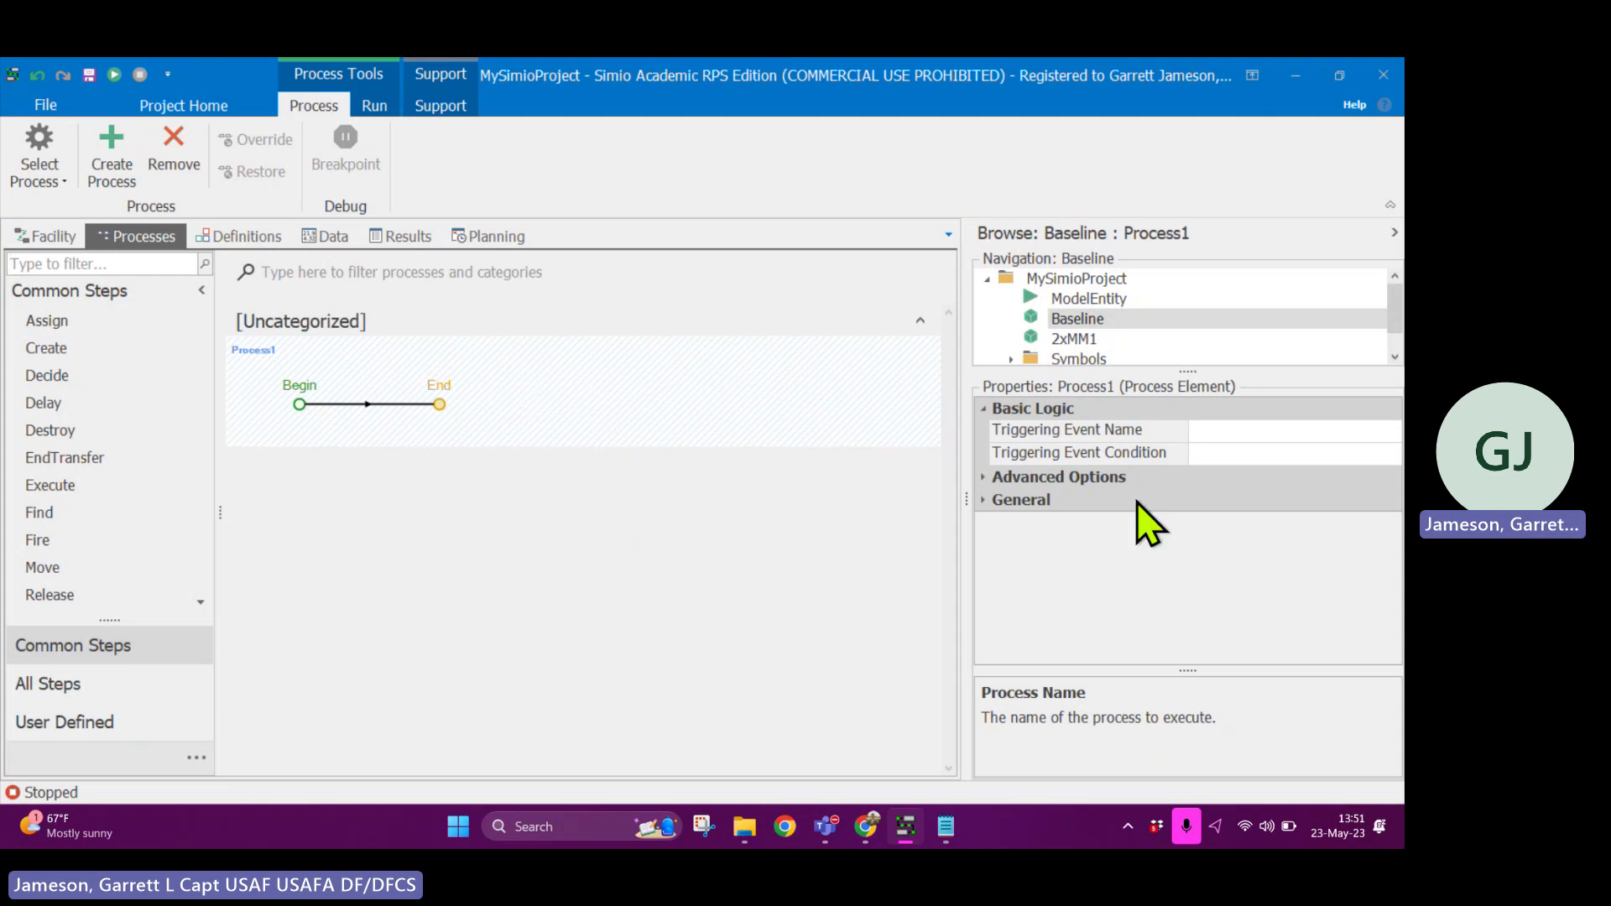
click(985, 502)
click(1233, 525)
click(1248, 542)
text(Track)
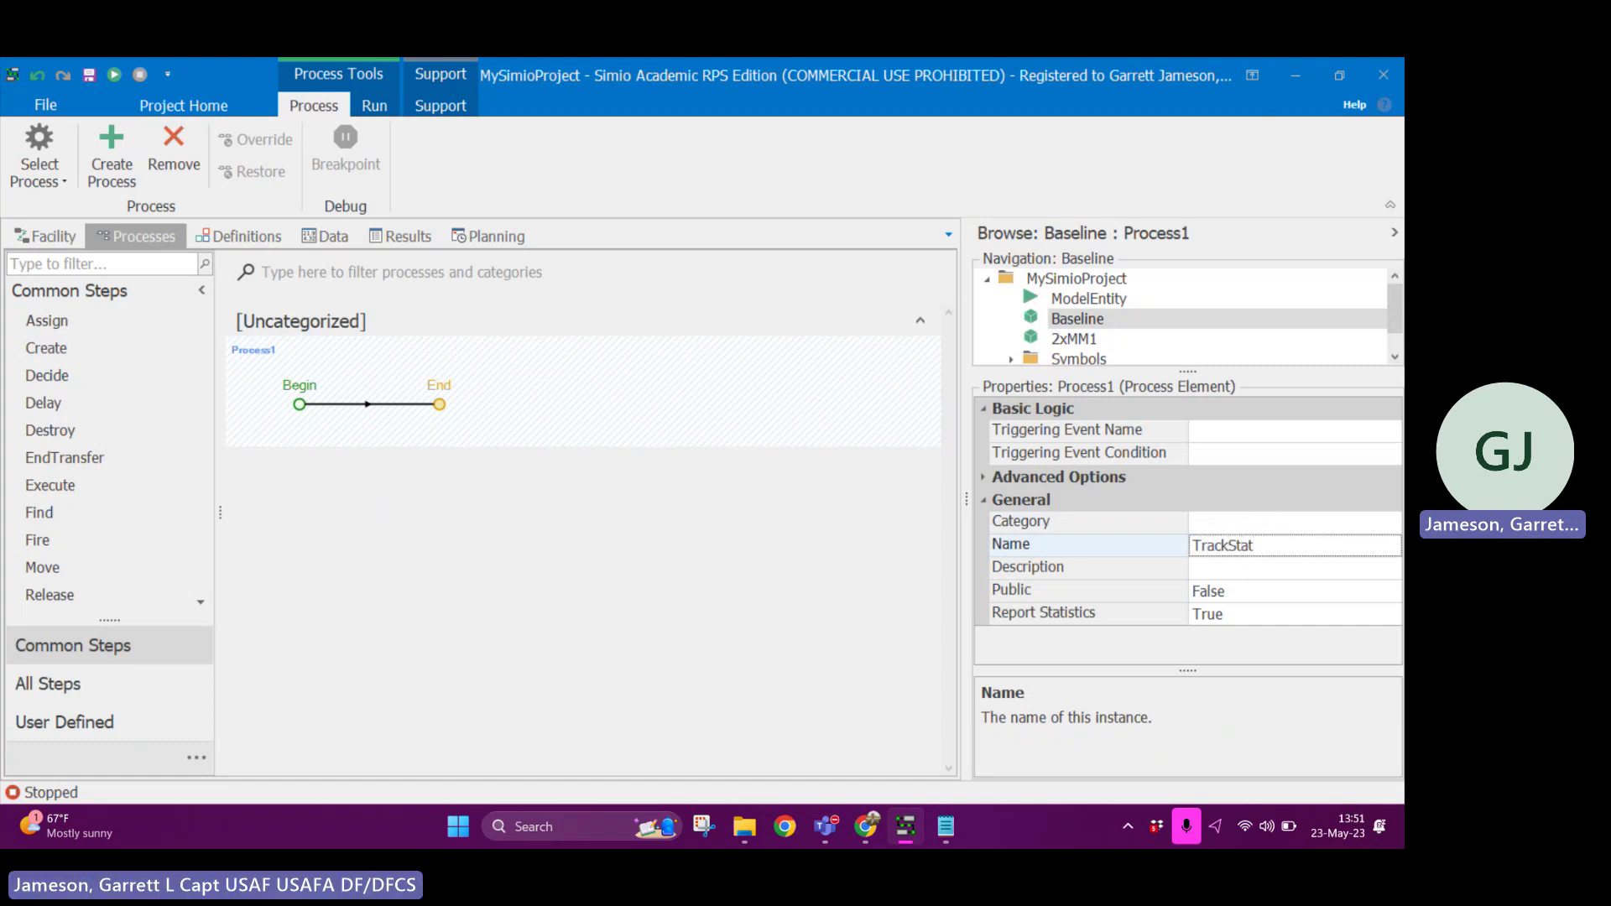
text(Stat)
key(Return)
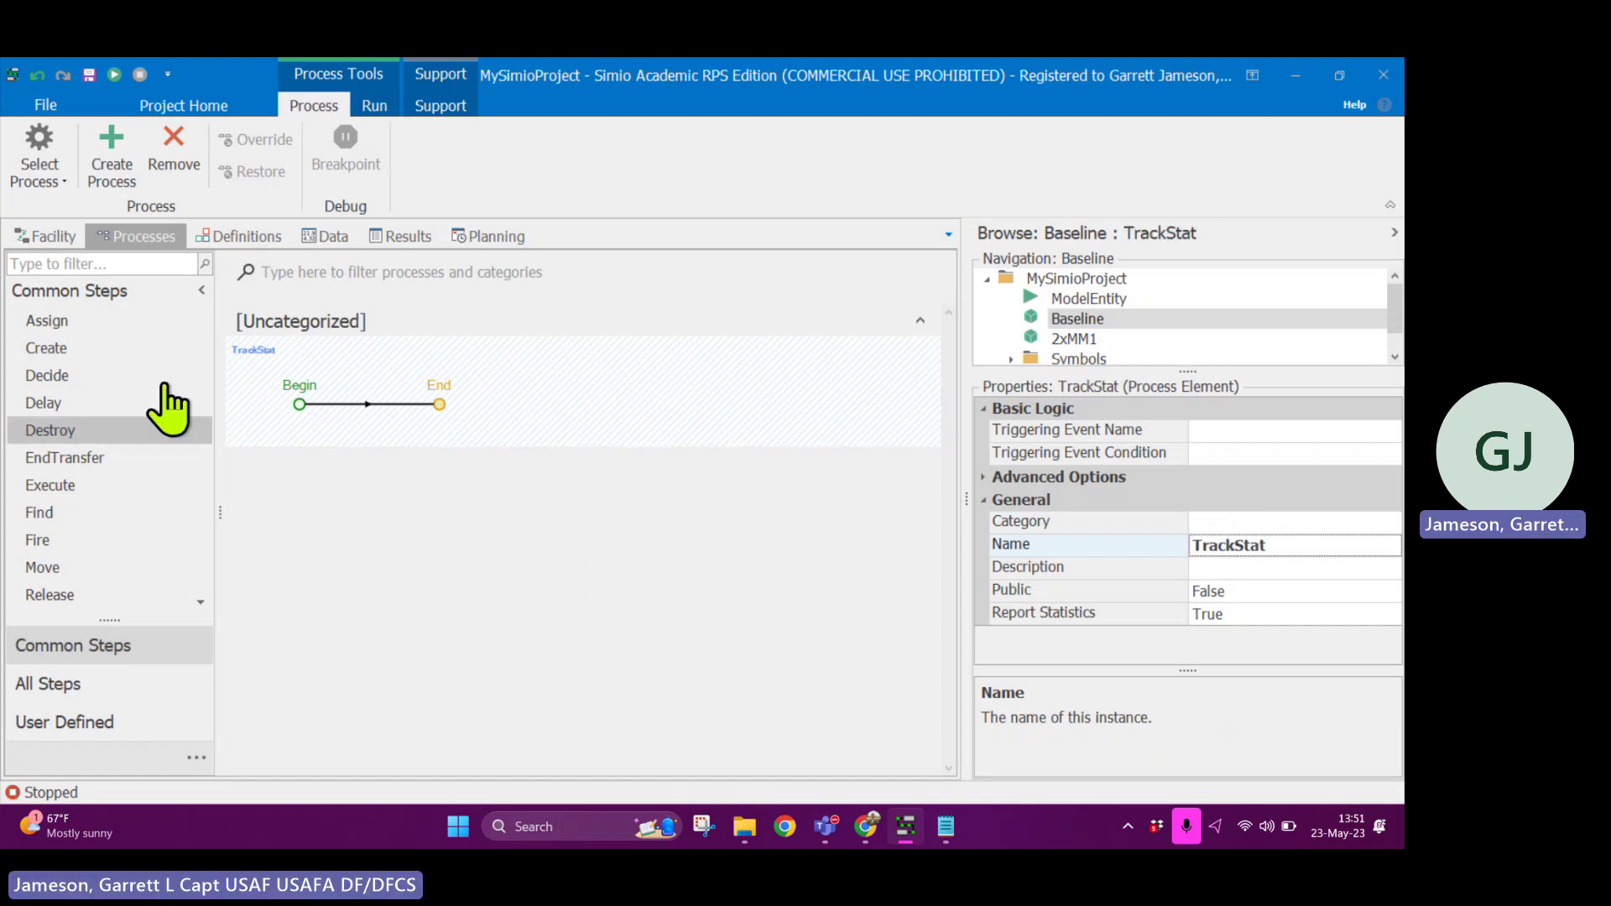
Add Decide, Assign and Tally steps to TrackStat in that order.
drag(51, 321, 431, 419)
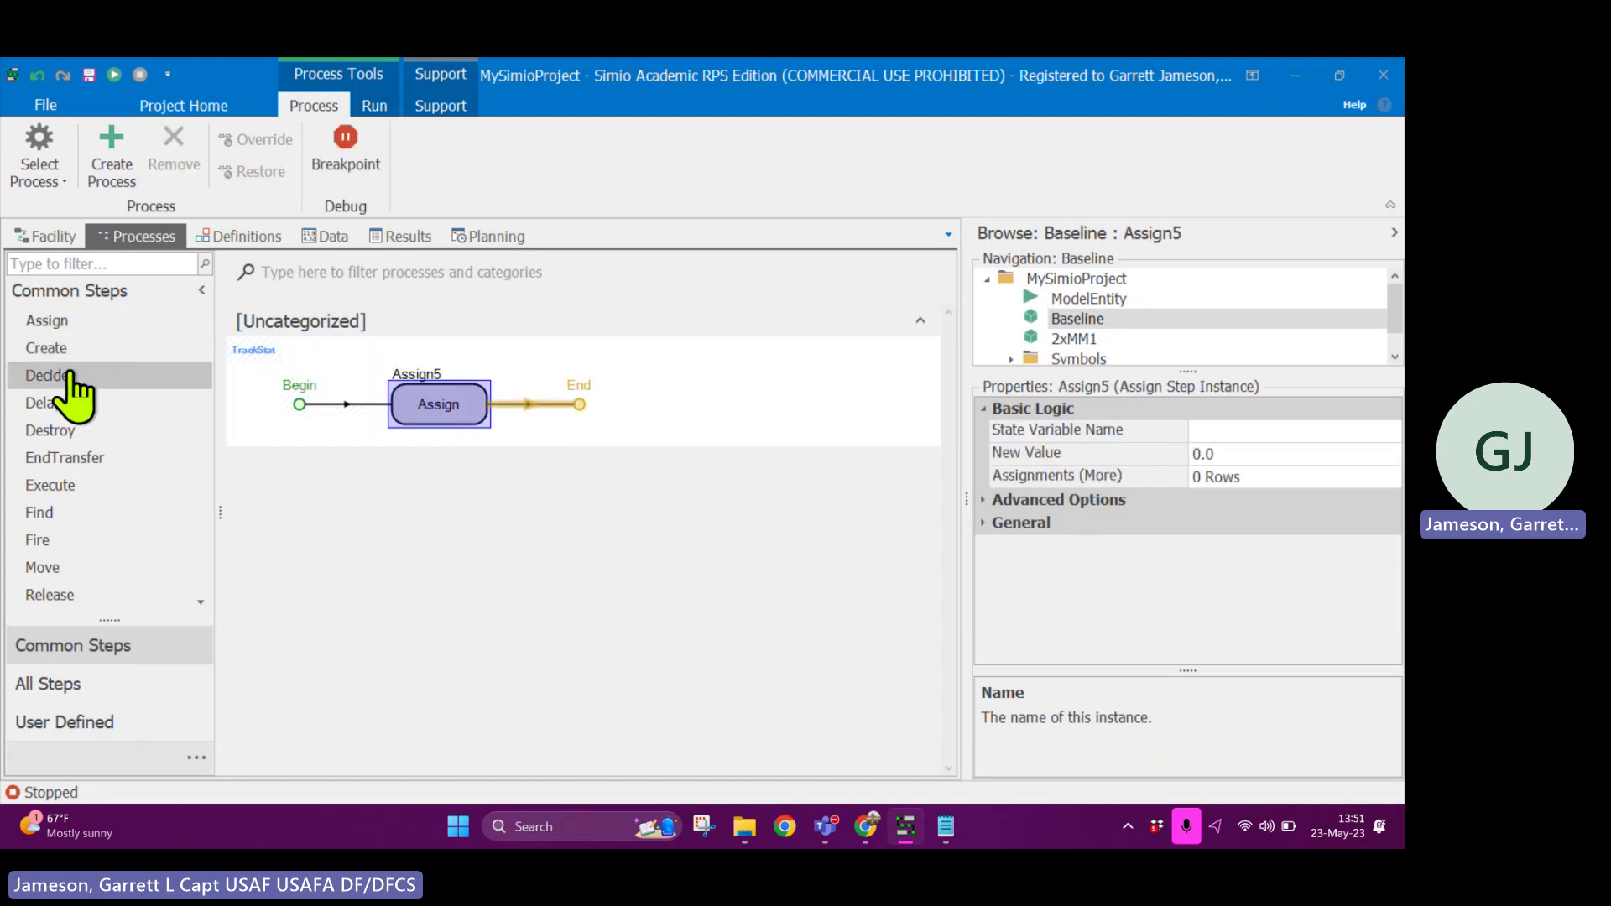
drag(67, 375, 398, 406)
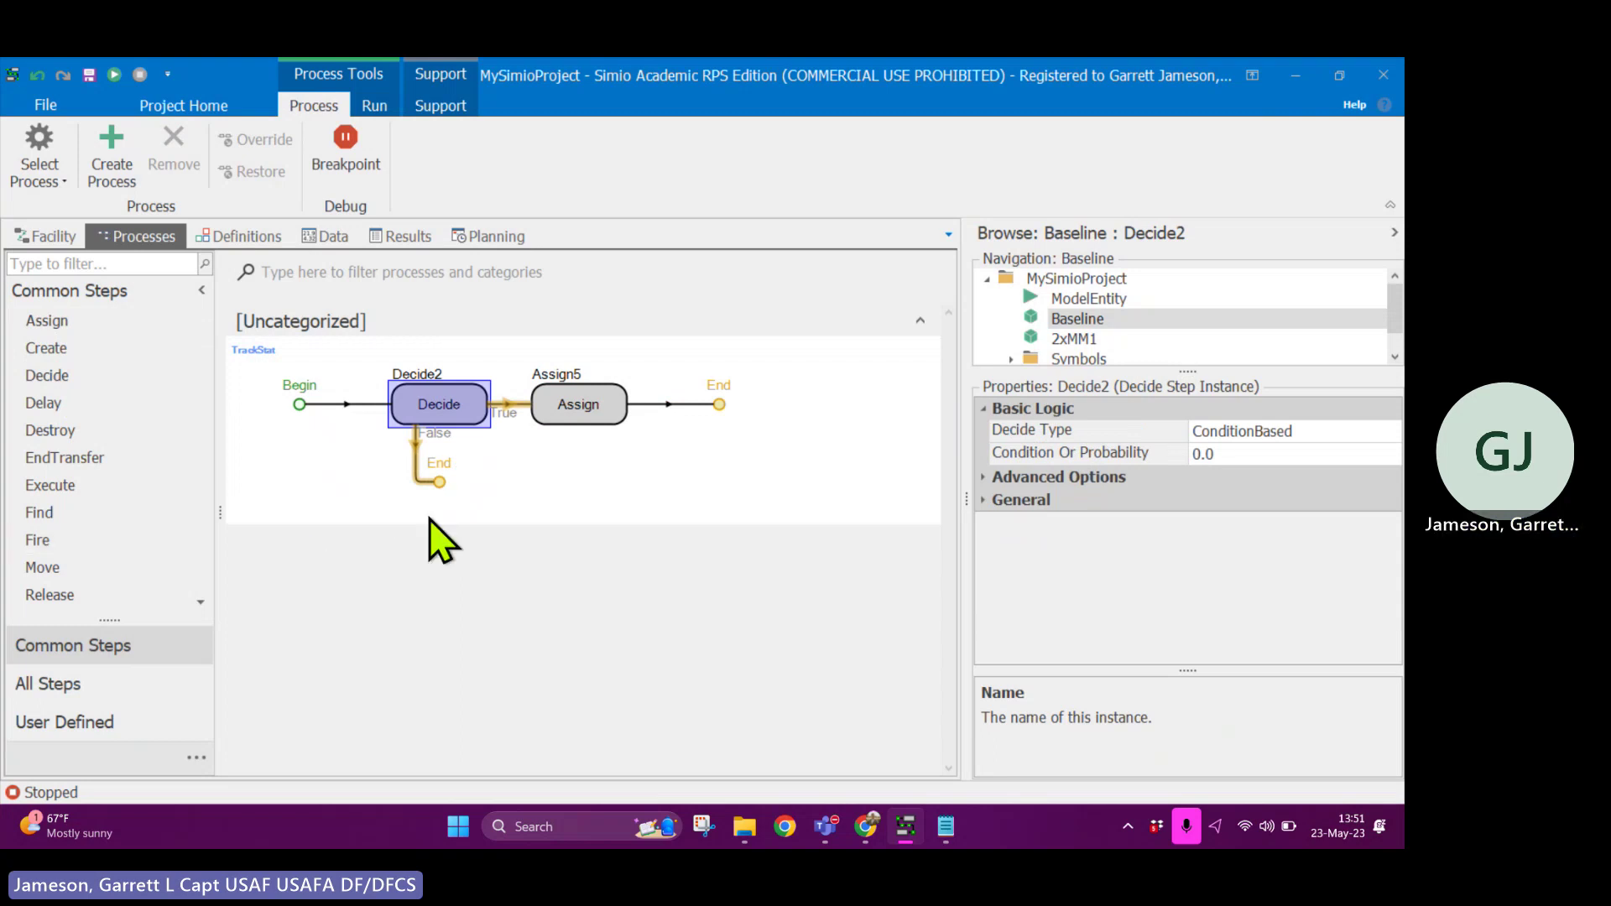
scroll(117, 558, down, 5)
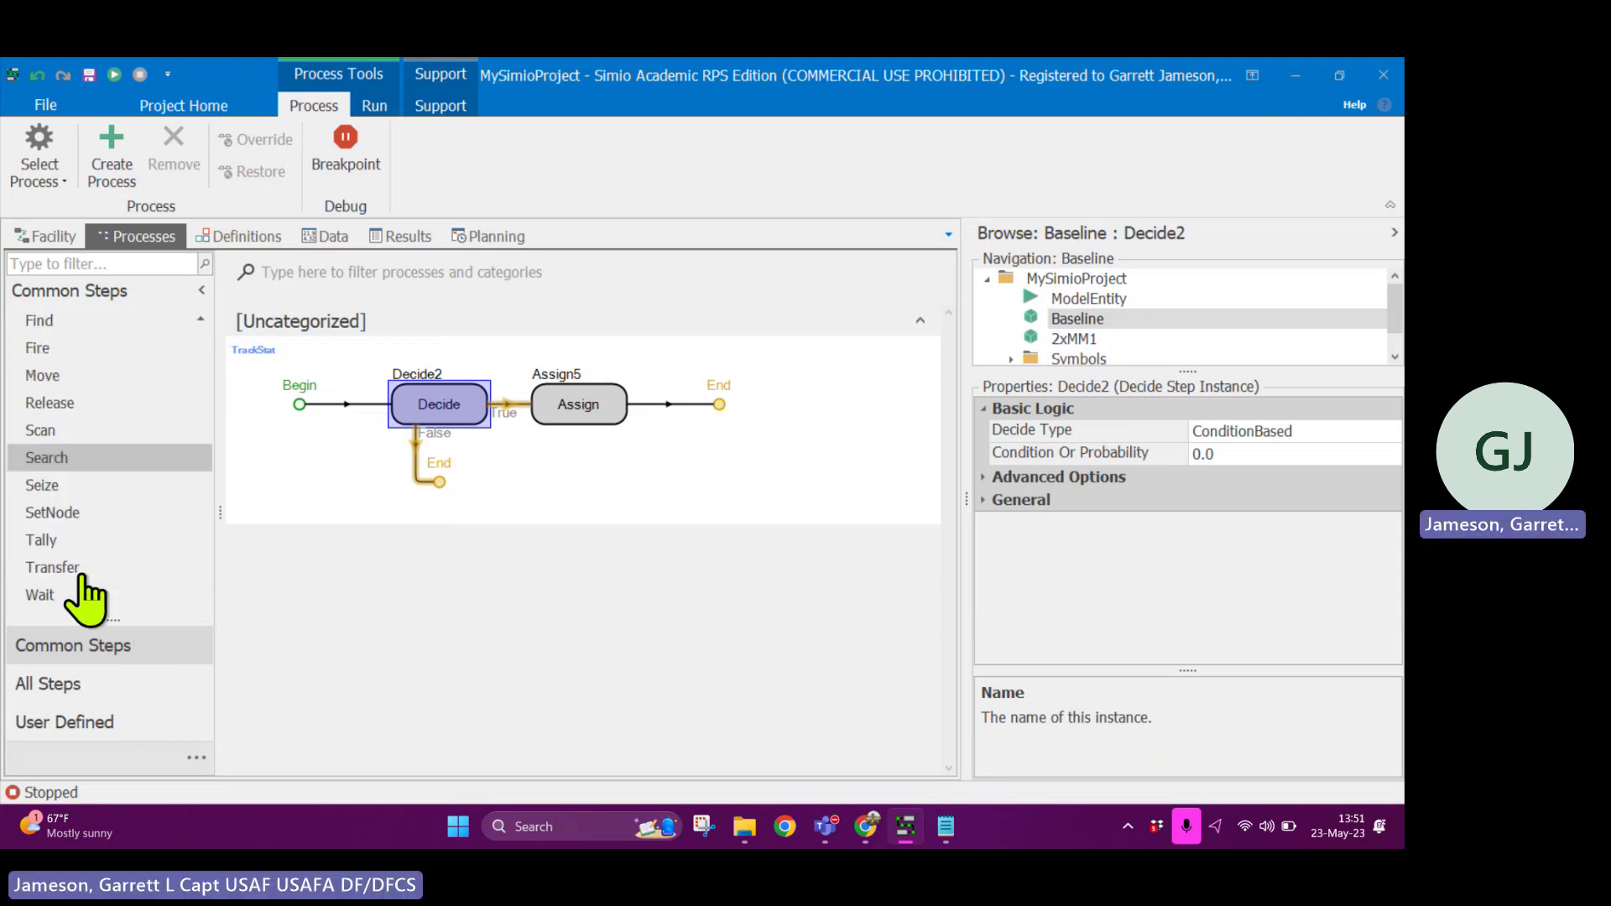
click(557, 478)
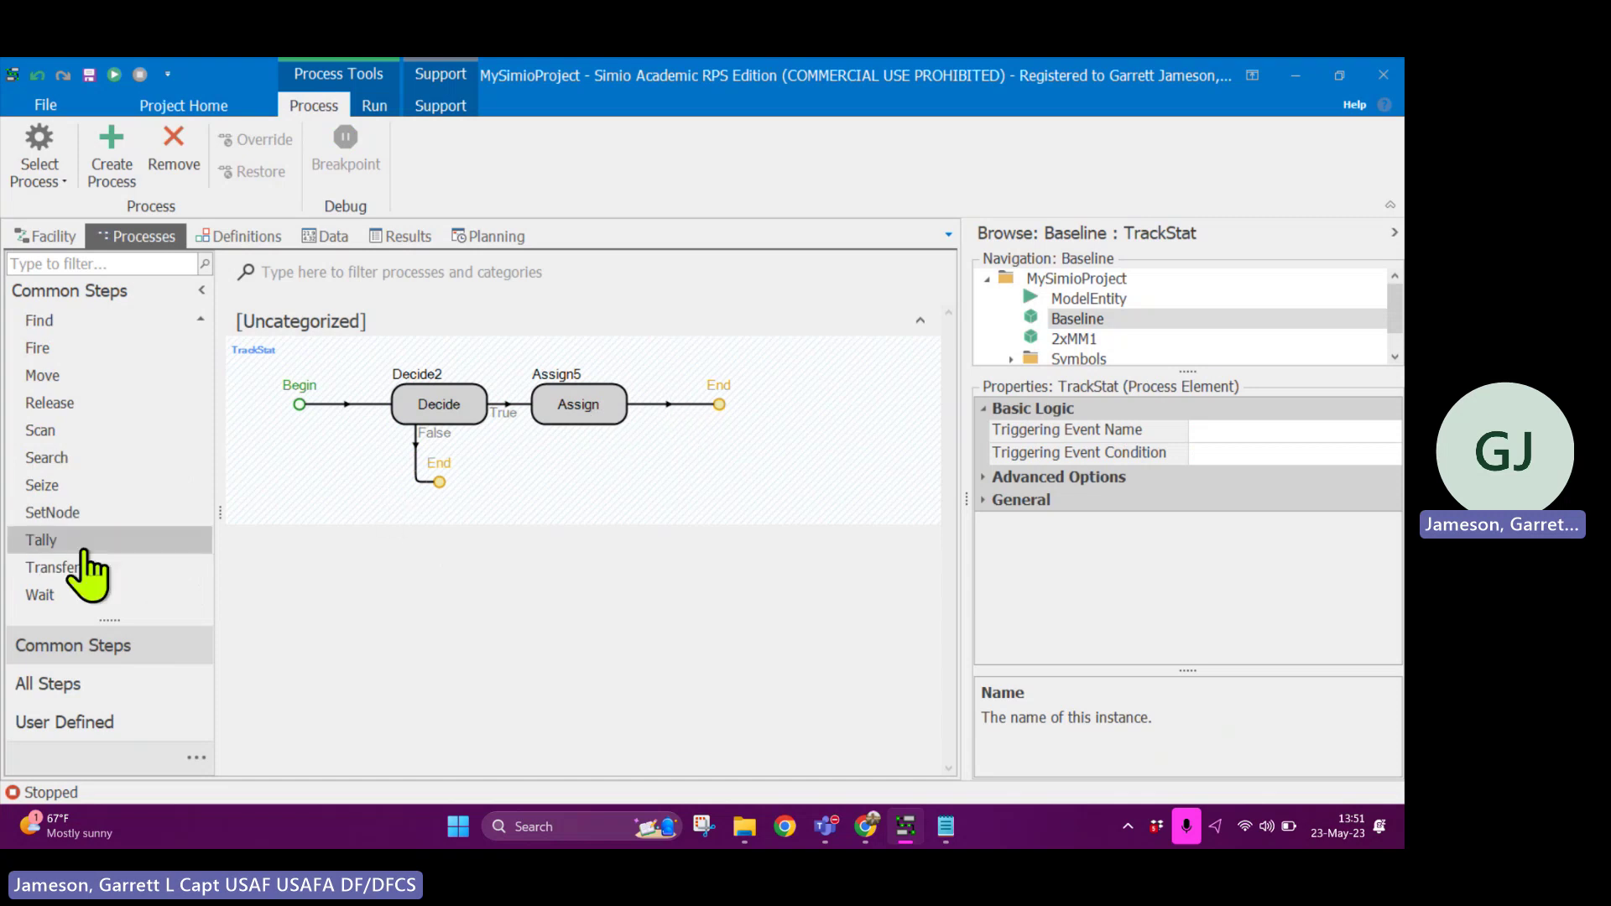
click(38, 557)
drag(38, 557, 766, 425)
Route Decide's False branch directly to the Tally step, bypassing Assign.
click(696, 416)
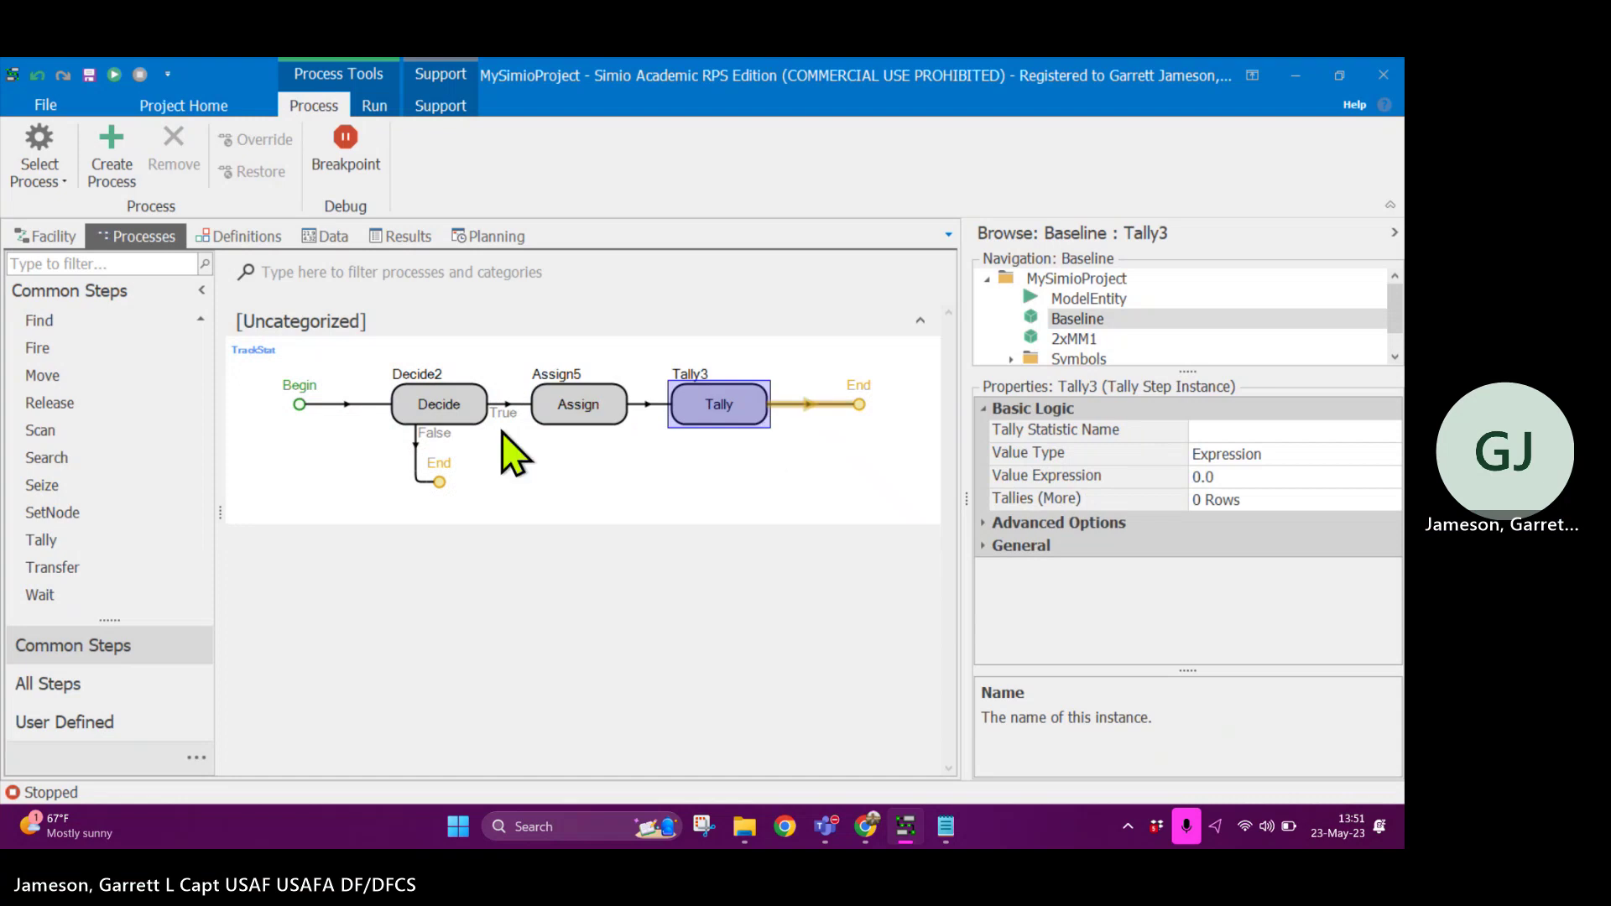
drag(442, 485, 663, 457)
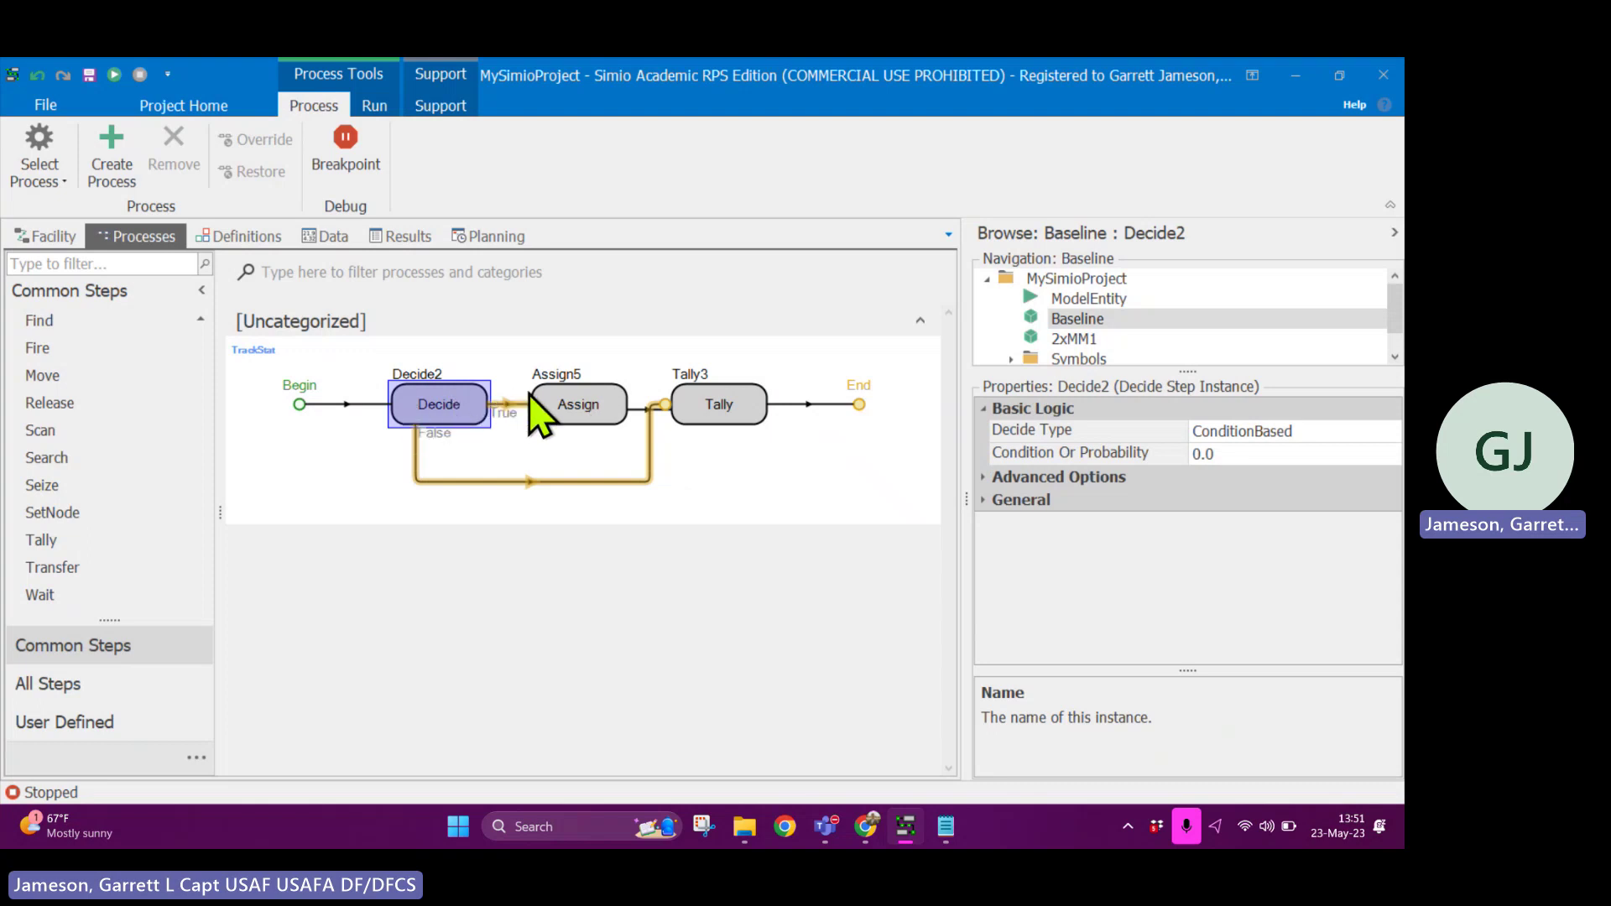
click(577, 413)
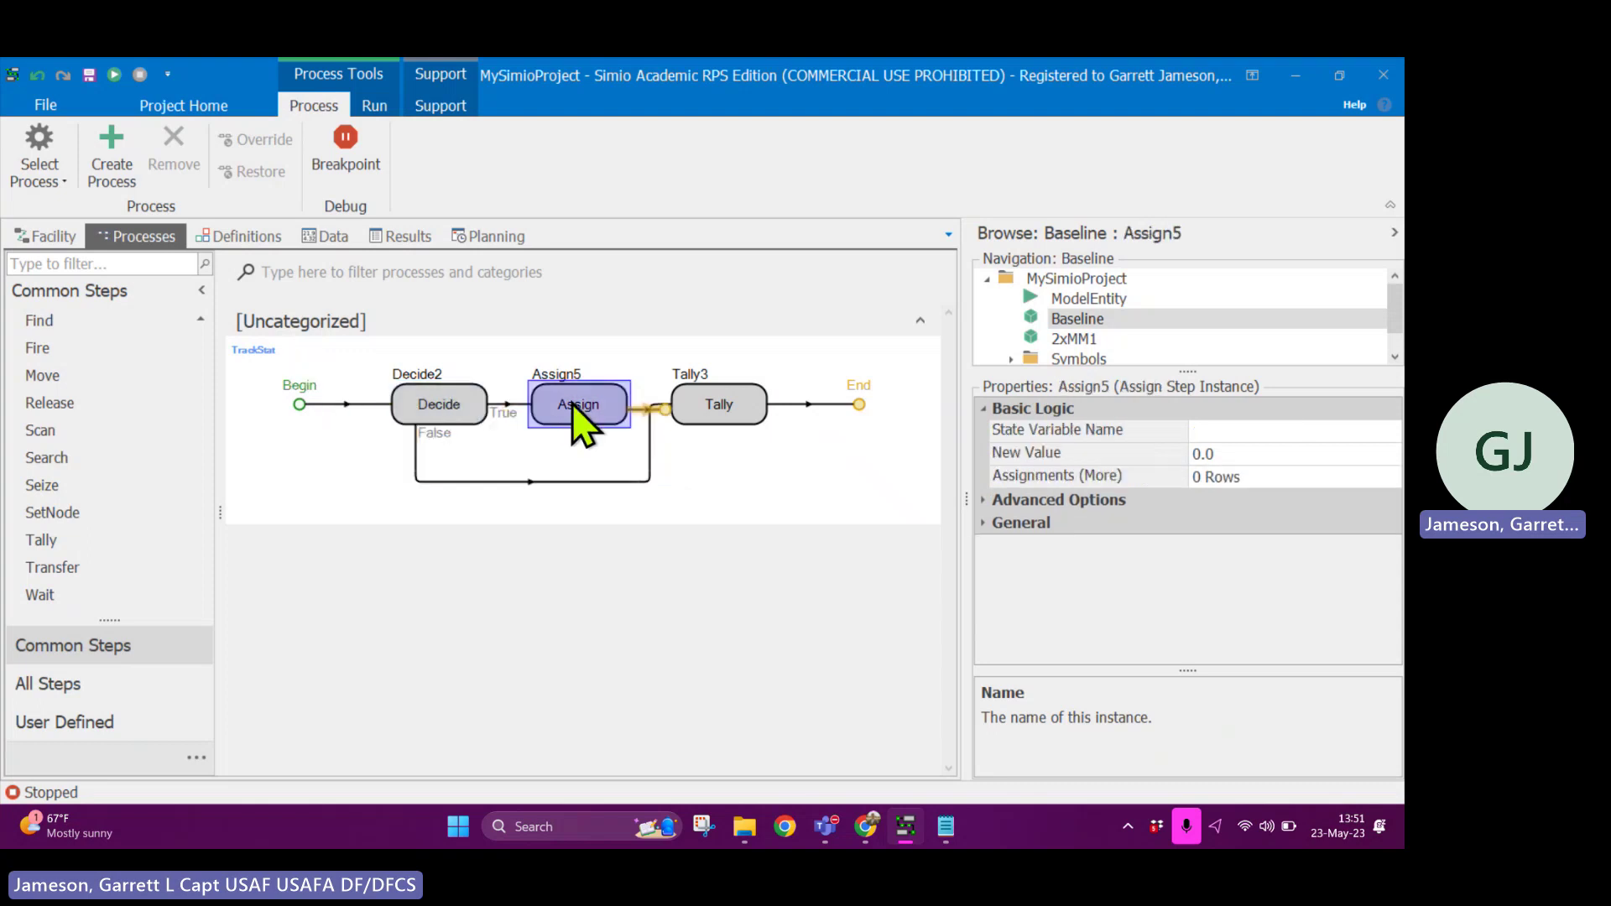
click(697, 406)
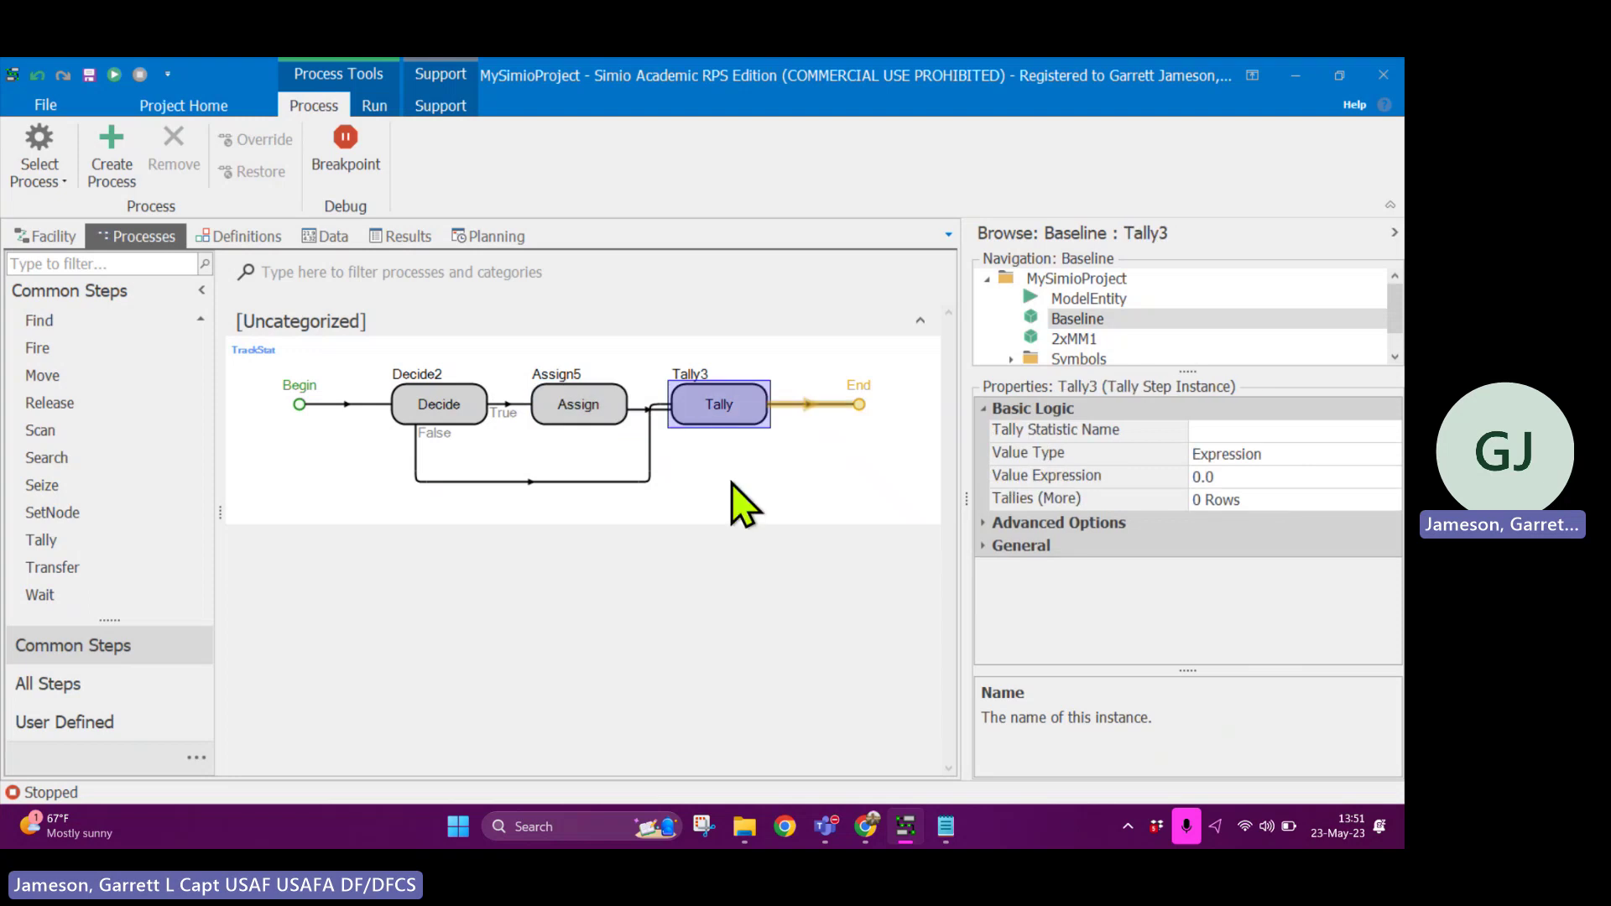
click(732, 493)
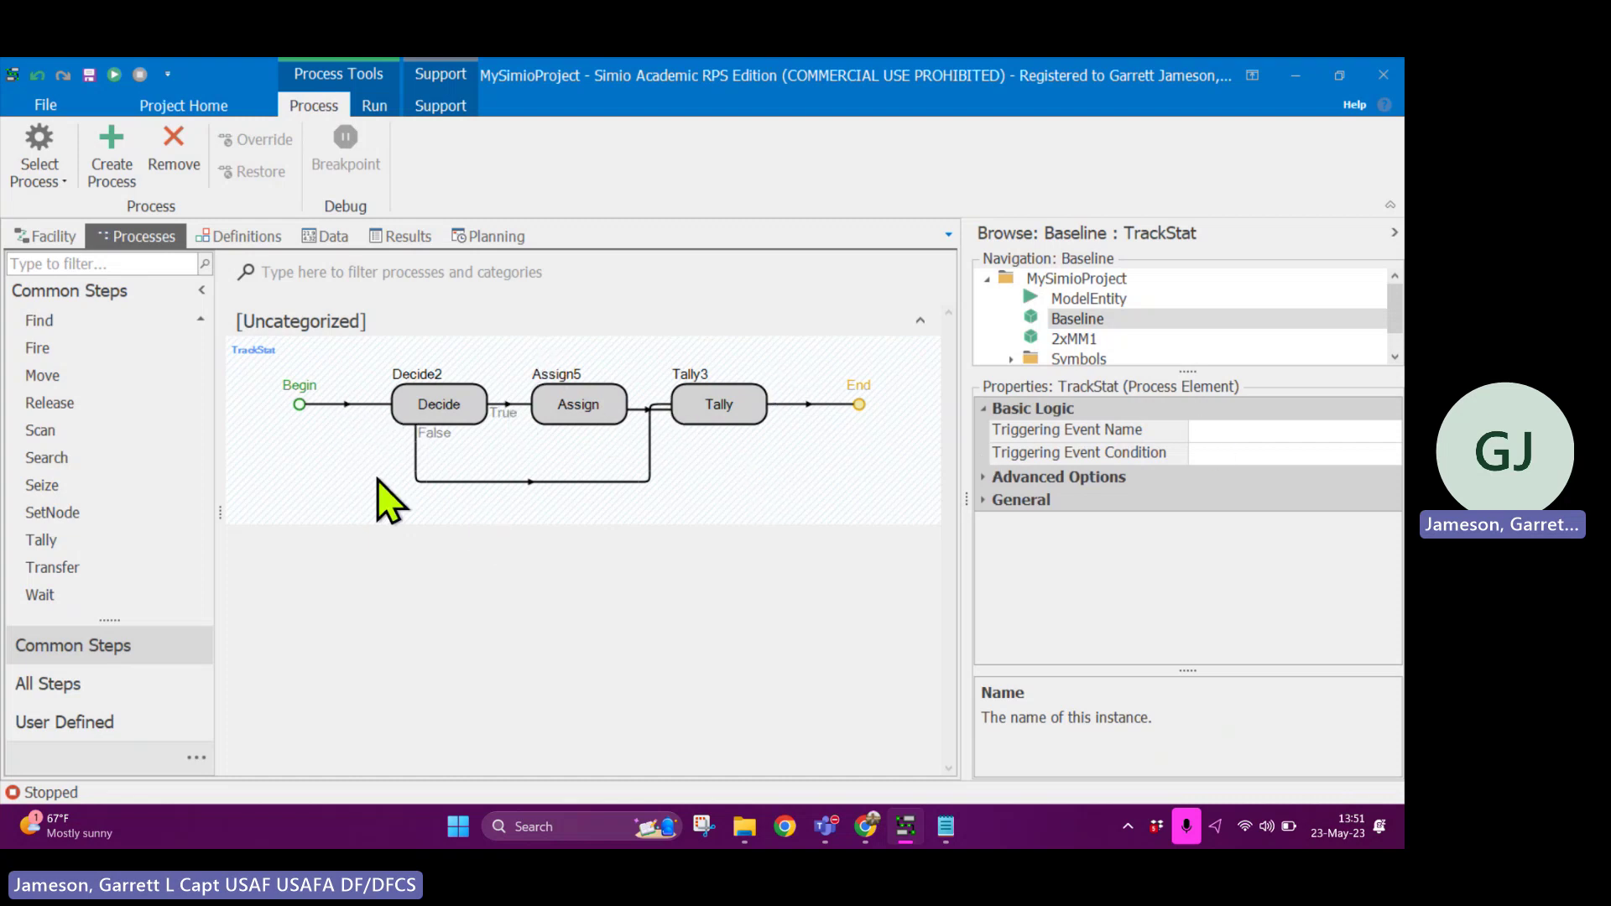
Set the FastFood server's After Processing add-on trigger to TrackStat.
click(56, 236)
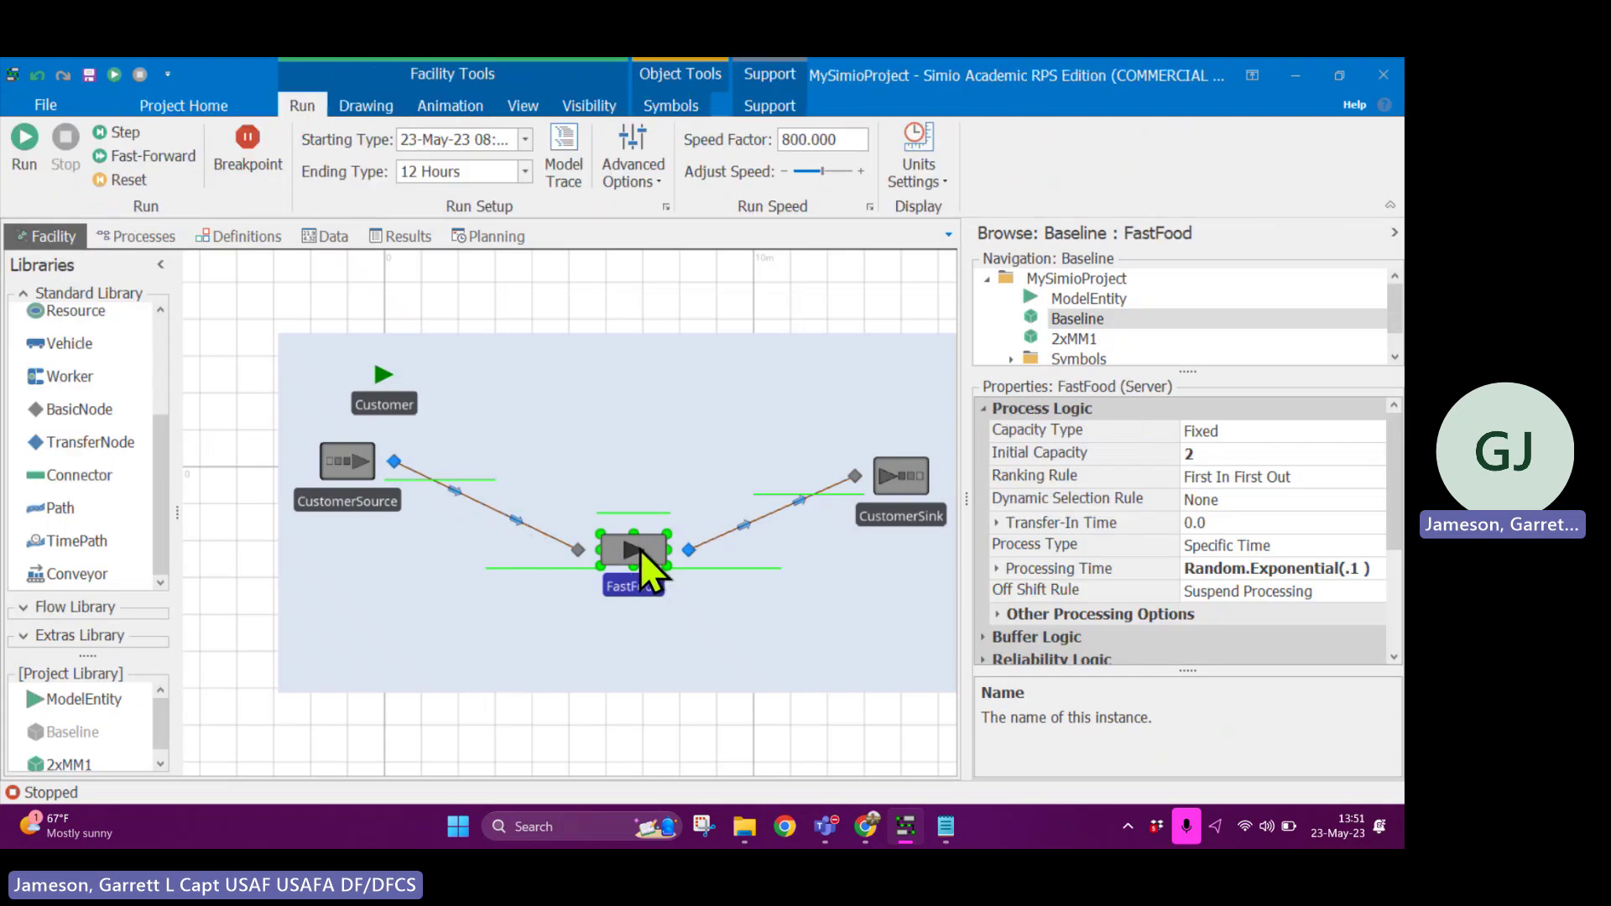
drag(875, 628, 771, 629)
click(549, 557)
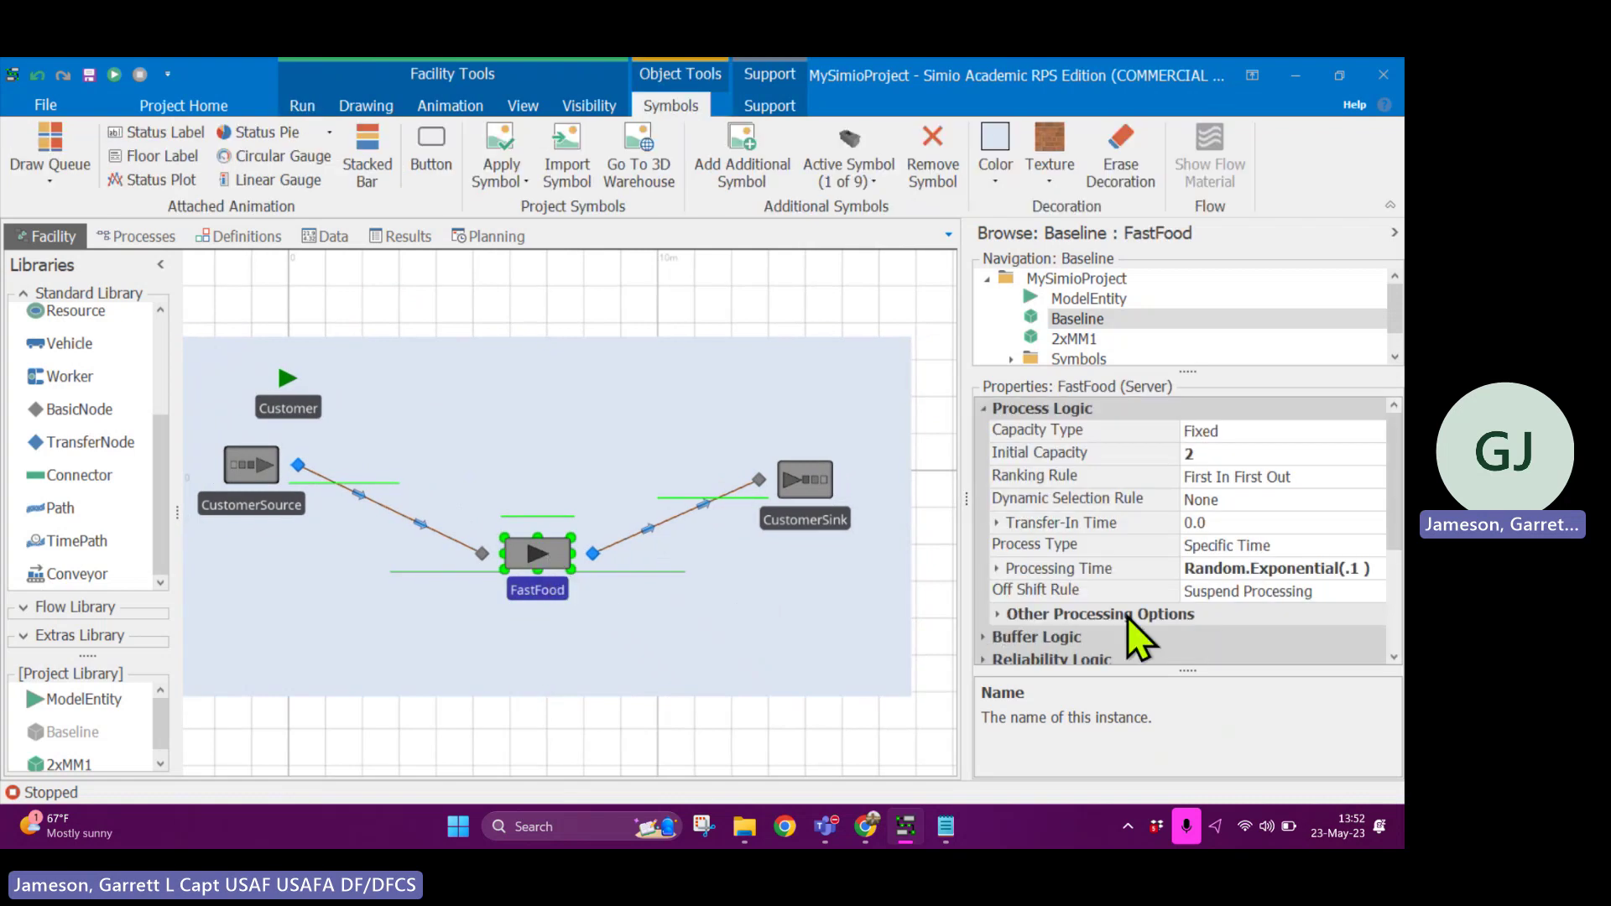
scroll(1135, 597, down, 3)
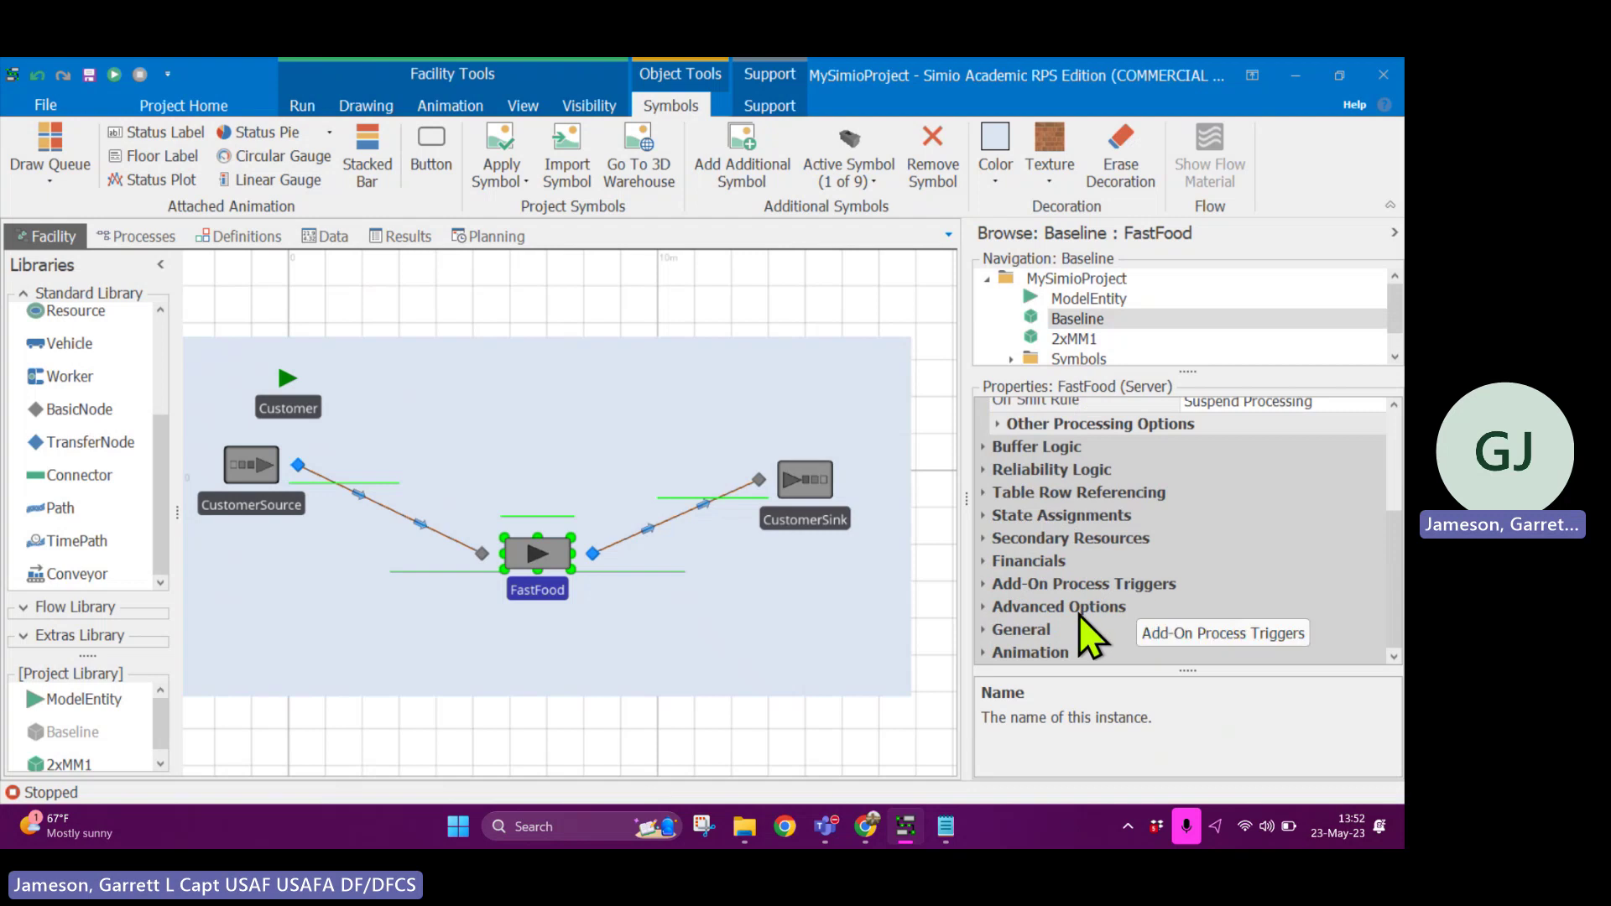
click(981, 585)
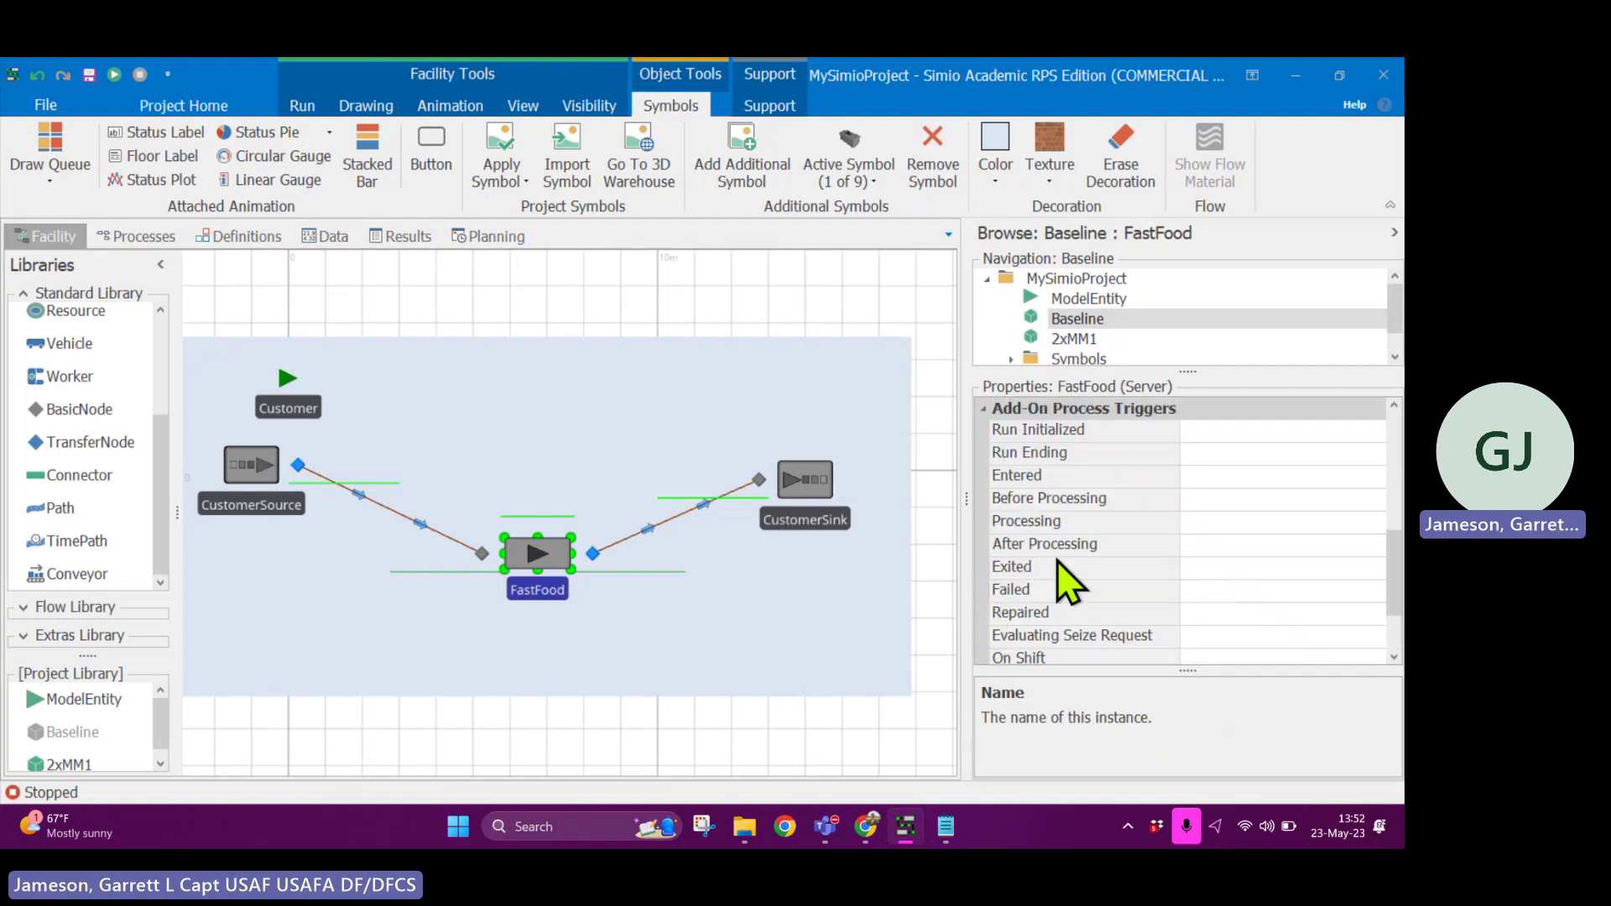
click(1246, 550)
click(1377, 547)
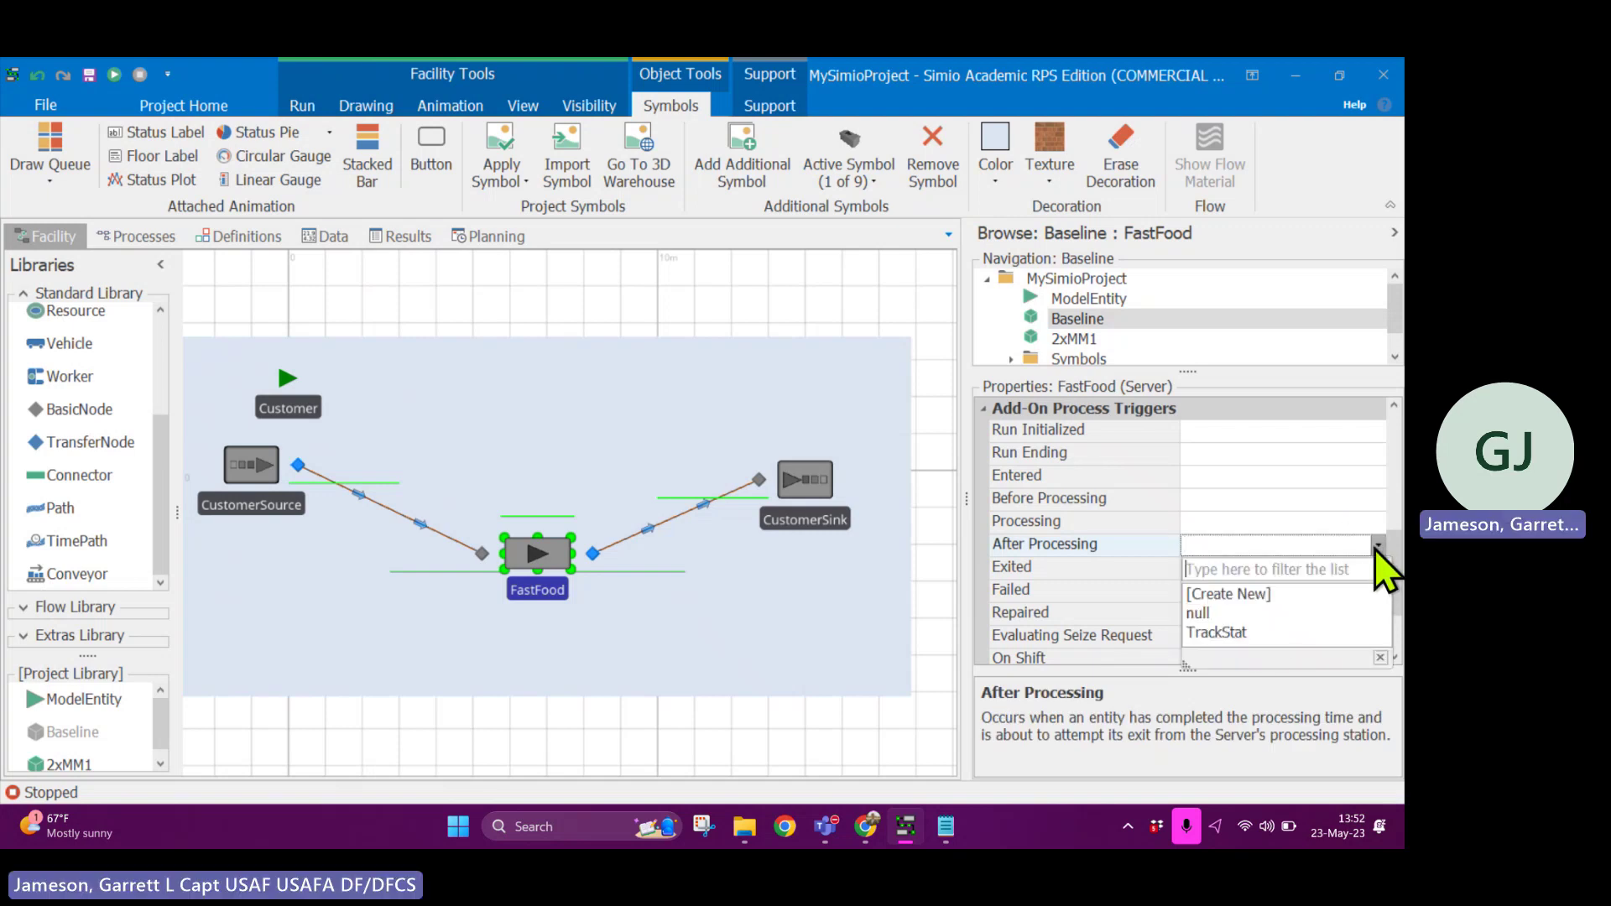
click(1250, 633)
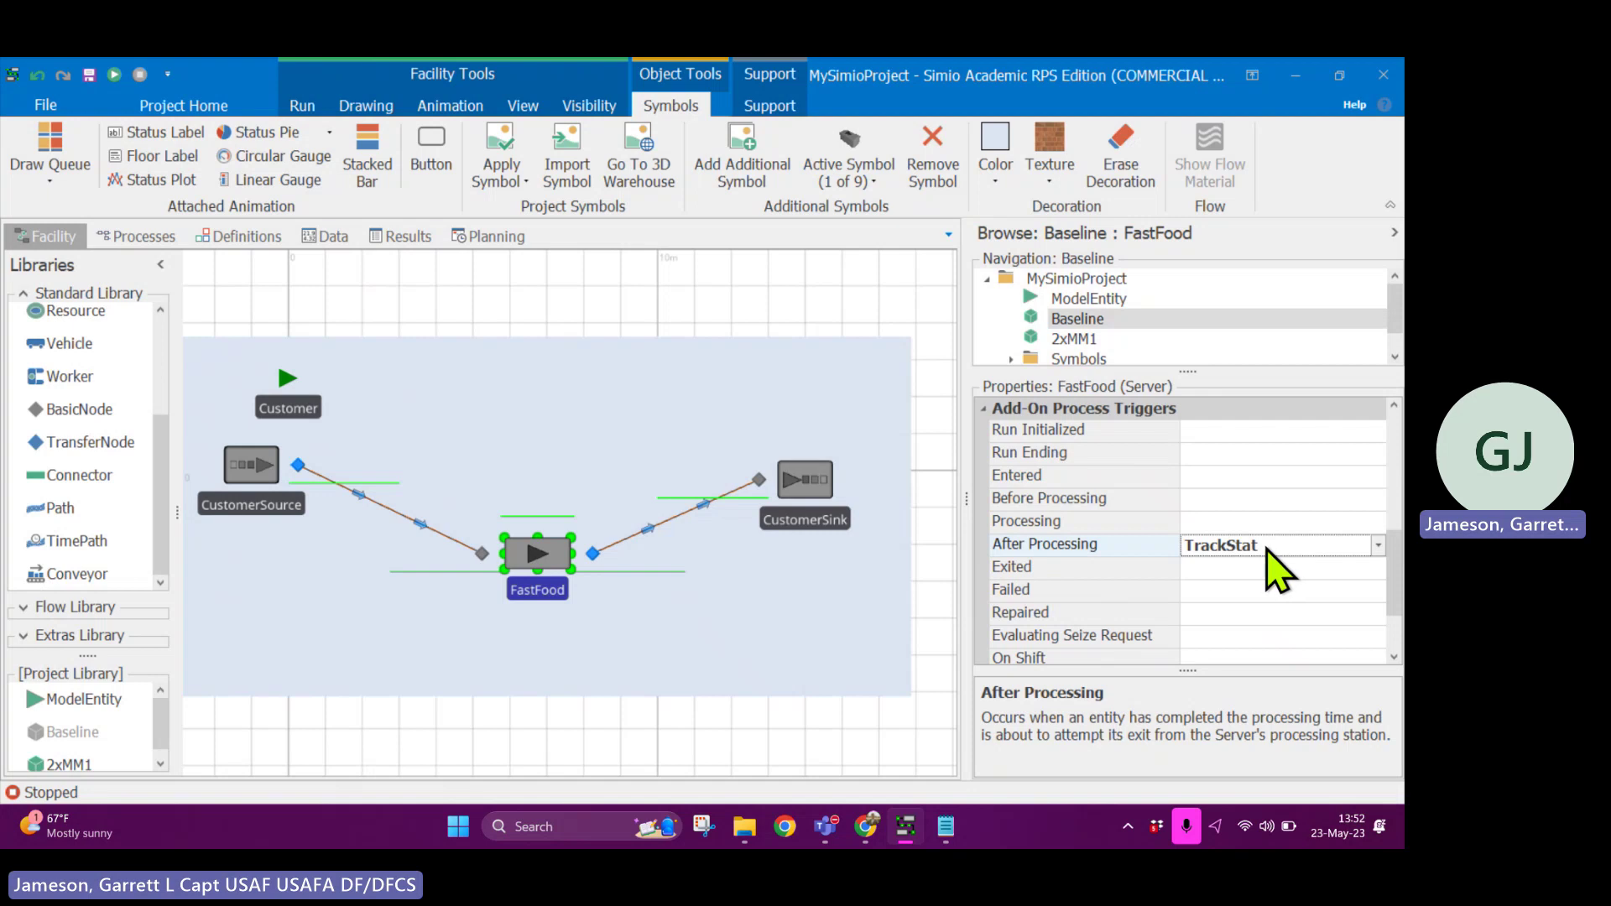
Reset FastFood's After Processing trigger so it is empty again.
click(690, 636)
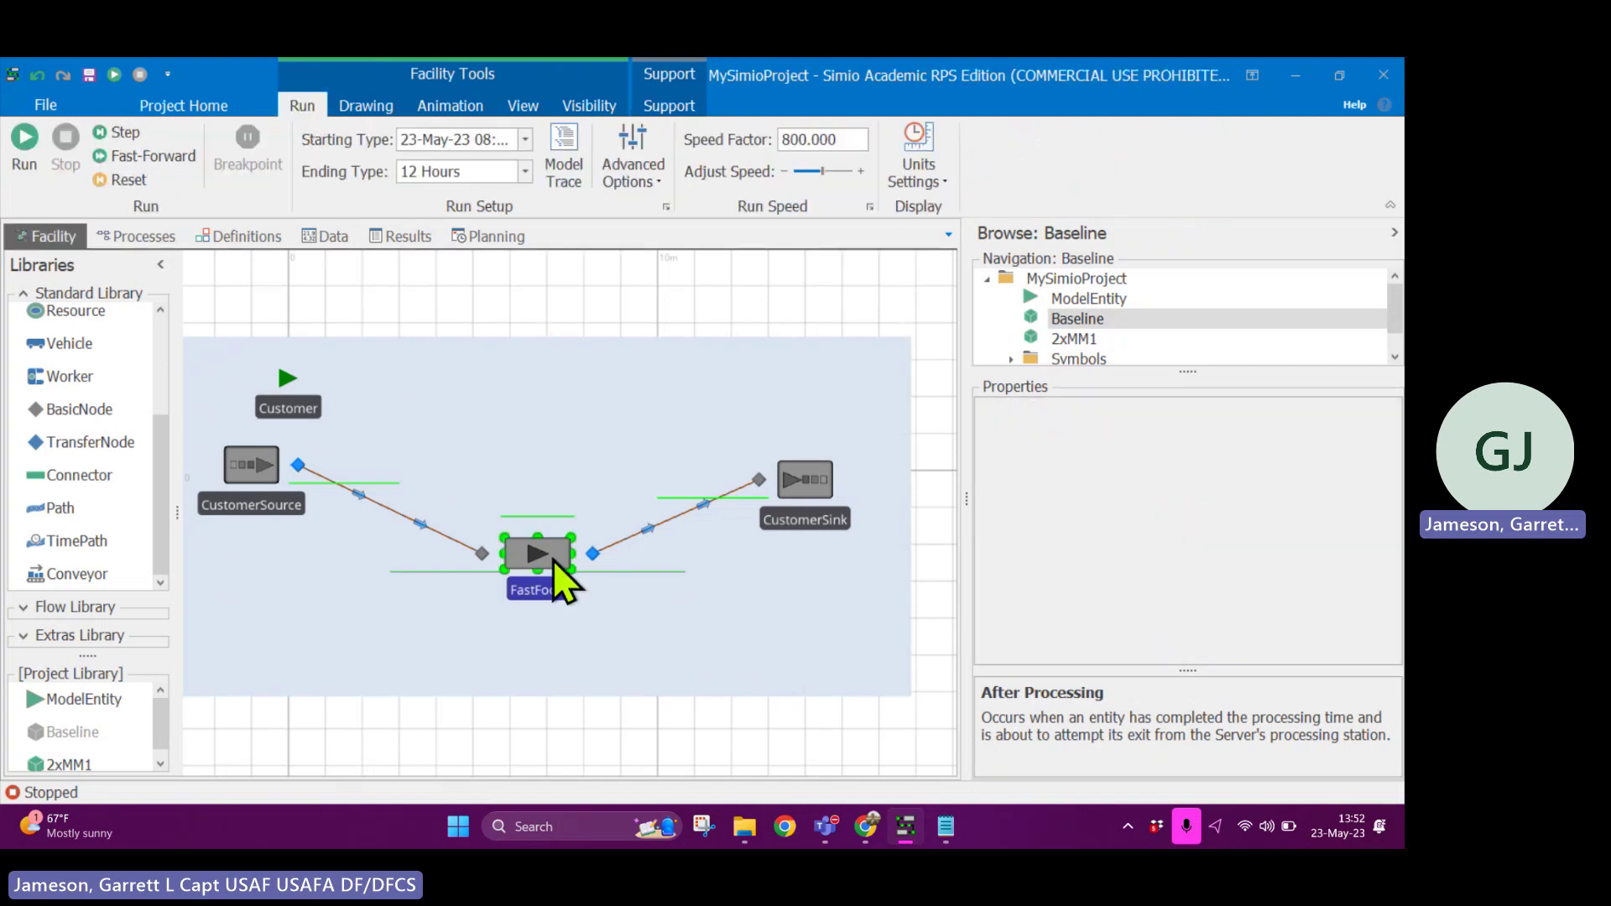
scroll(1263, 571, down, 5)
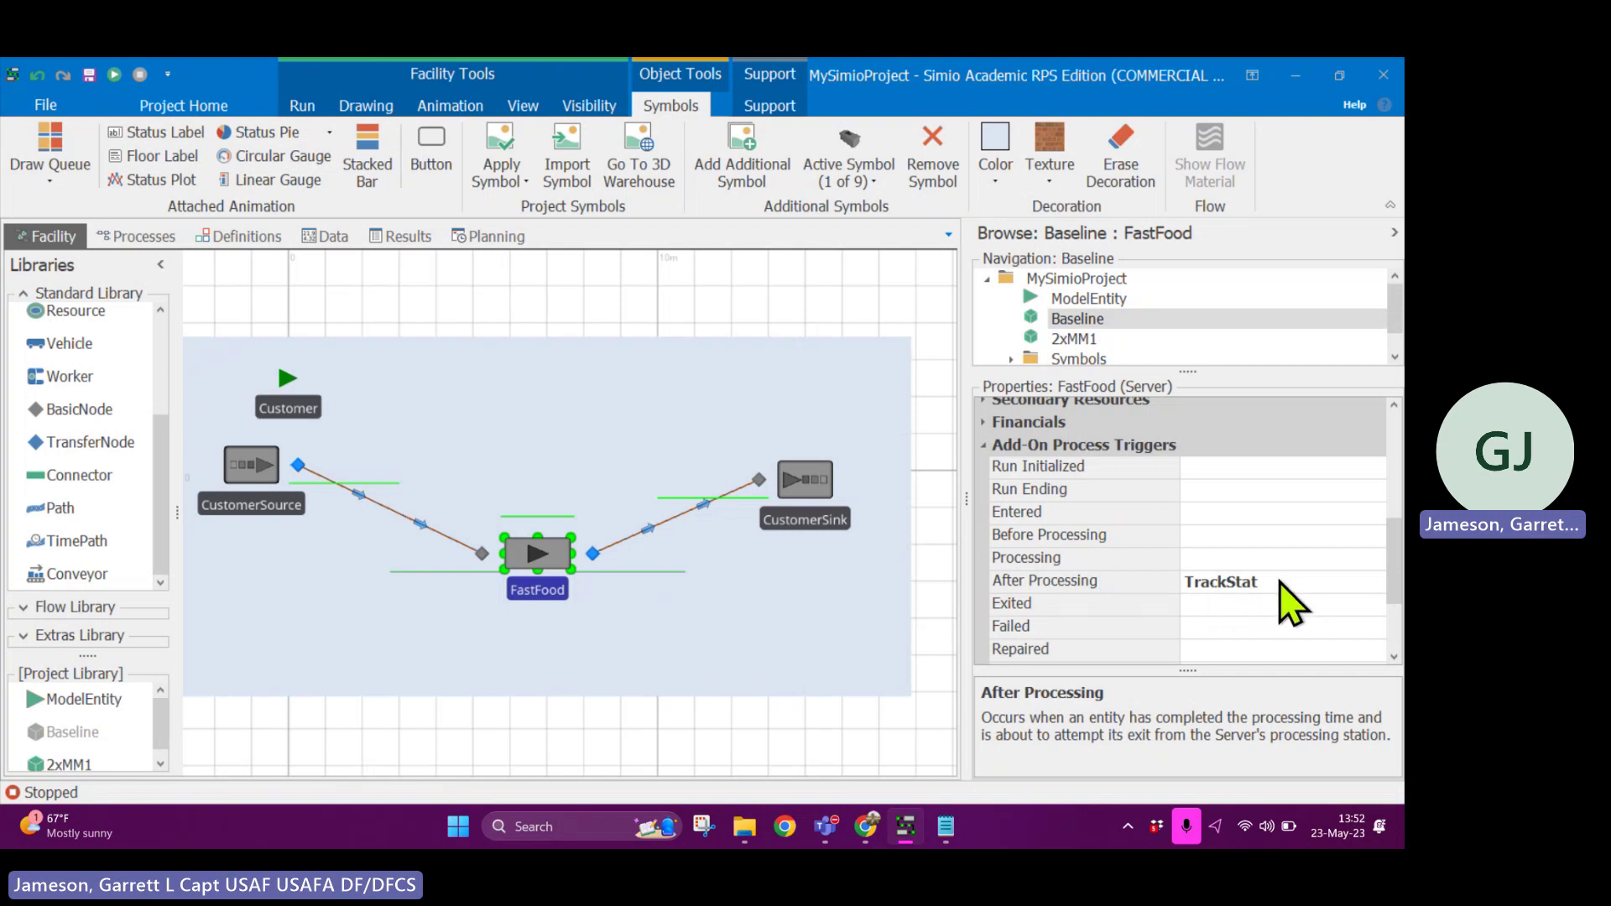
right_click(1220, 587)
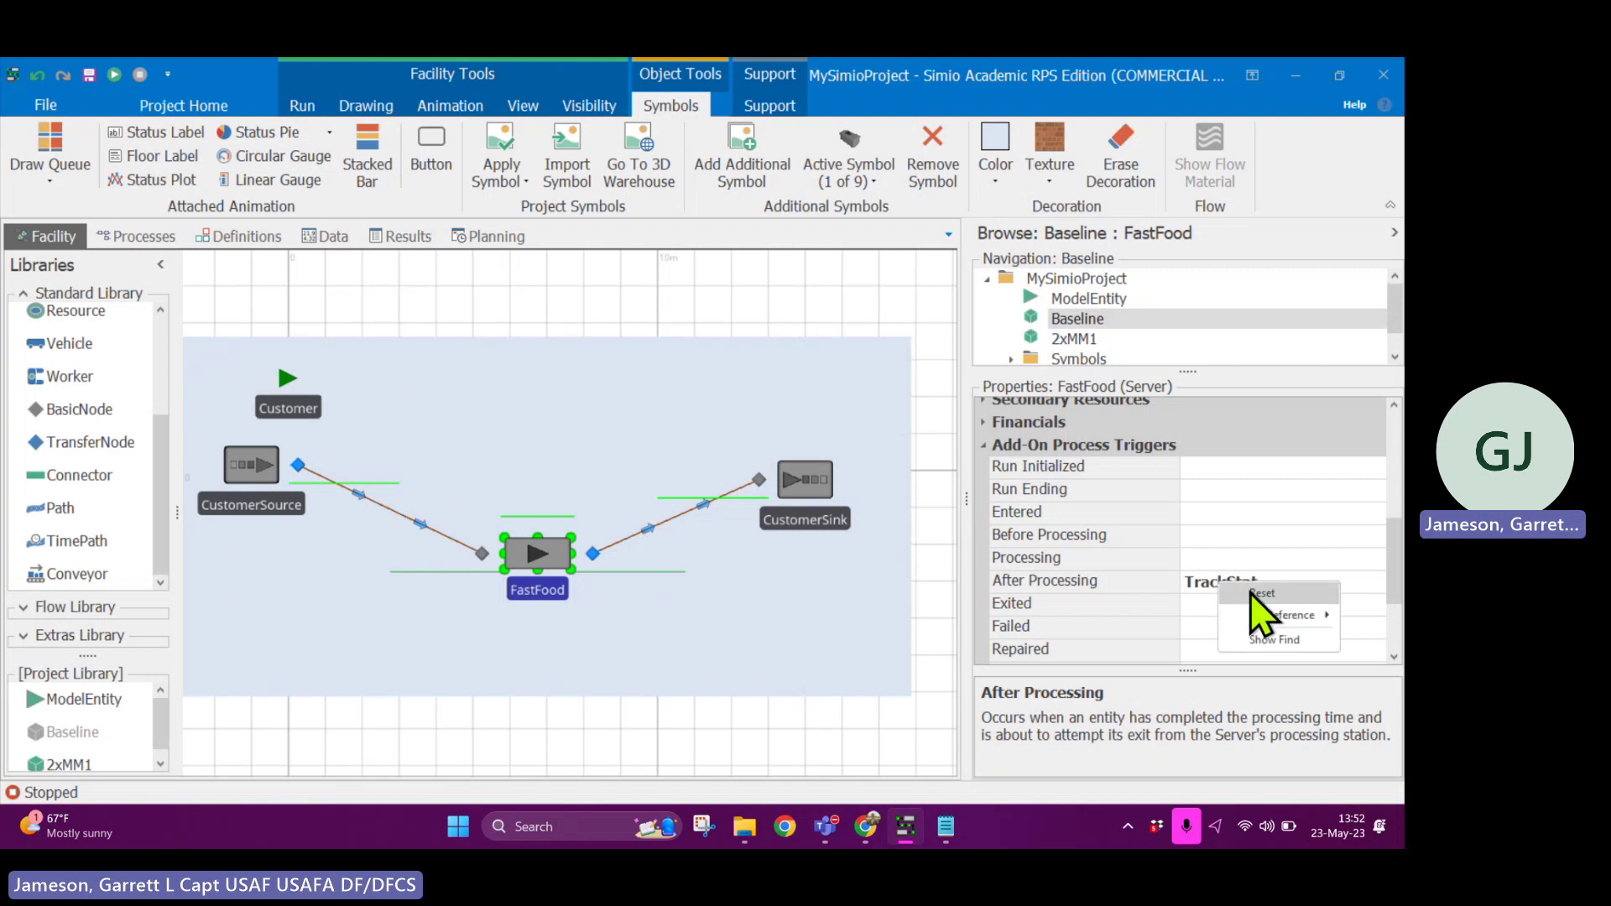
click(1250, 592)
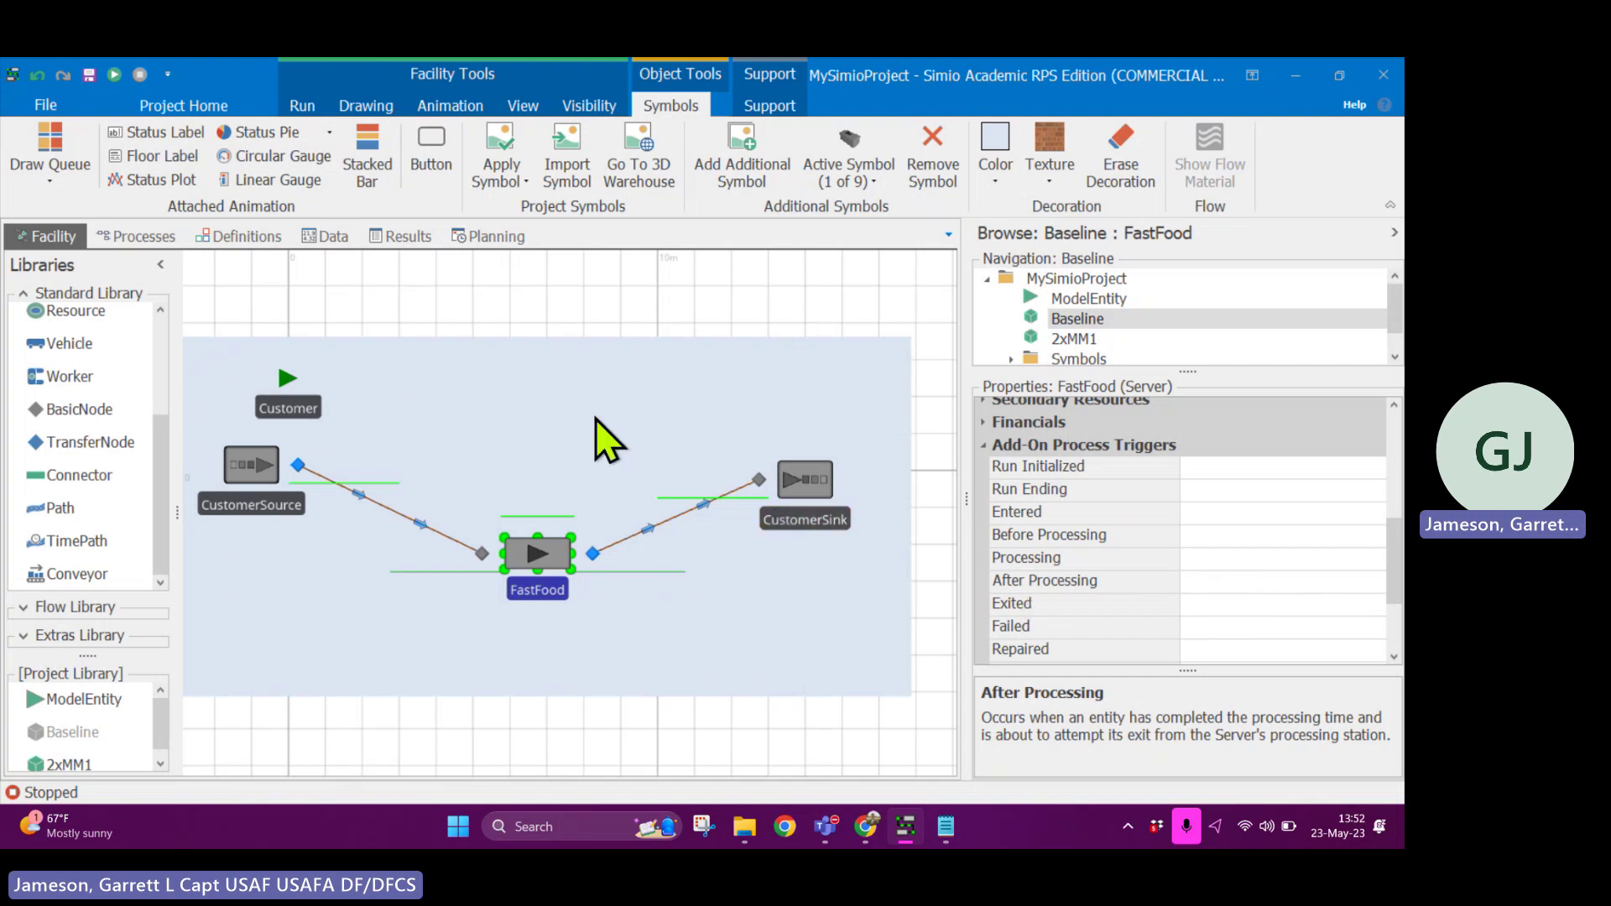
click(155, 237)
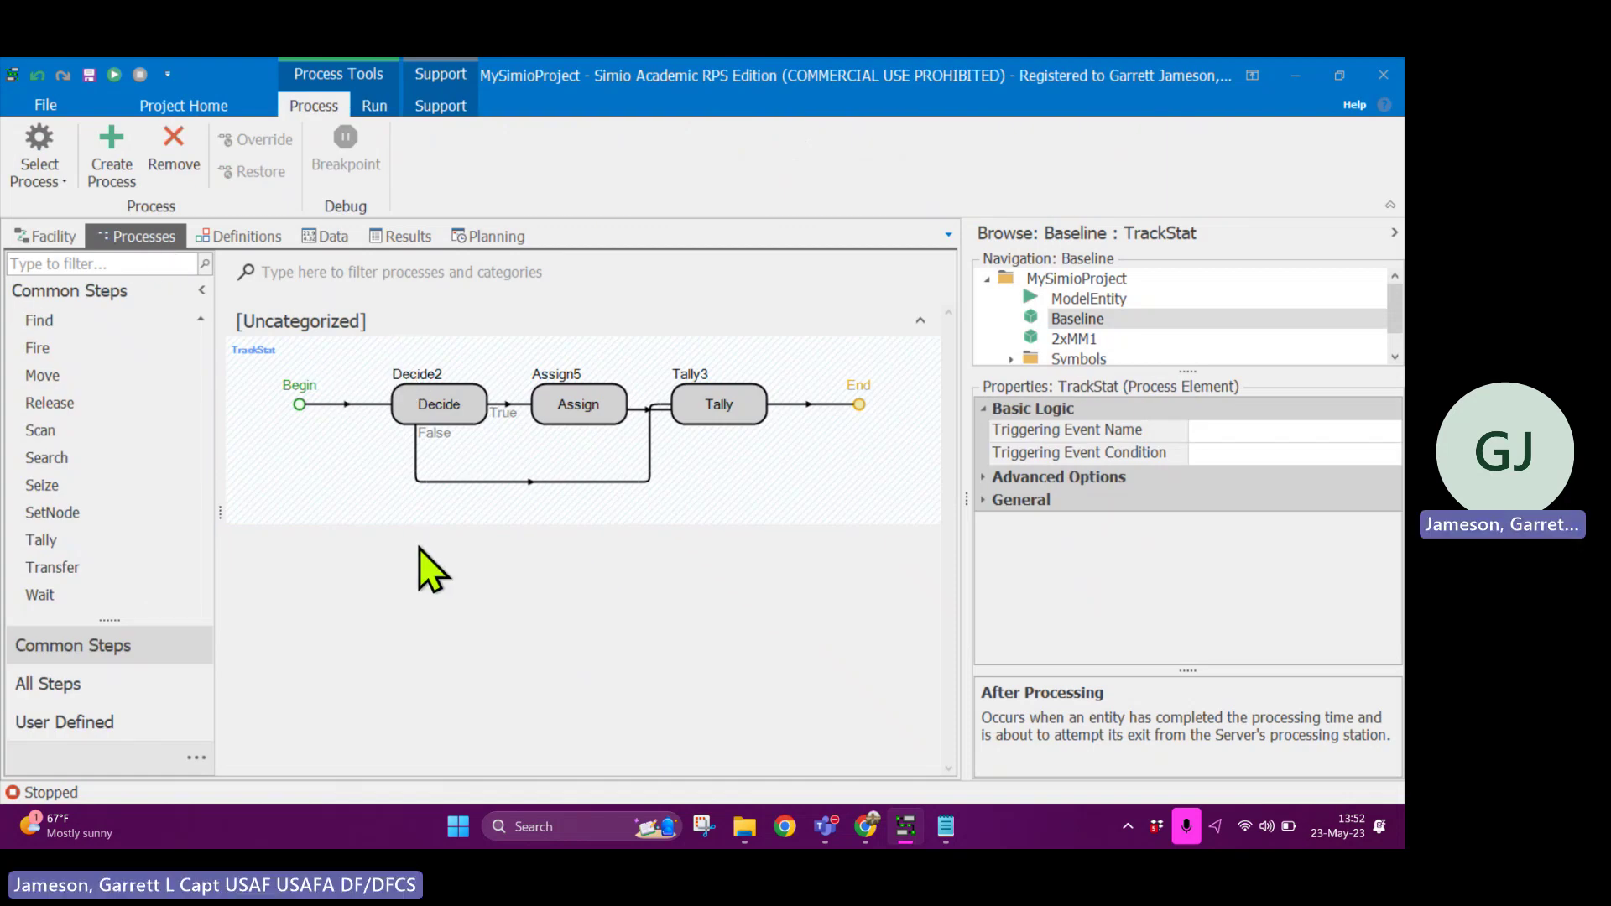
click(441, 405)
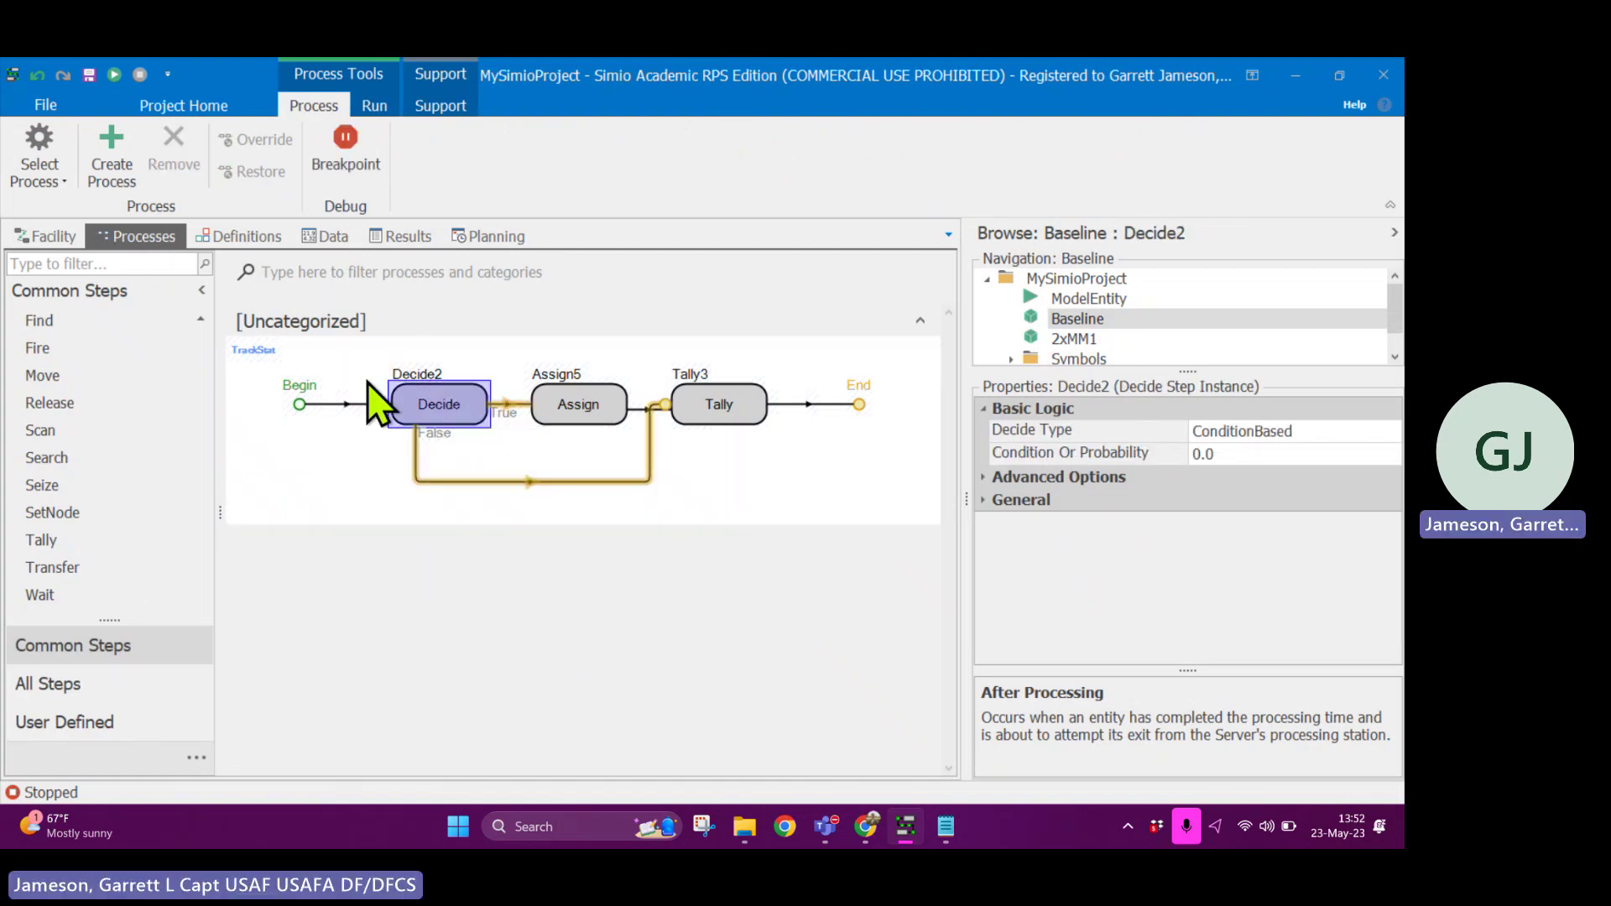
click(339, 351)
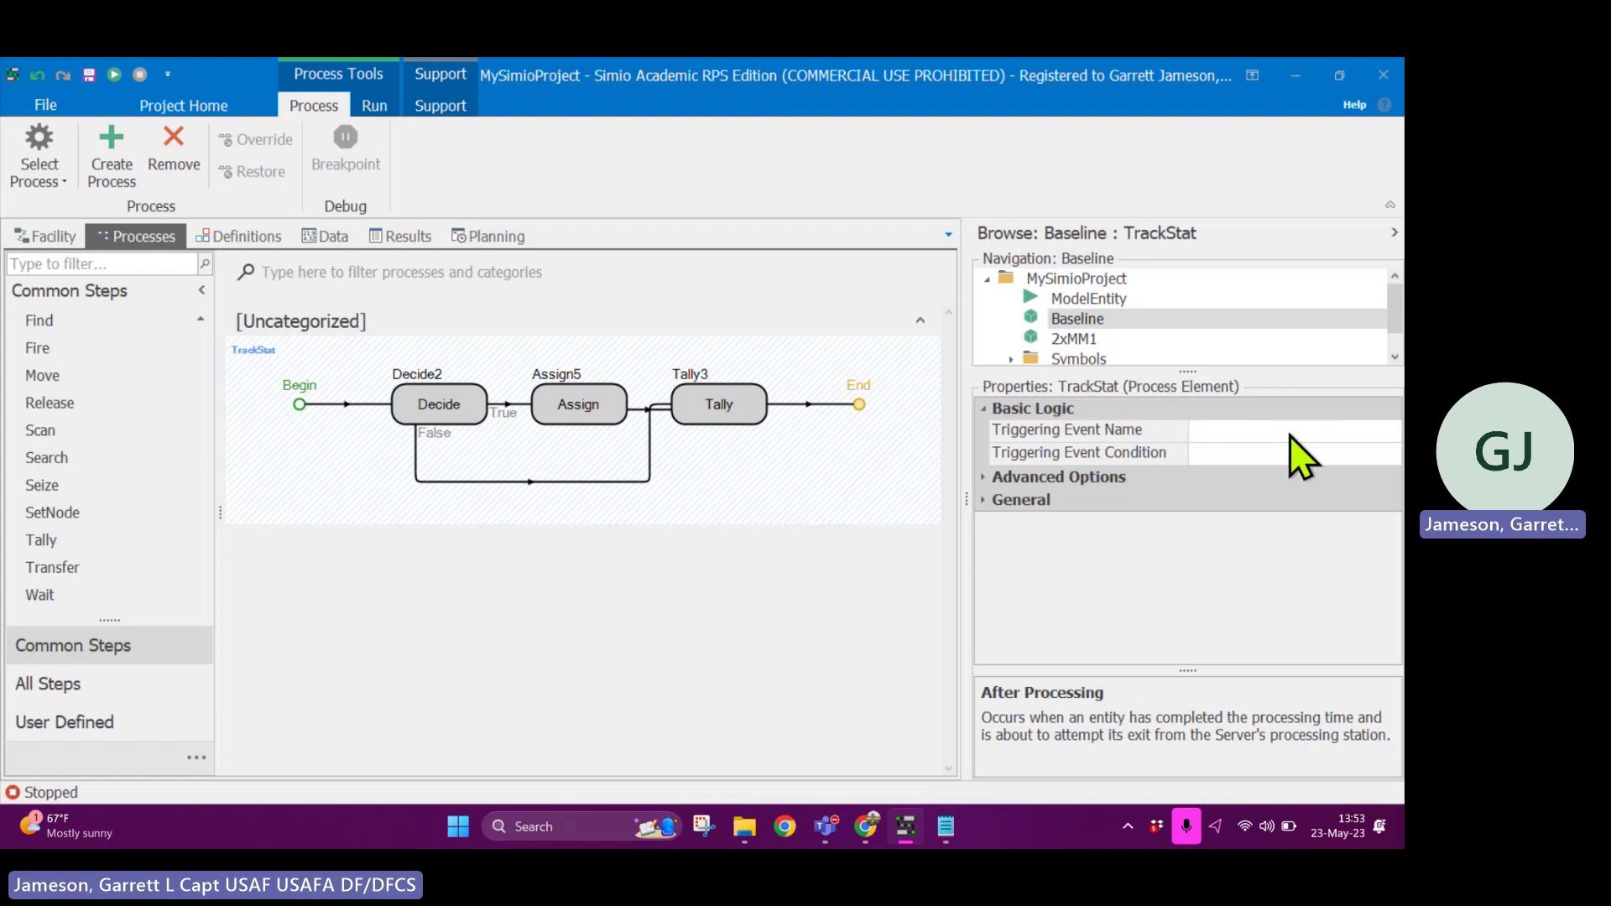
click(1355, 430)
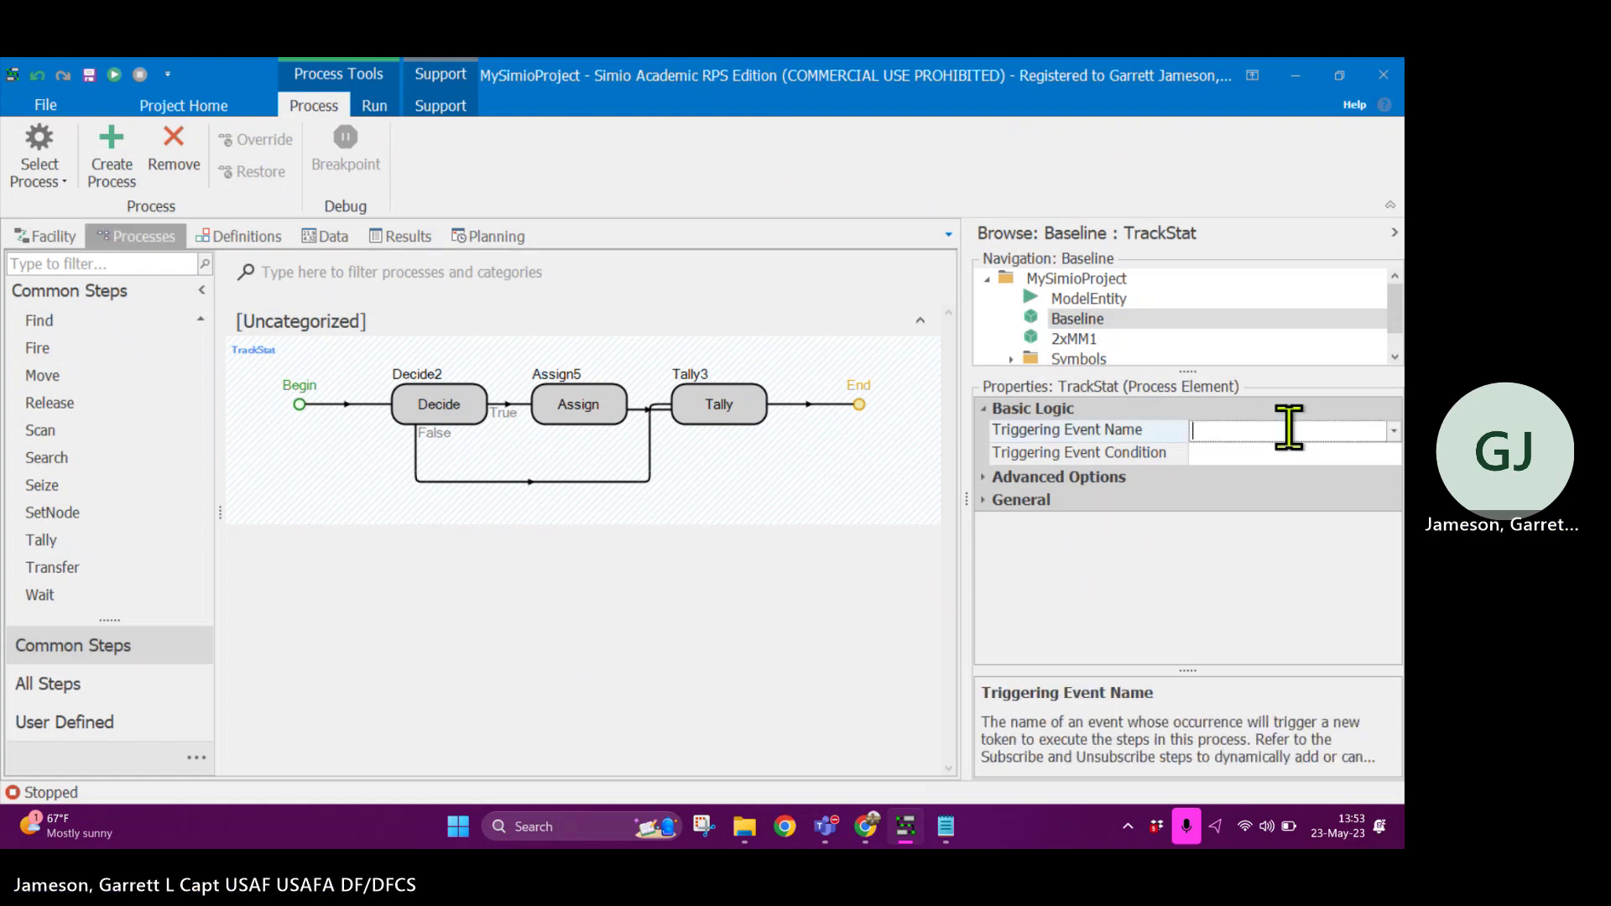
click(1392, 431)
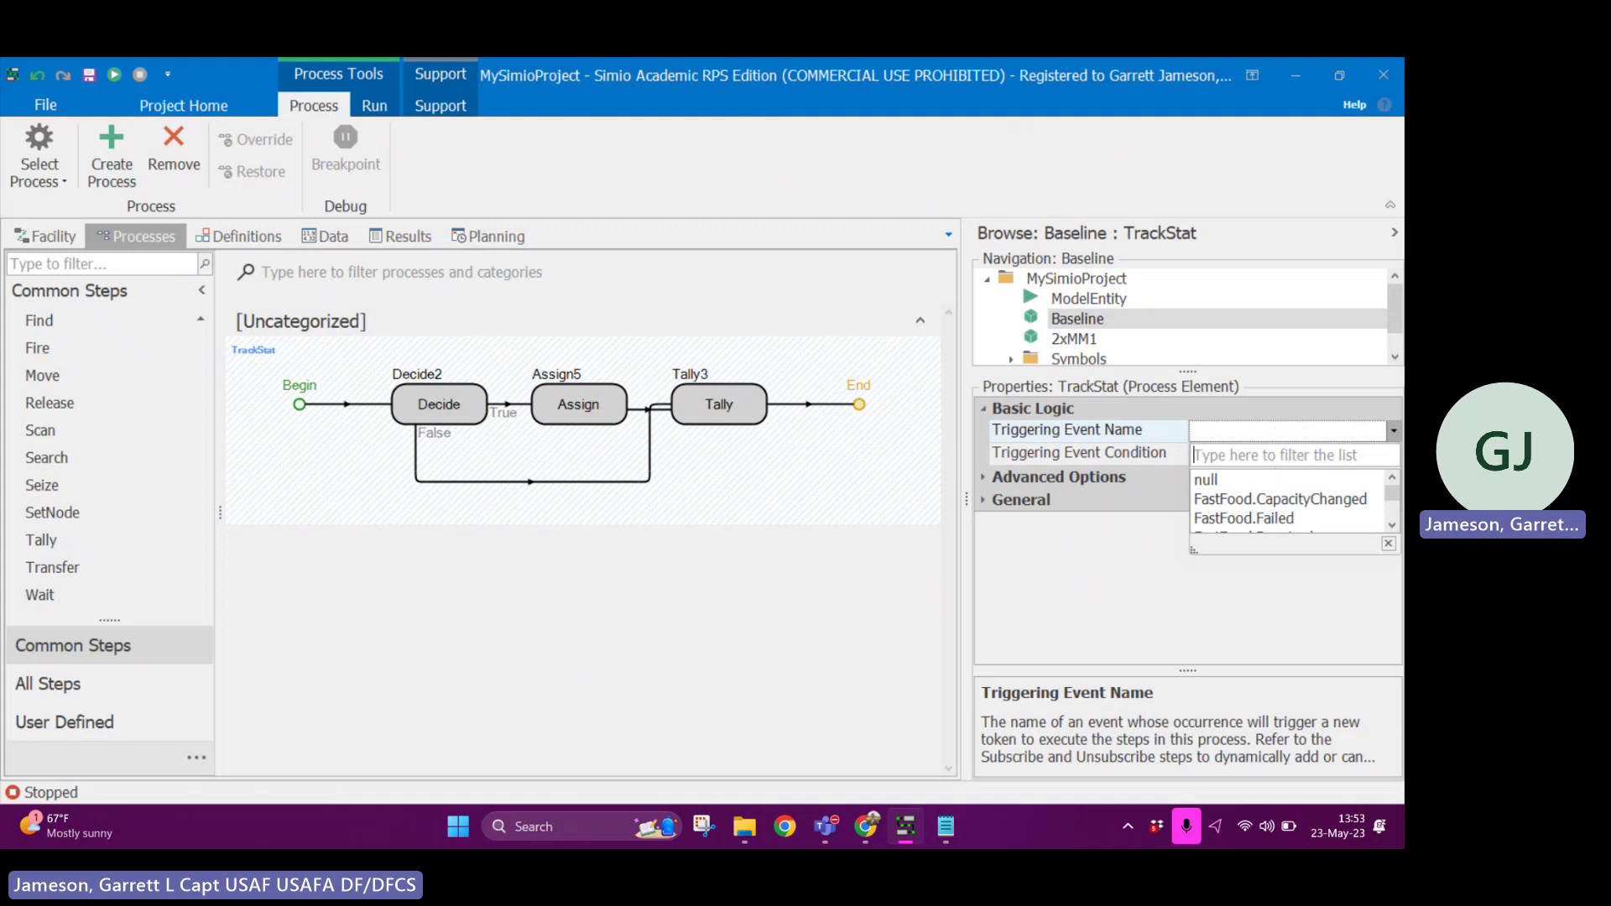
text(fastfood.)
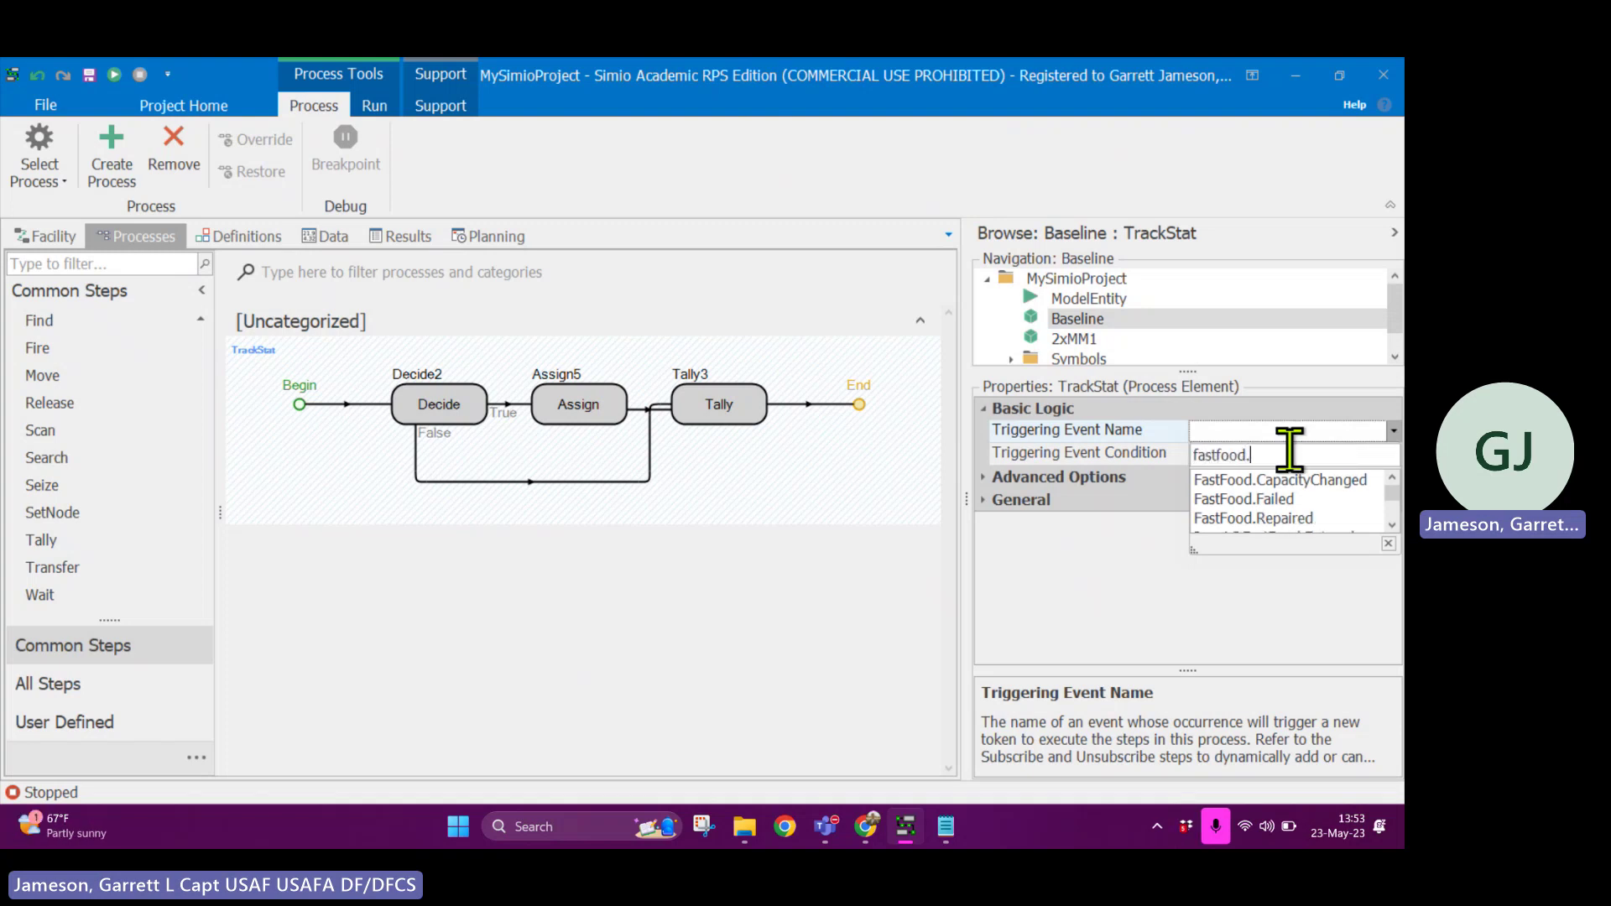
text(p)
key(BackSpace)
text(e)
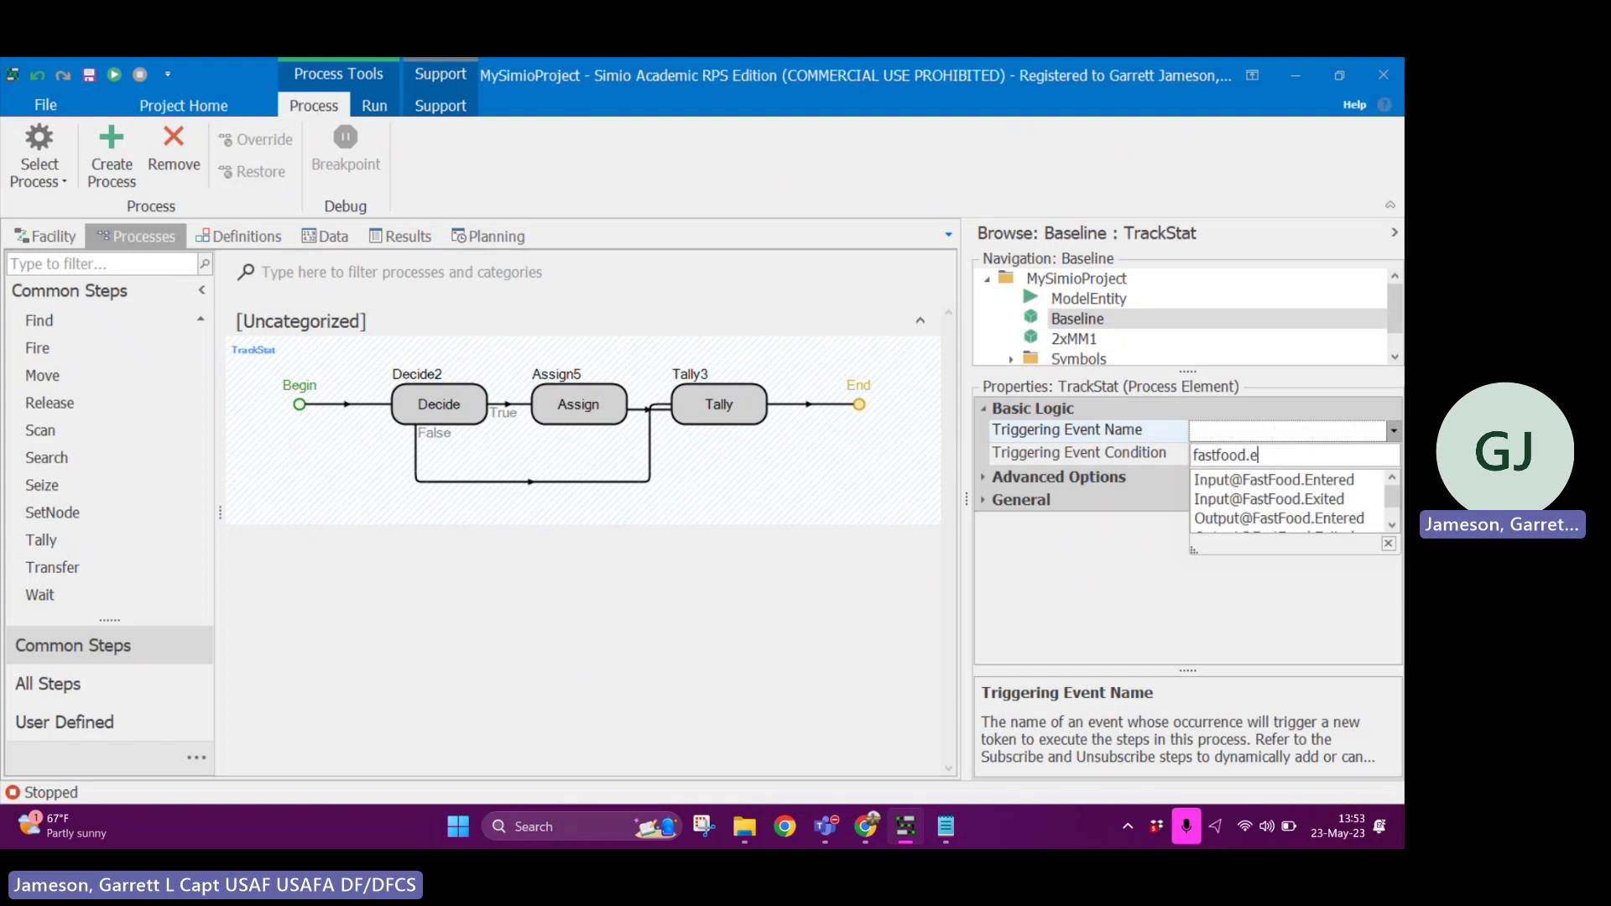
text(n)
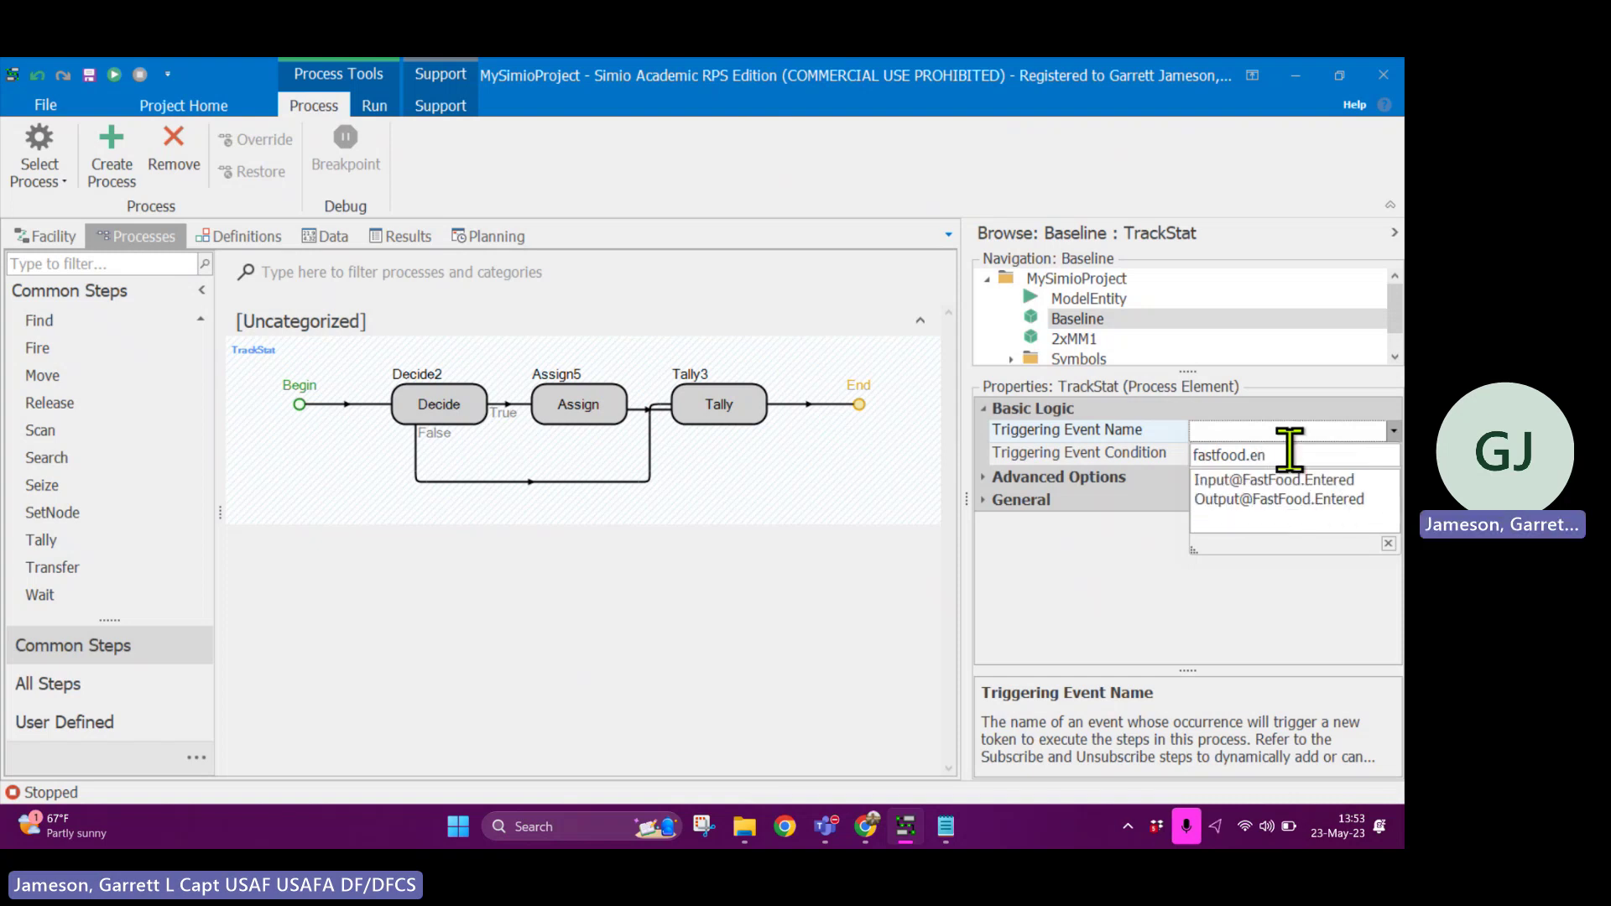
key(BackSpace)
key(BackSpace)
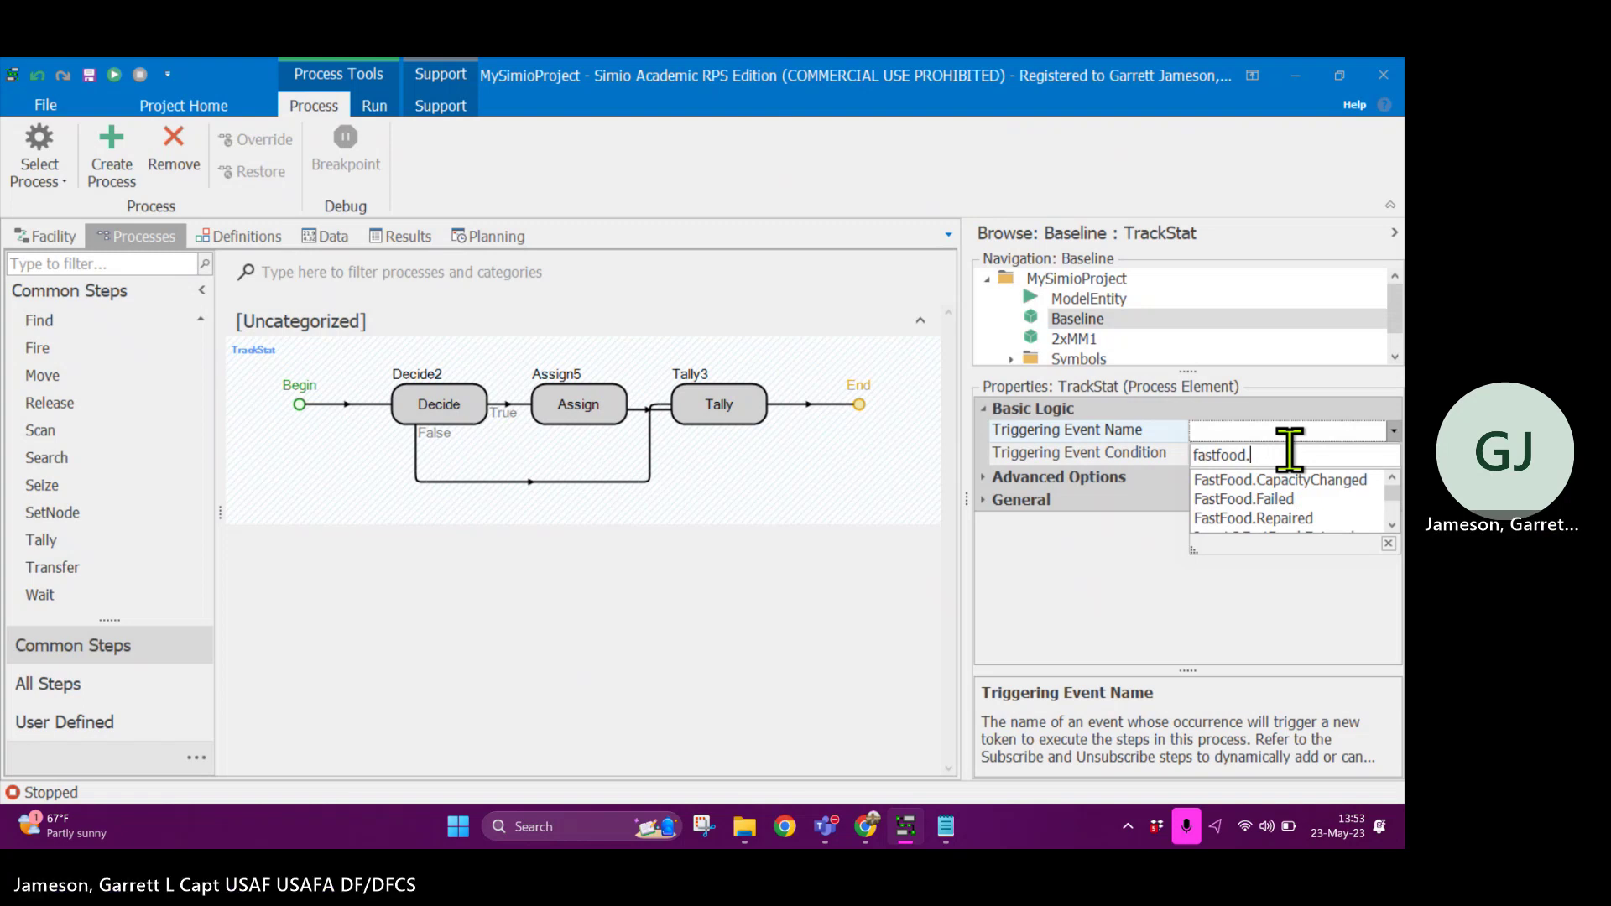
click(1391, 527)
click(1391, 527)
click(1391, 527)
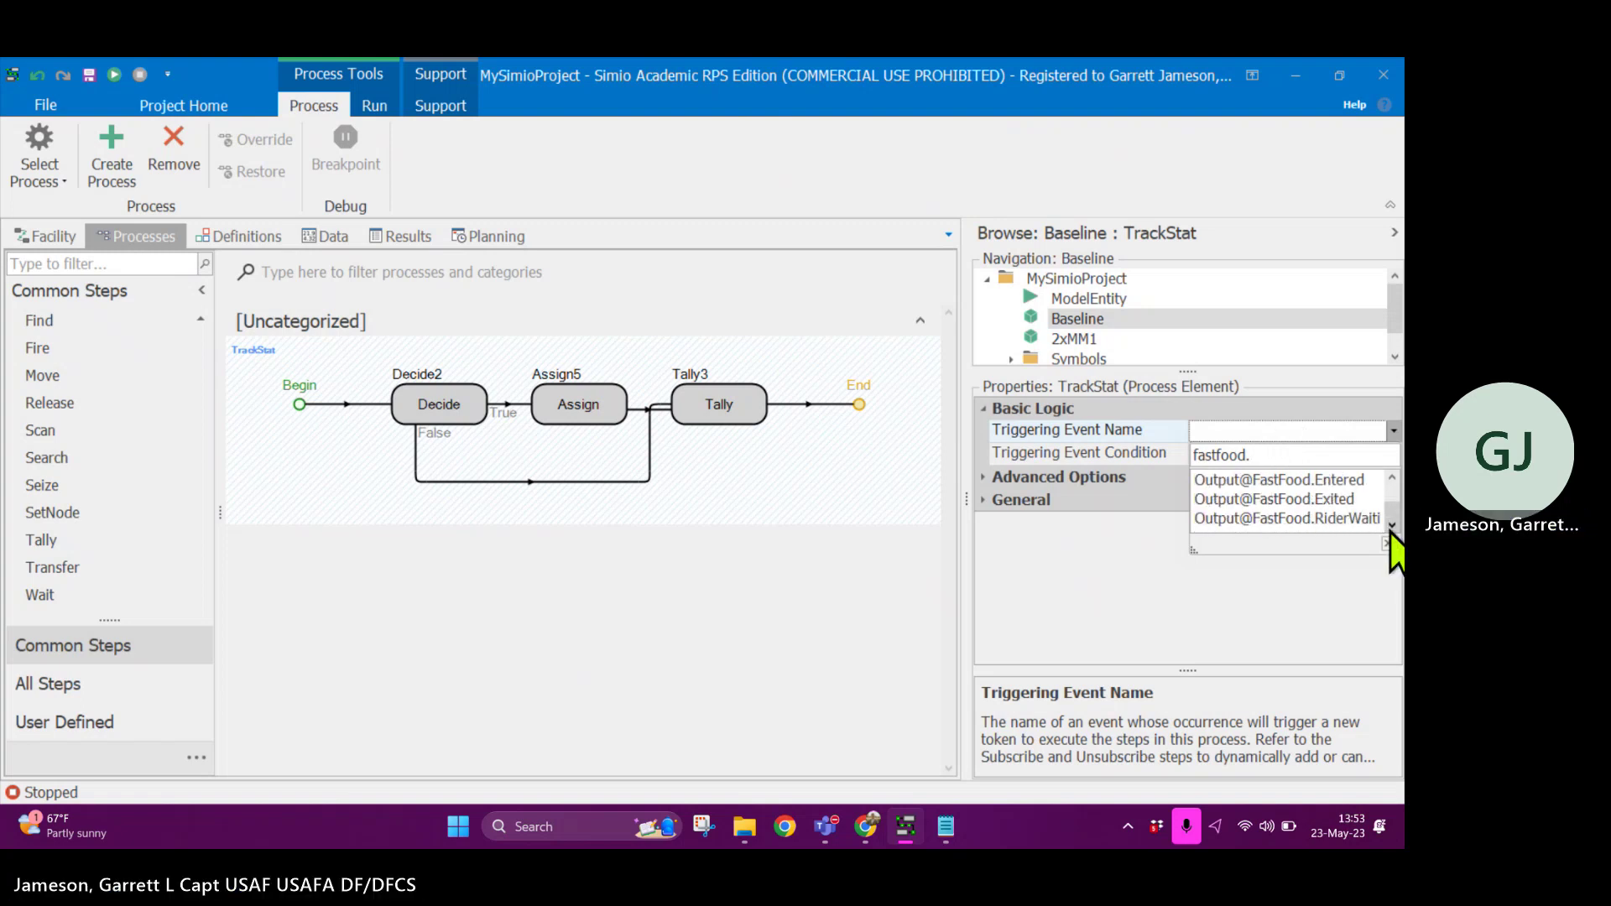
click(1391, 476)
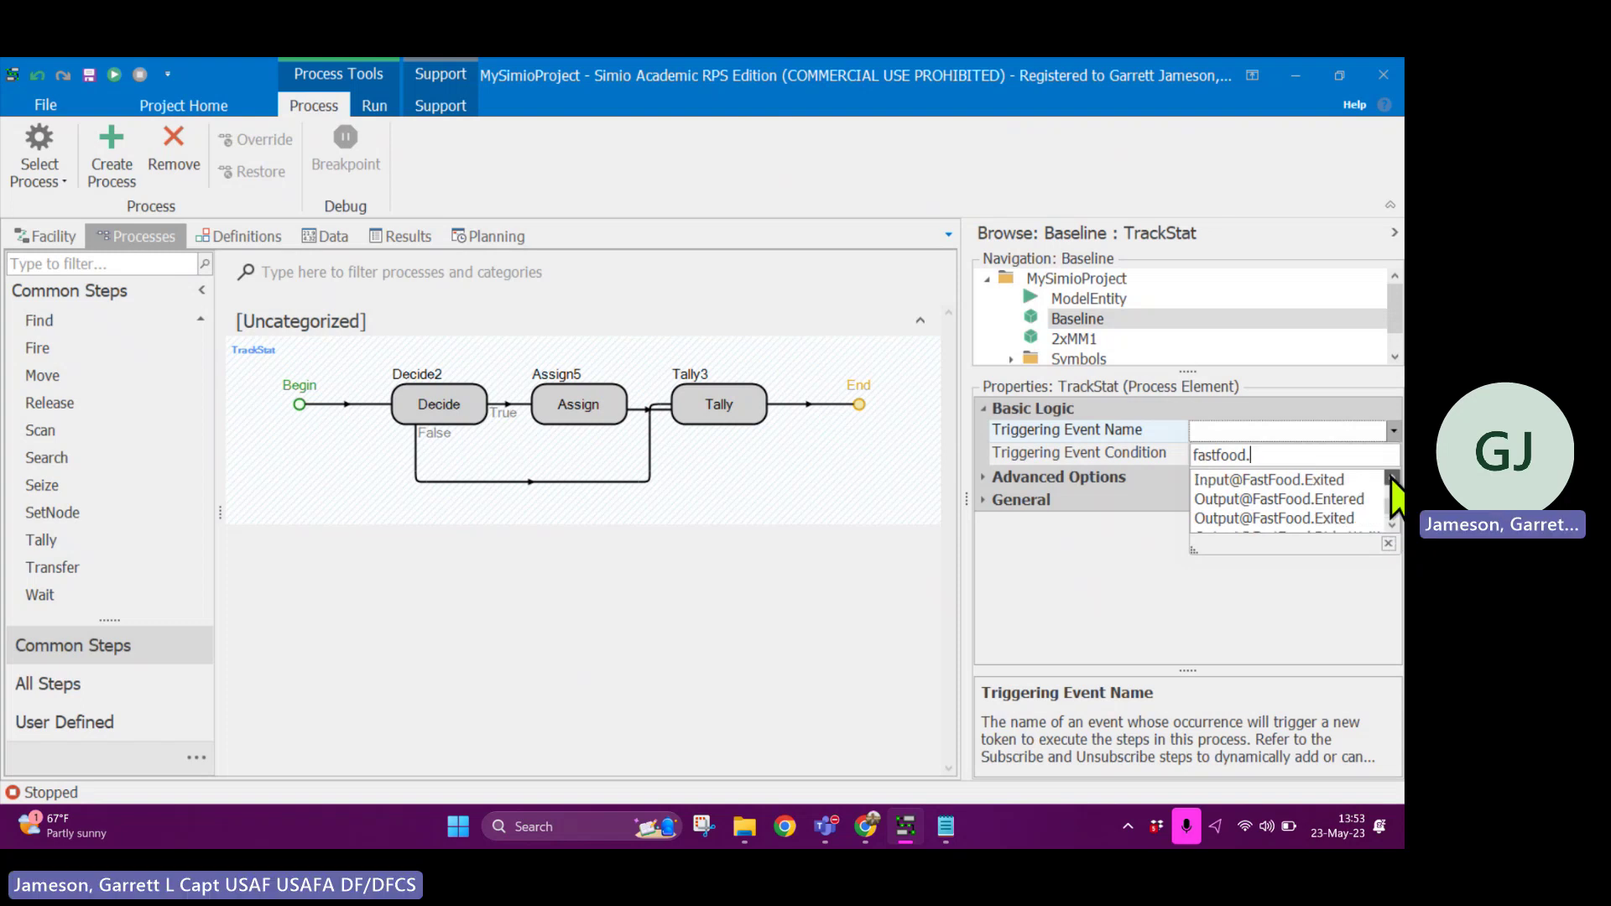
click(1292, 501)
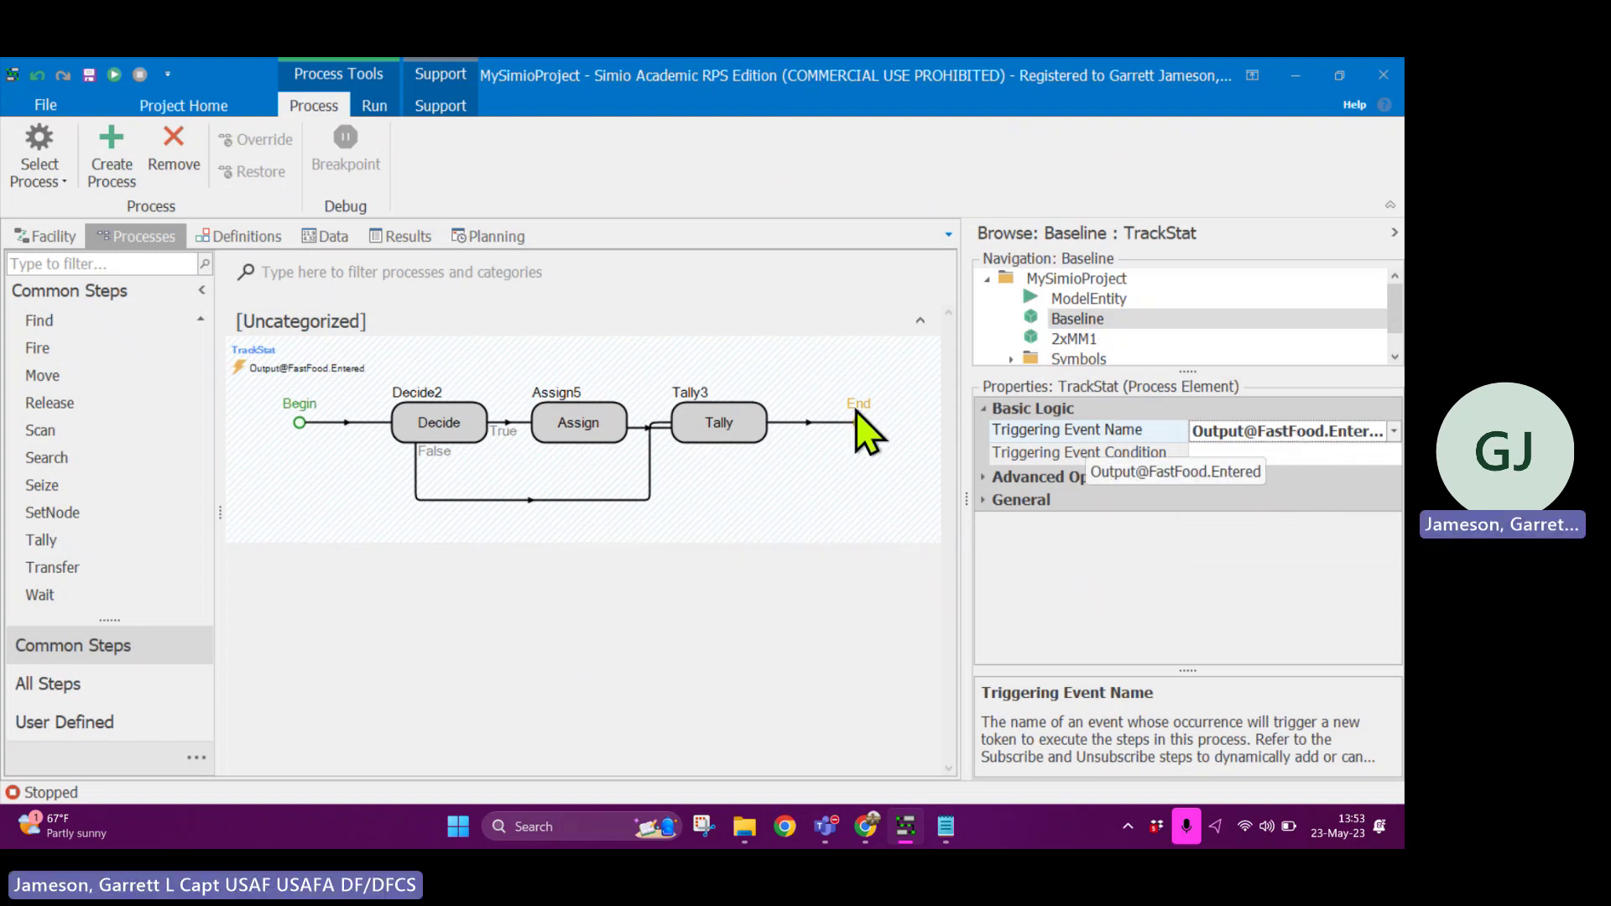
Inspect FastFood's output node add-on triggers, confirming its Entered trigger is empty.
click(50, 238)
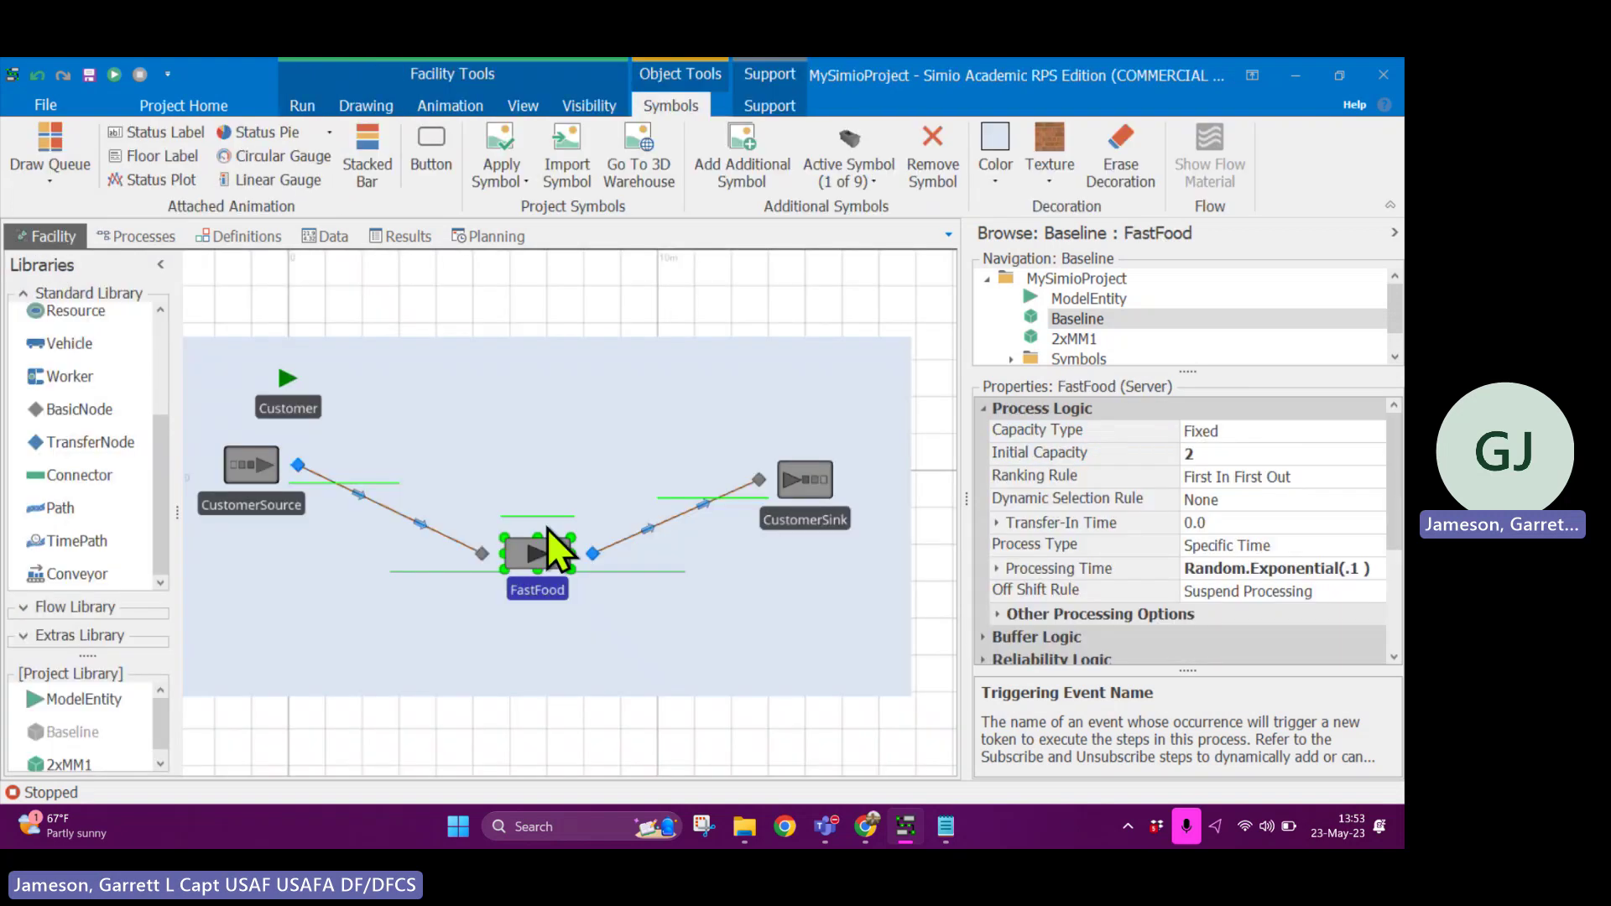
click(593, 553)
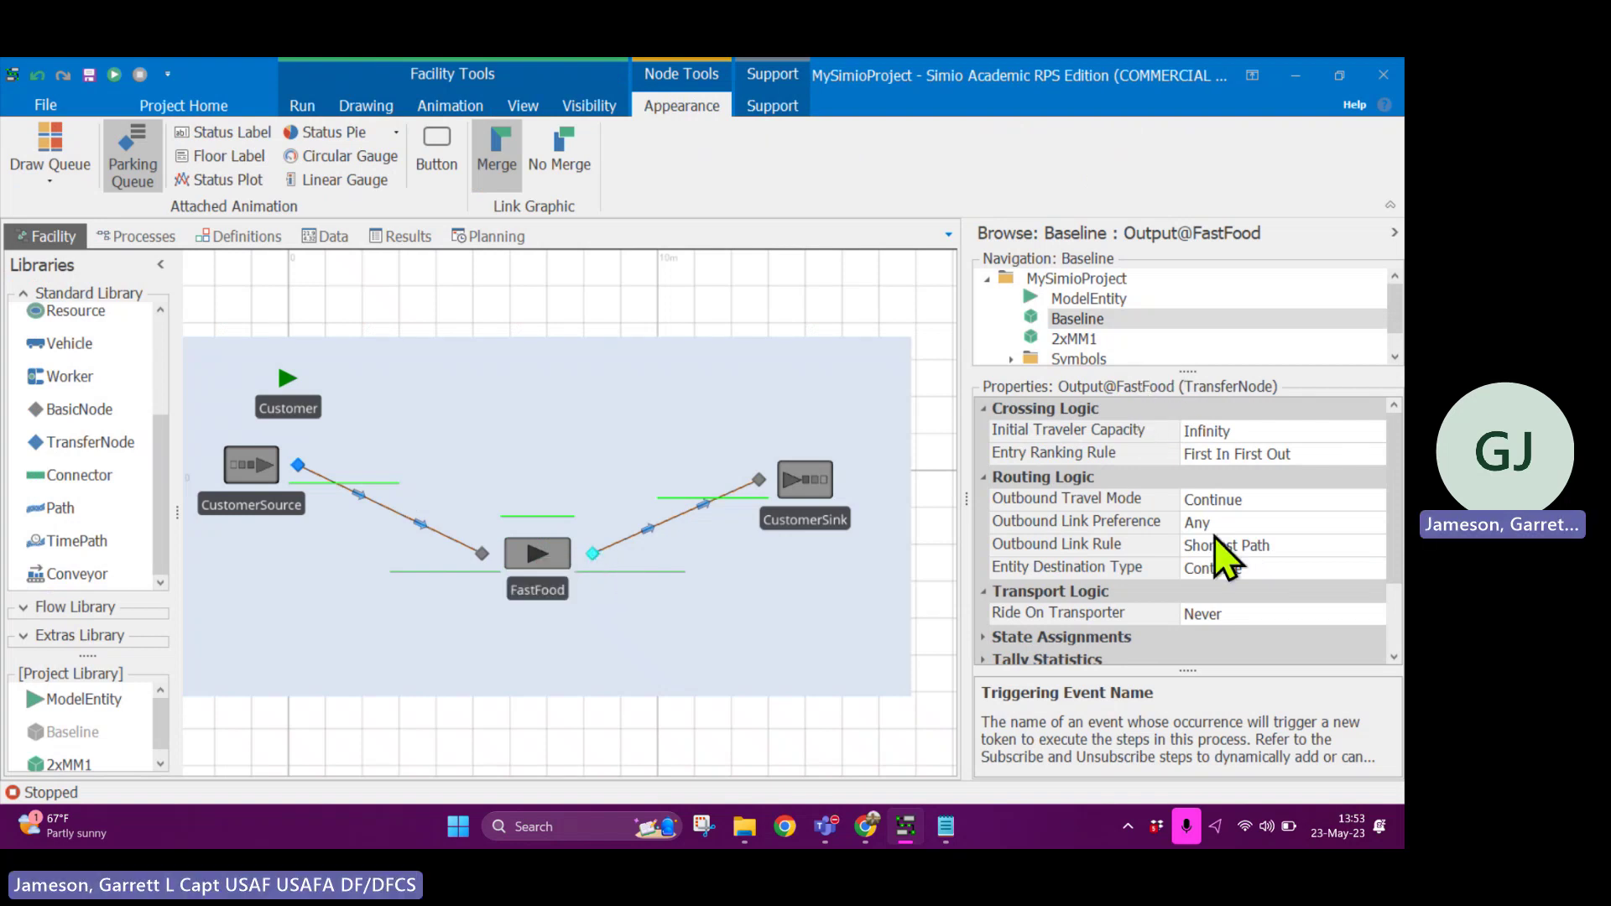
click(153, 237)
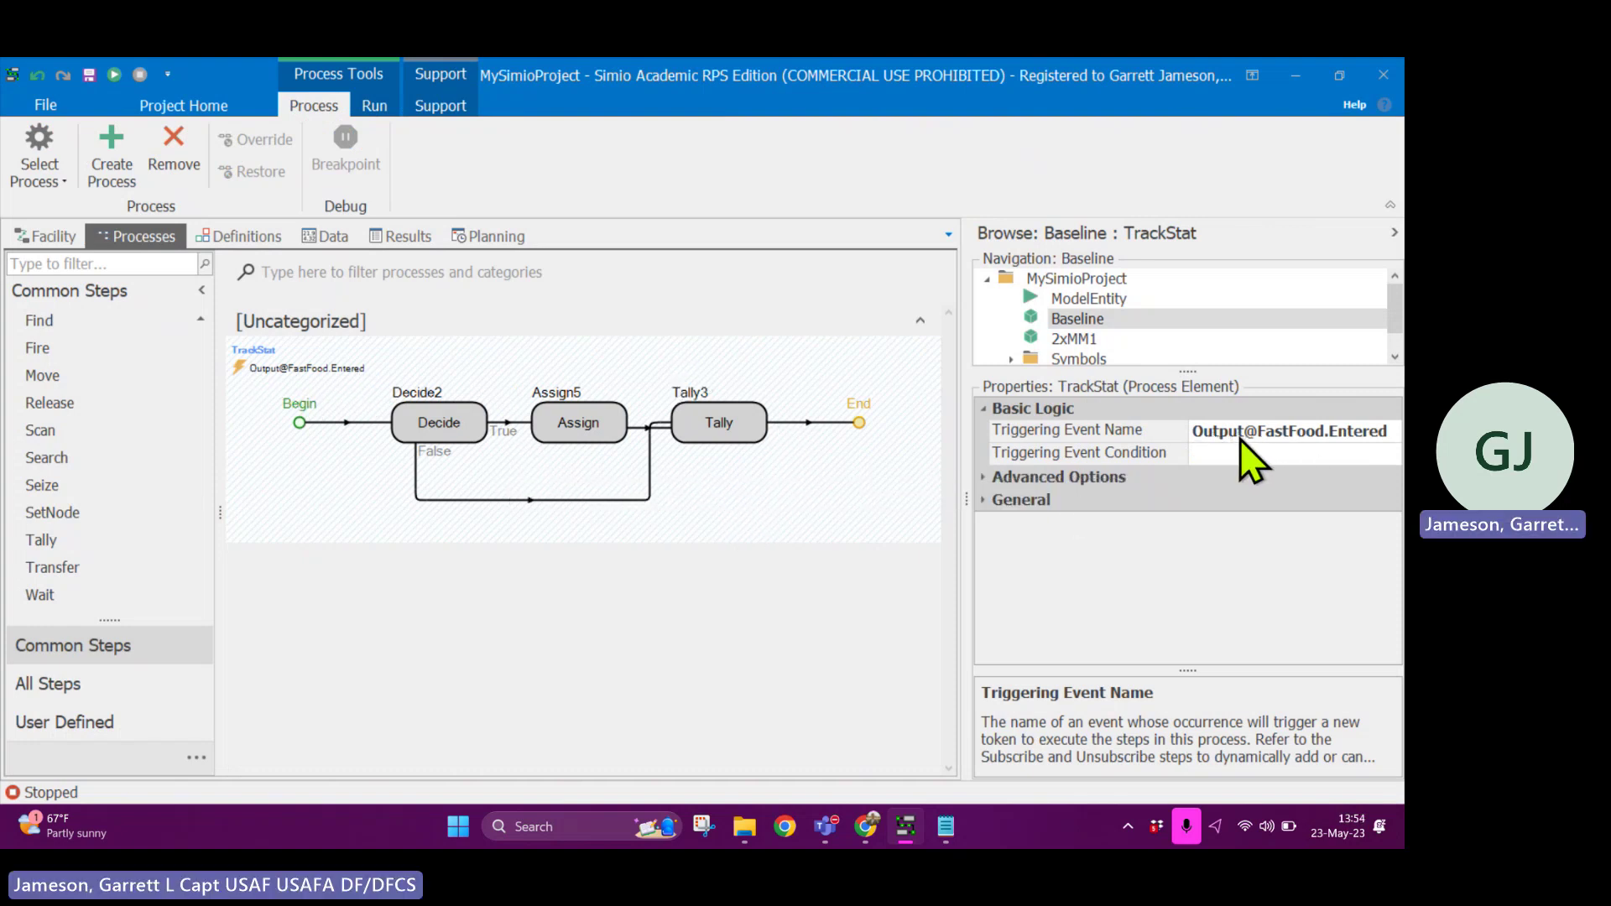
click(67, 238)
click(590, 554)
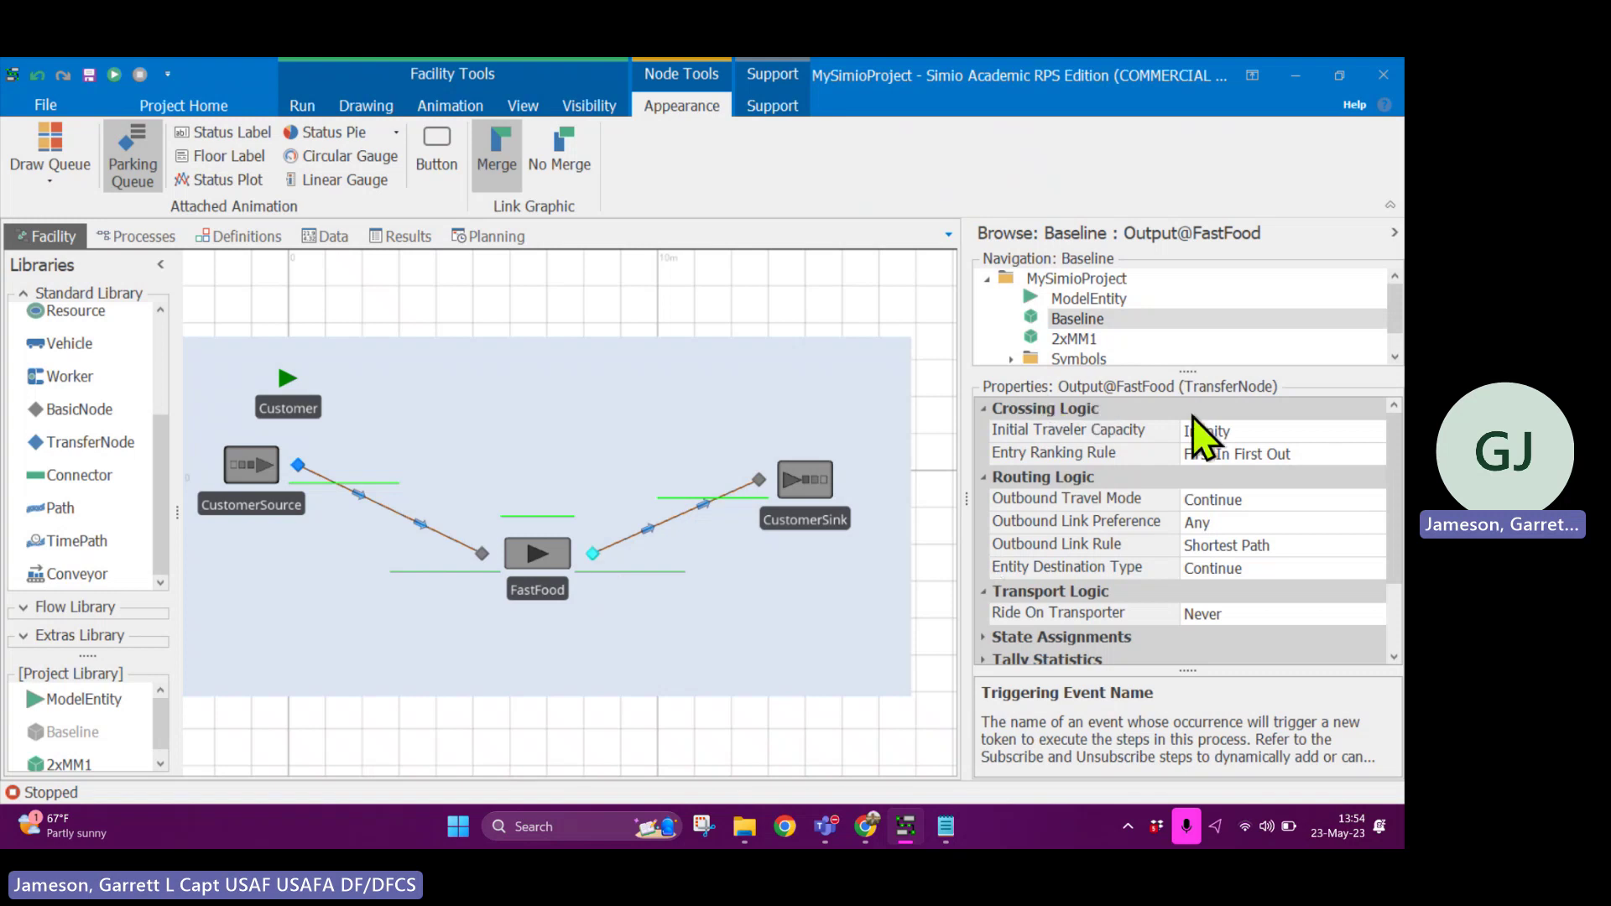
scroll(1201, 504, down, 2)
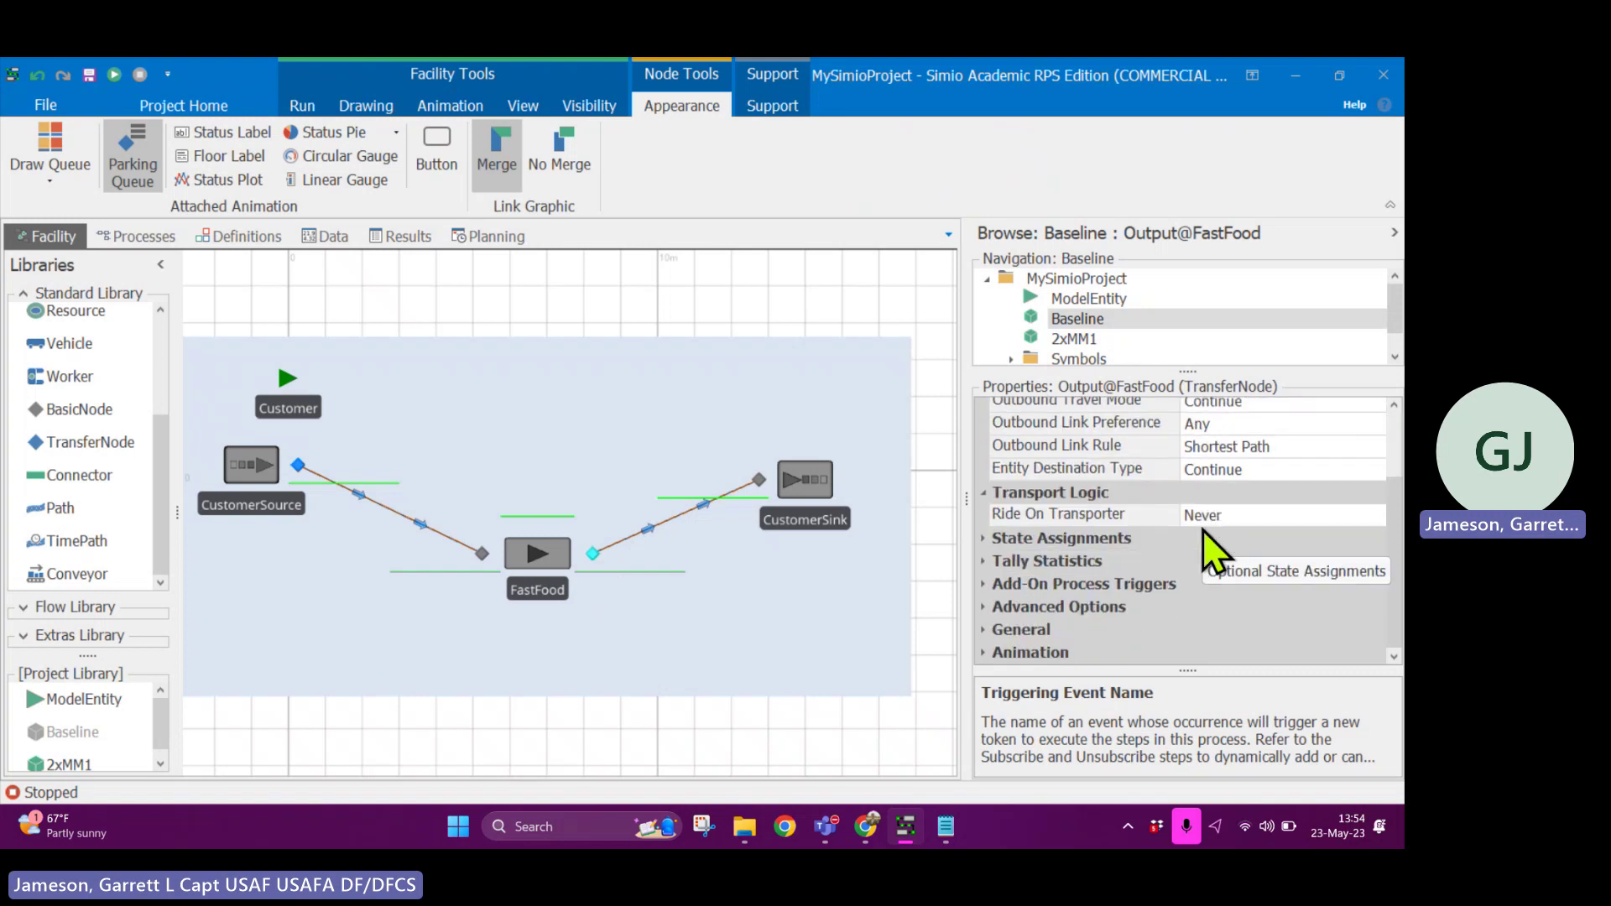
click(983, 584)
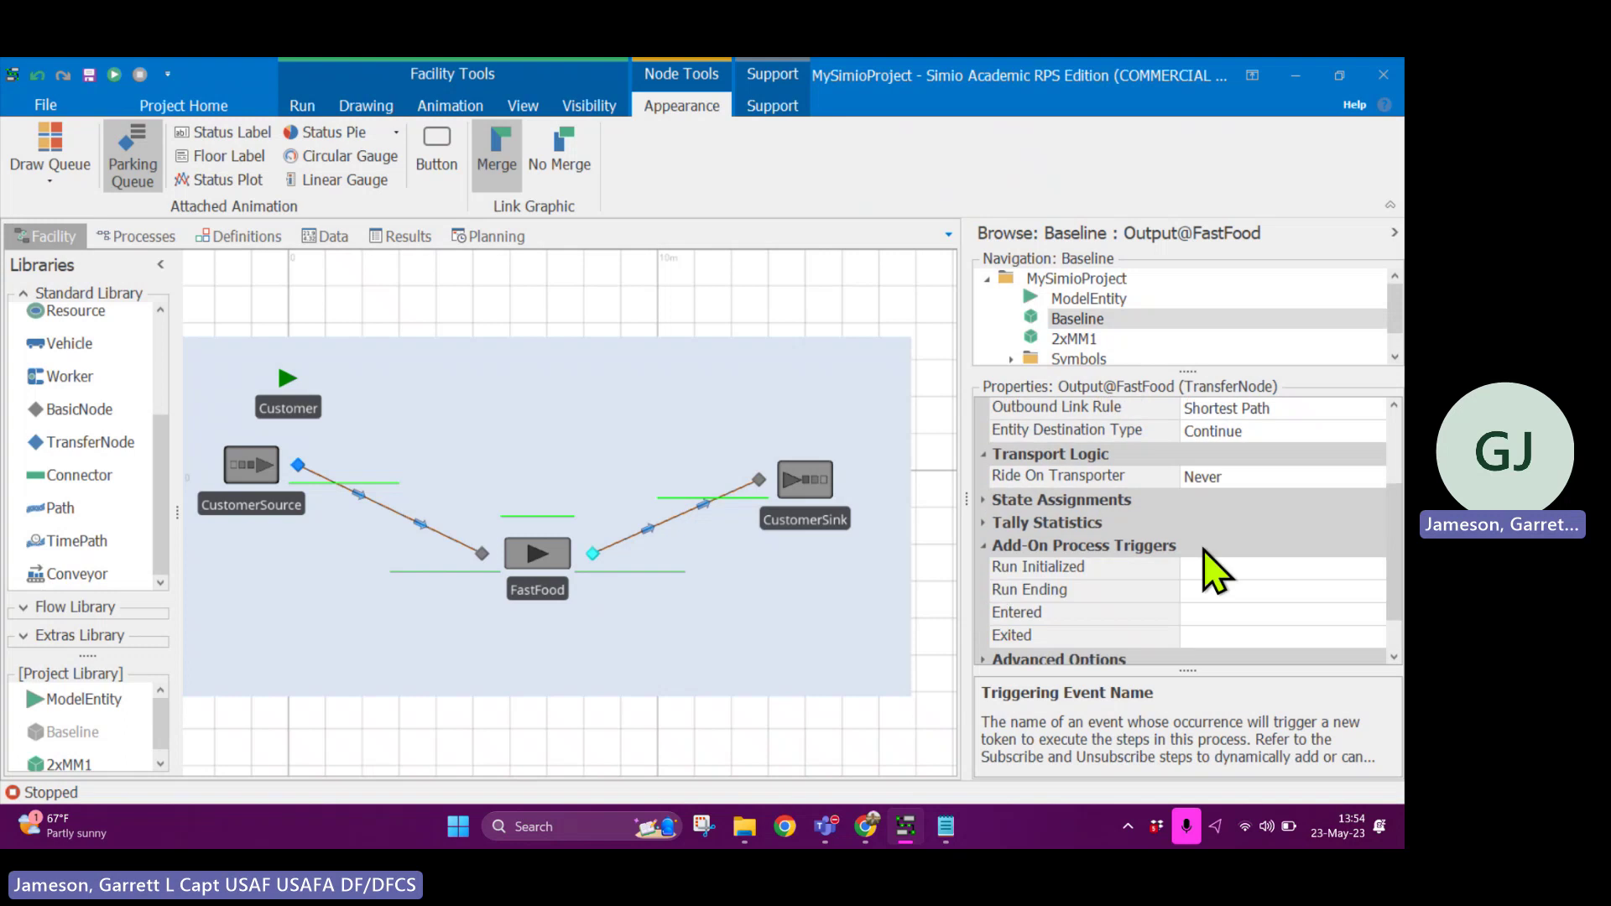
click(1215, 612)
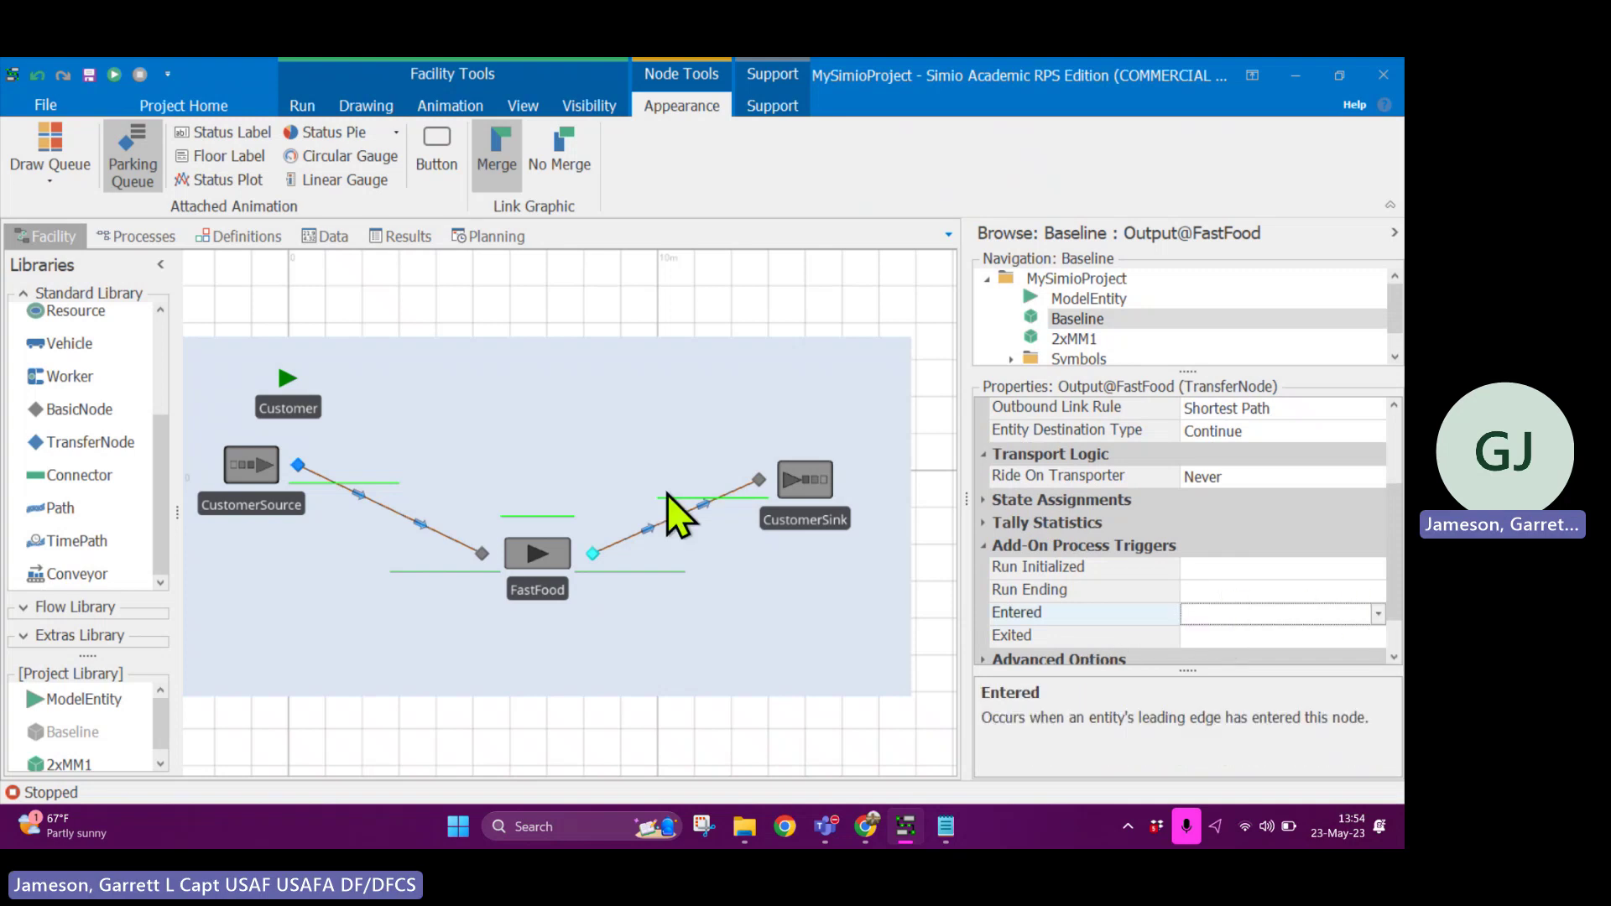
click(149, 237)
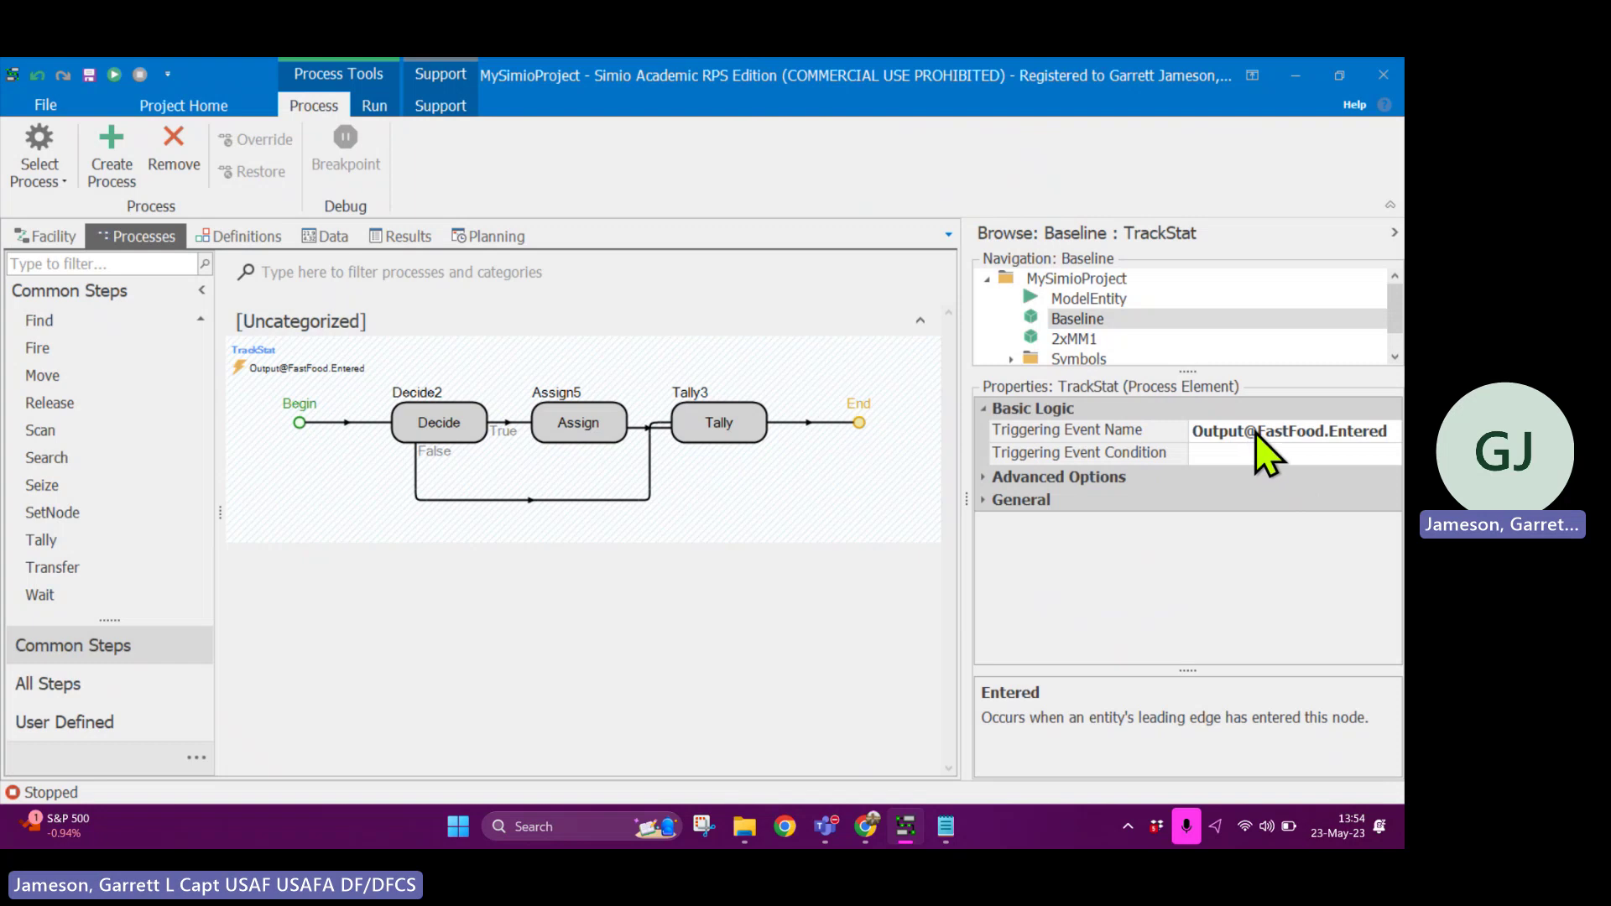
click(1271, 457)
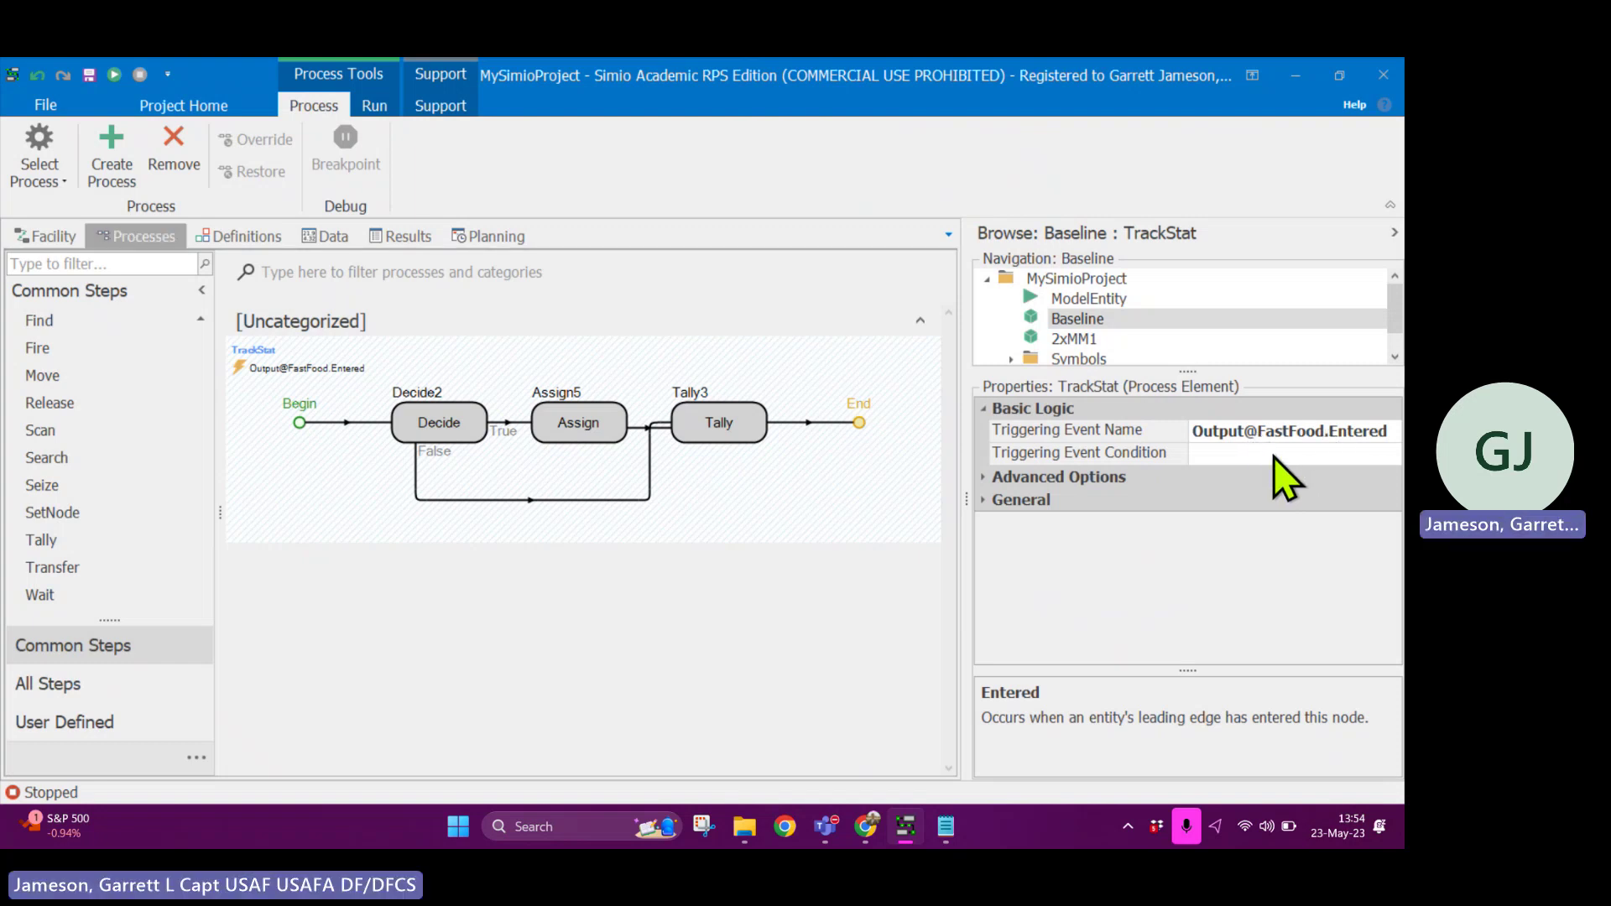
click(1272, 456)
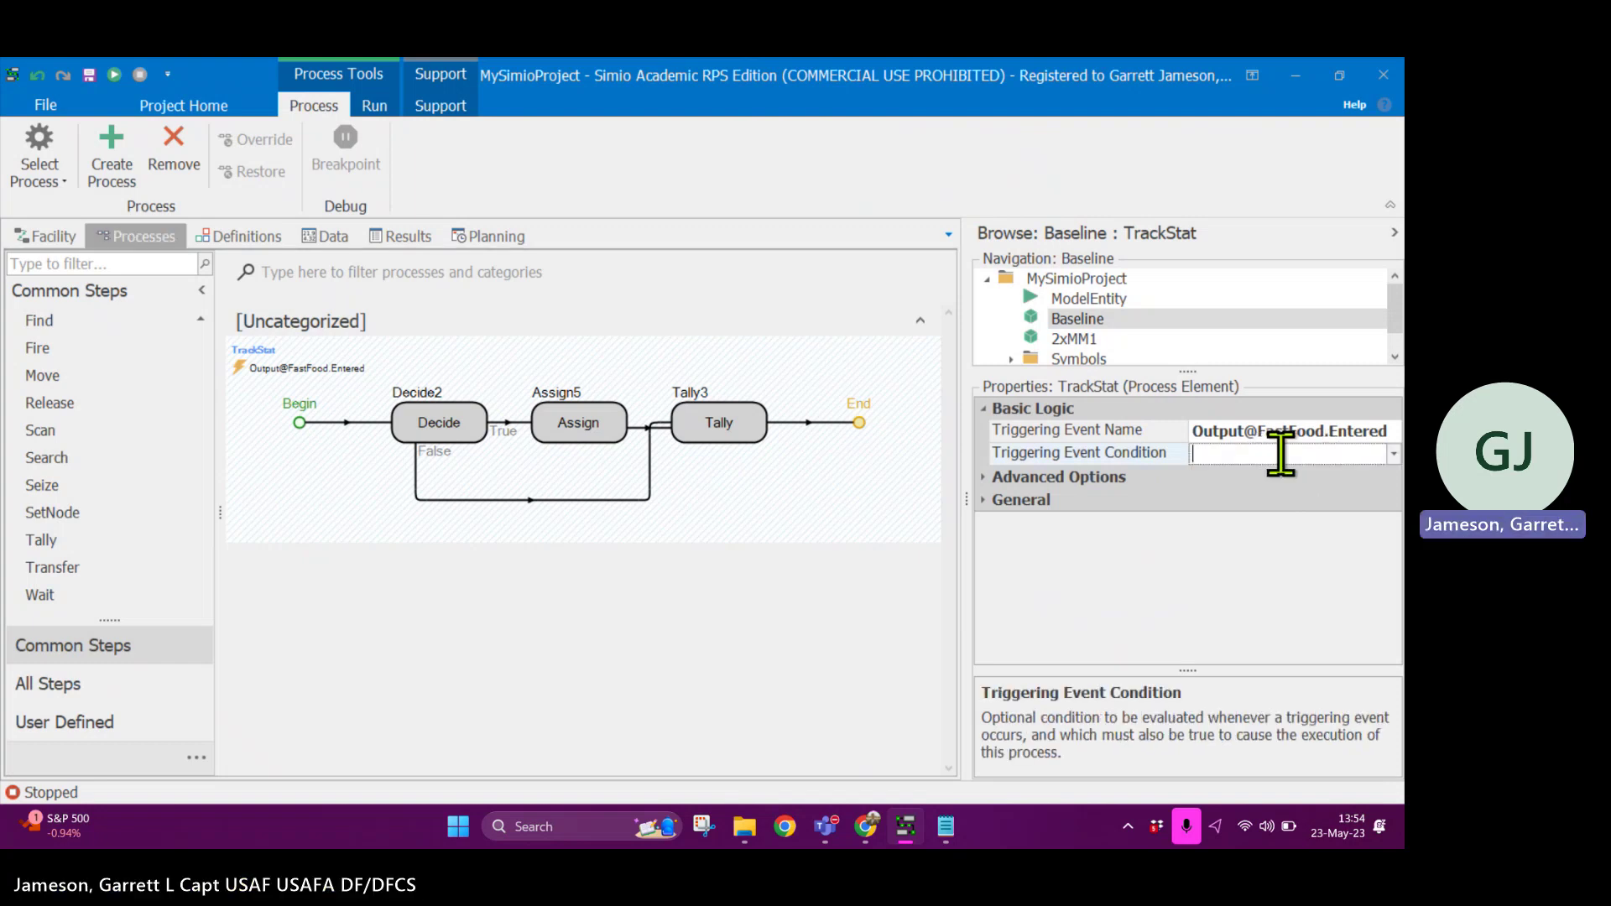
click(1392, 454)
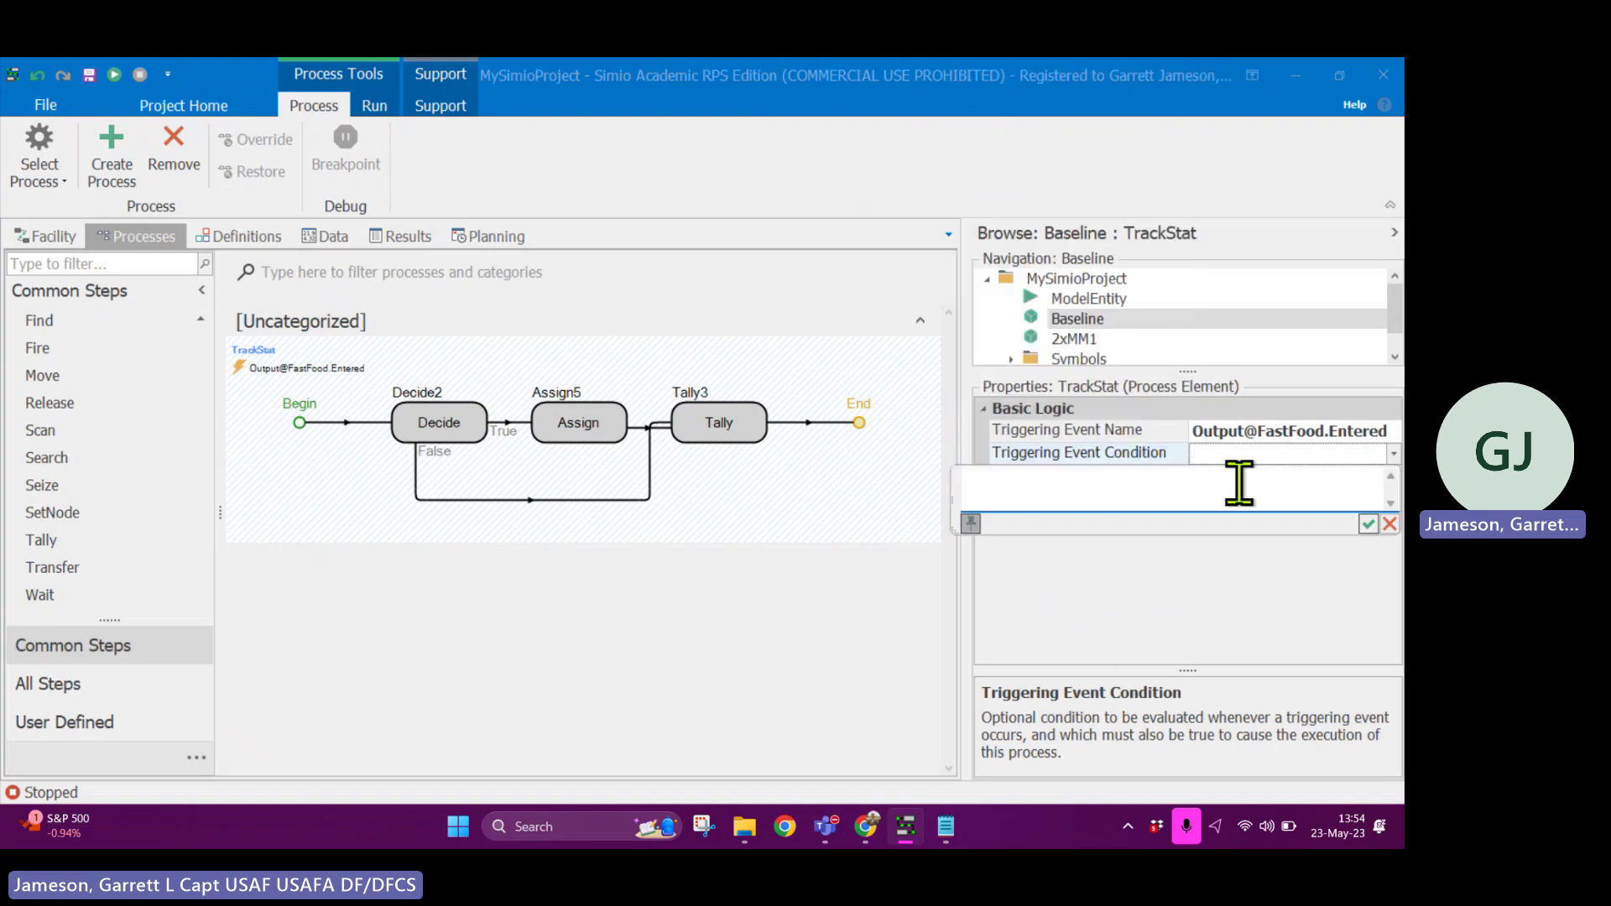
text(mod)
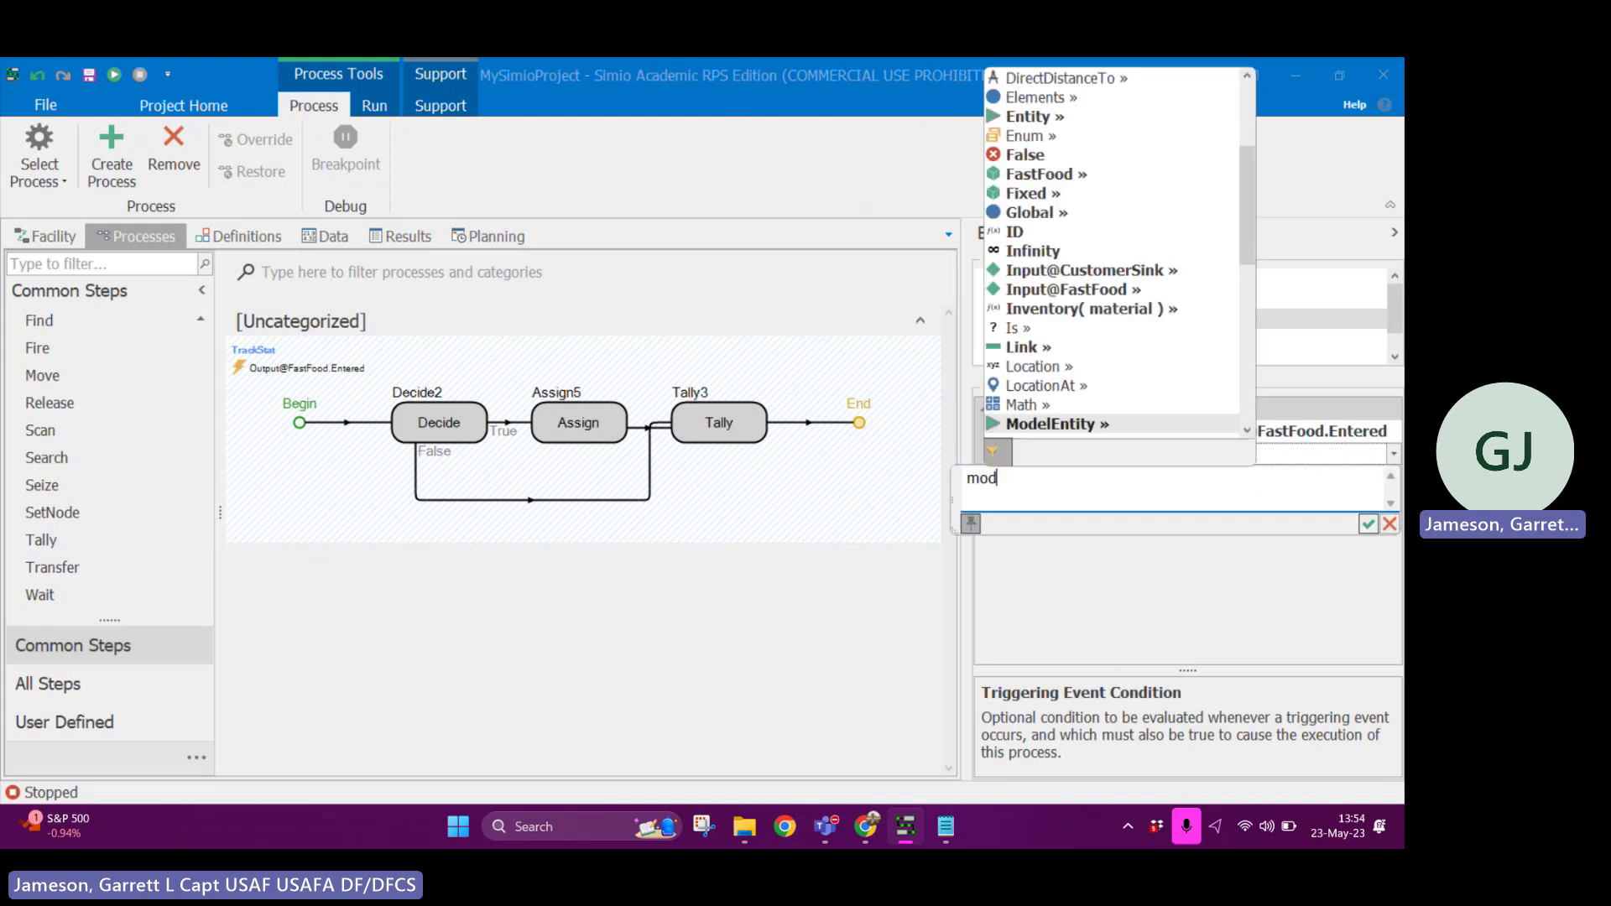
key(Tab)
text(.ent)
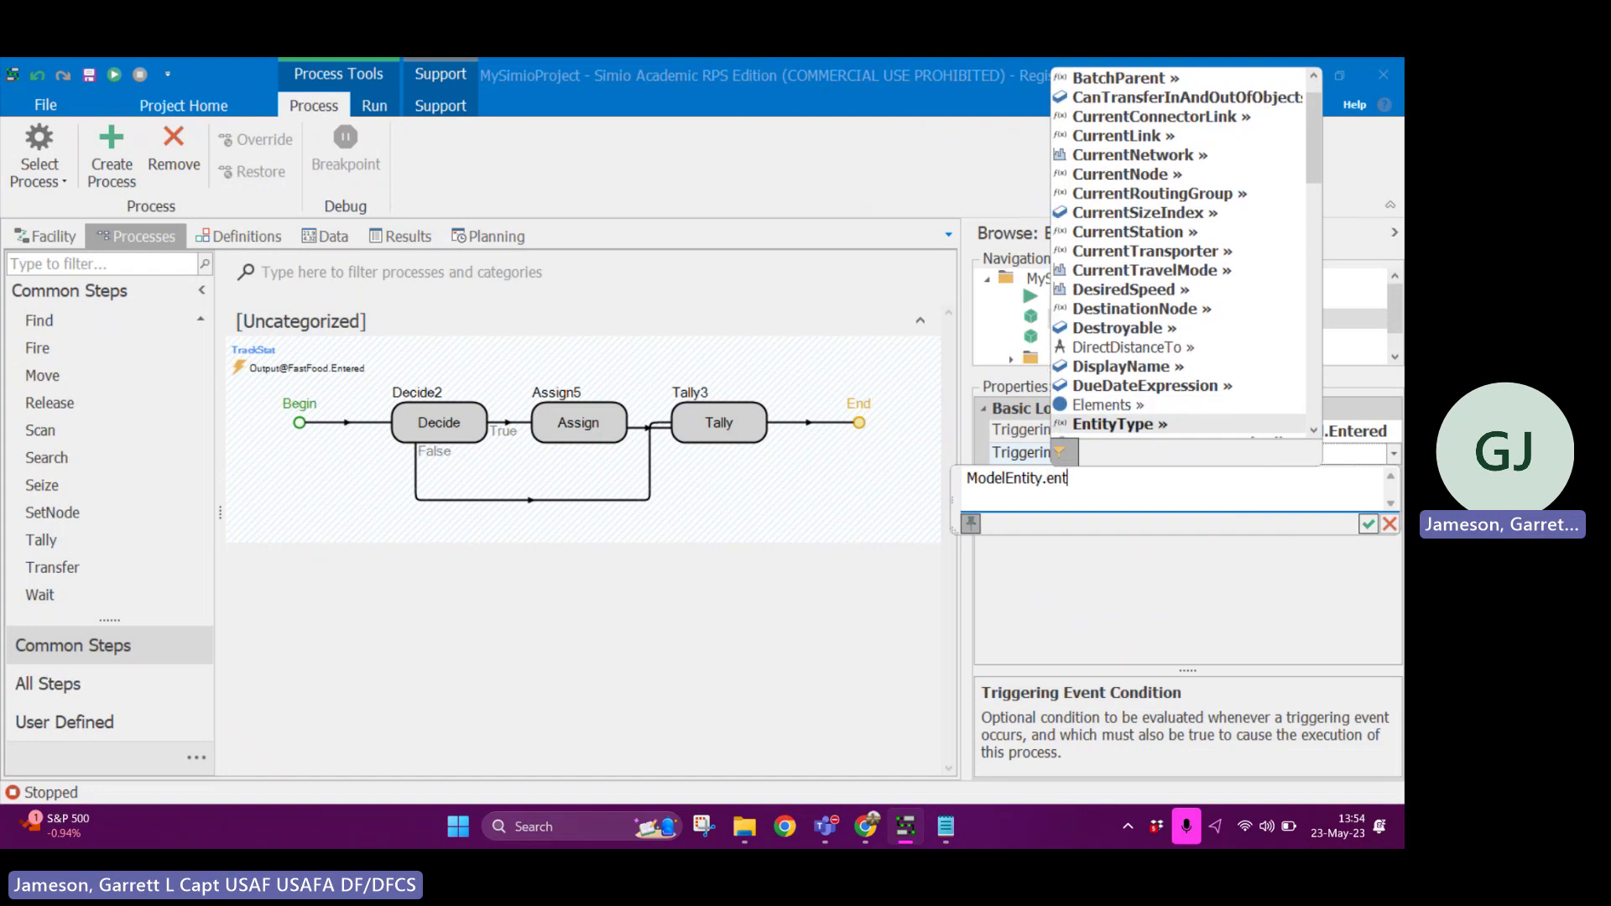
key(Tab)
text(==)
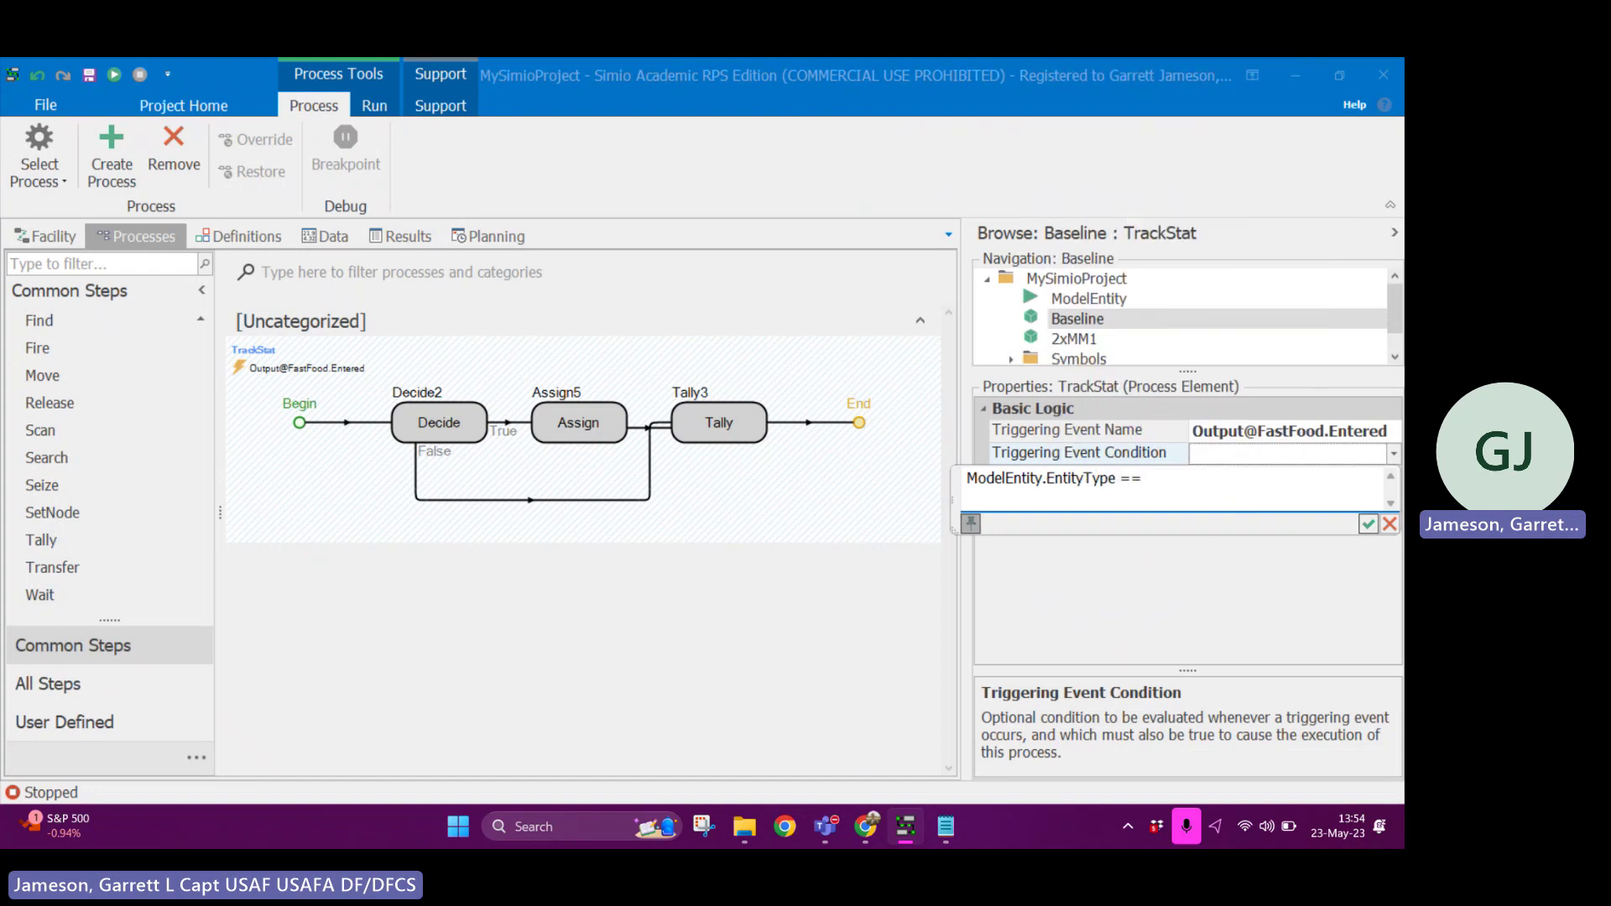
text( en)
key(BackSpace)
key(BackSpace)
text(cu)
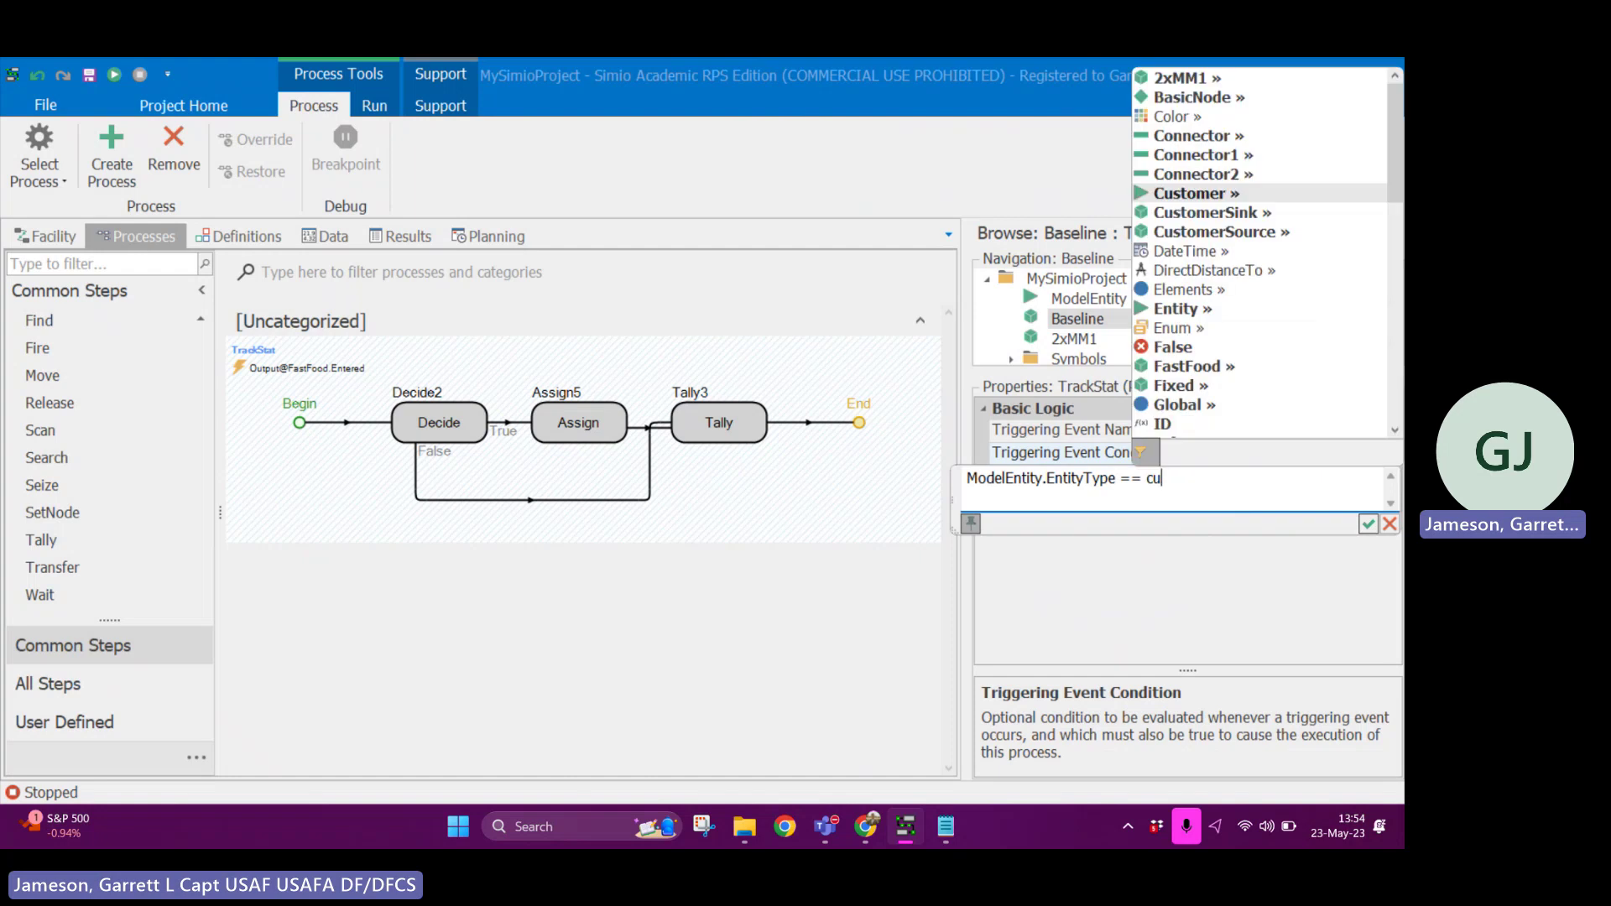
key(Tab)
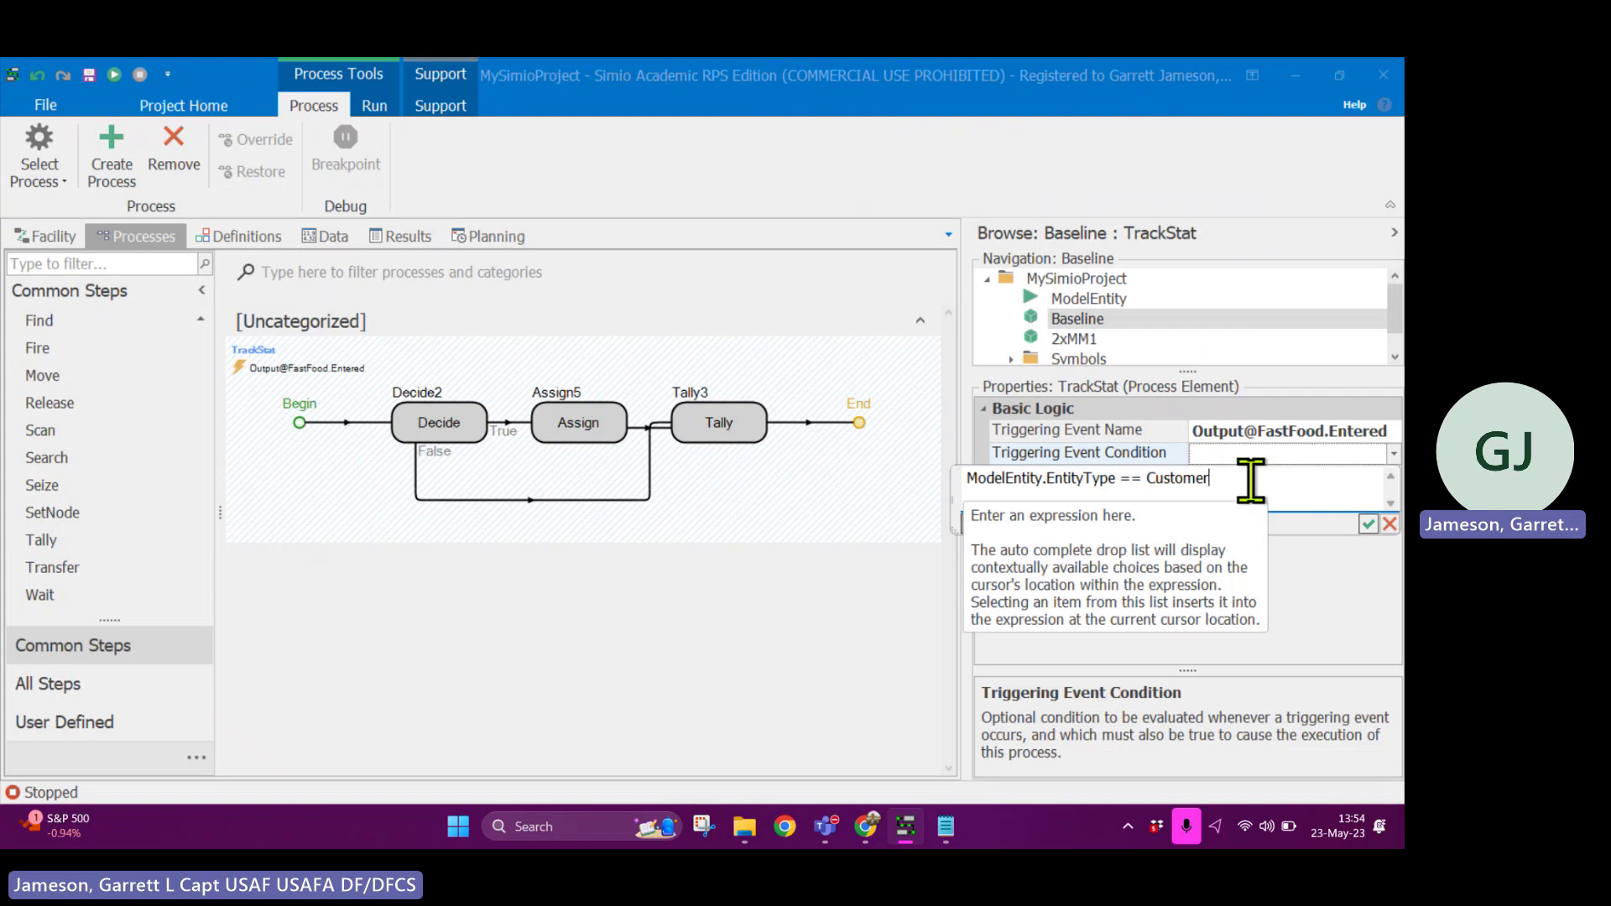
drag(1247, 480, 951, 491)
text(is)
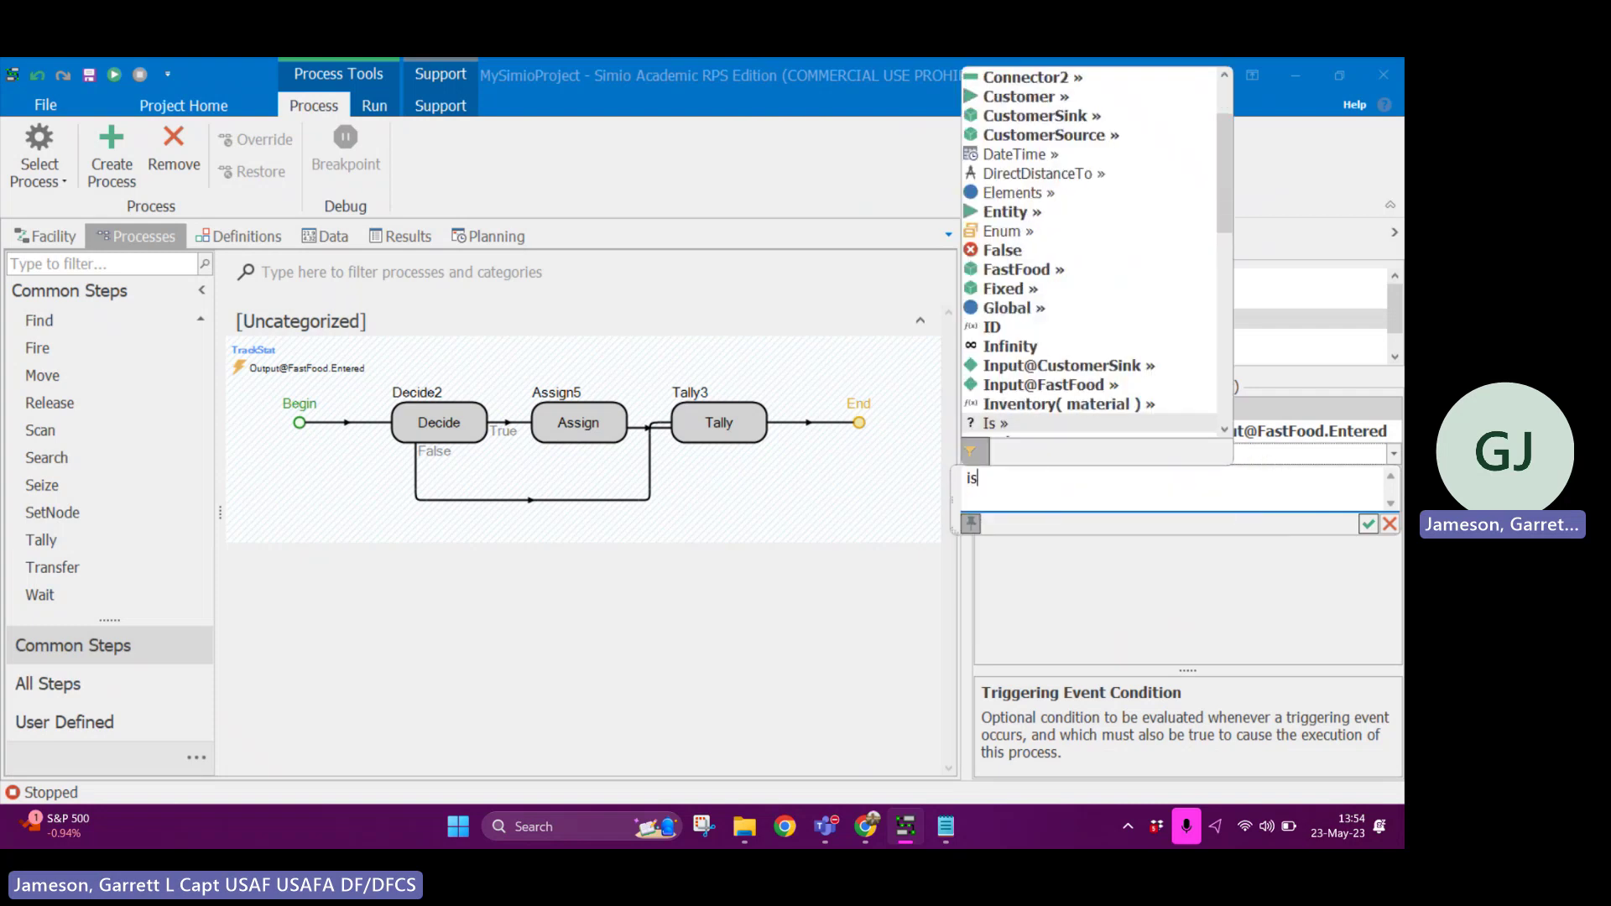
text(.Customer)
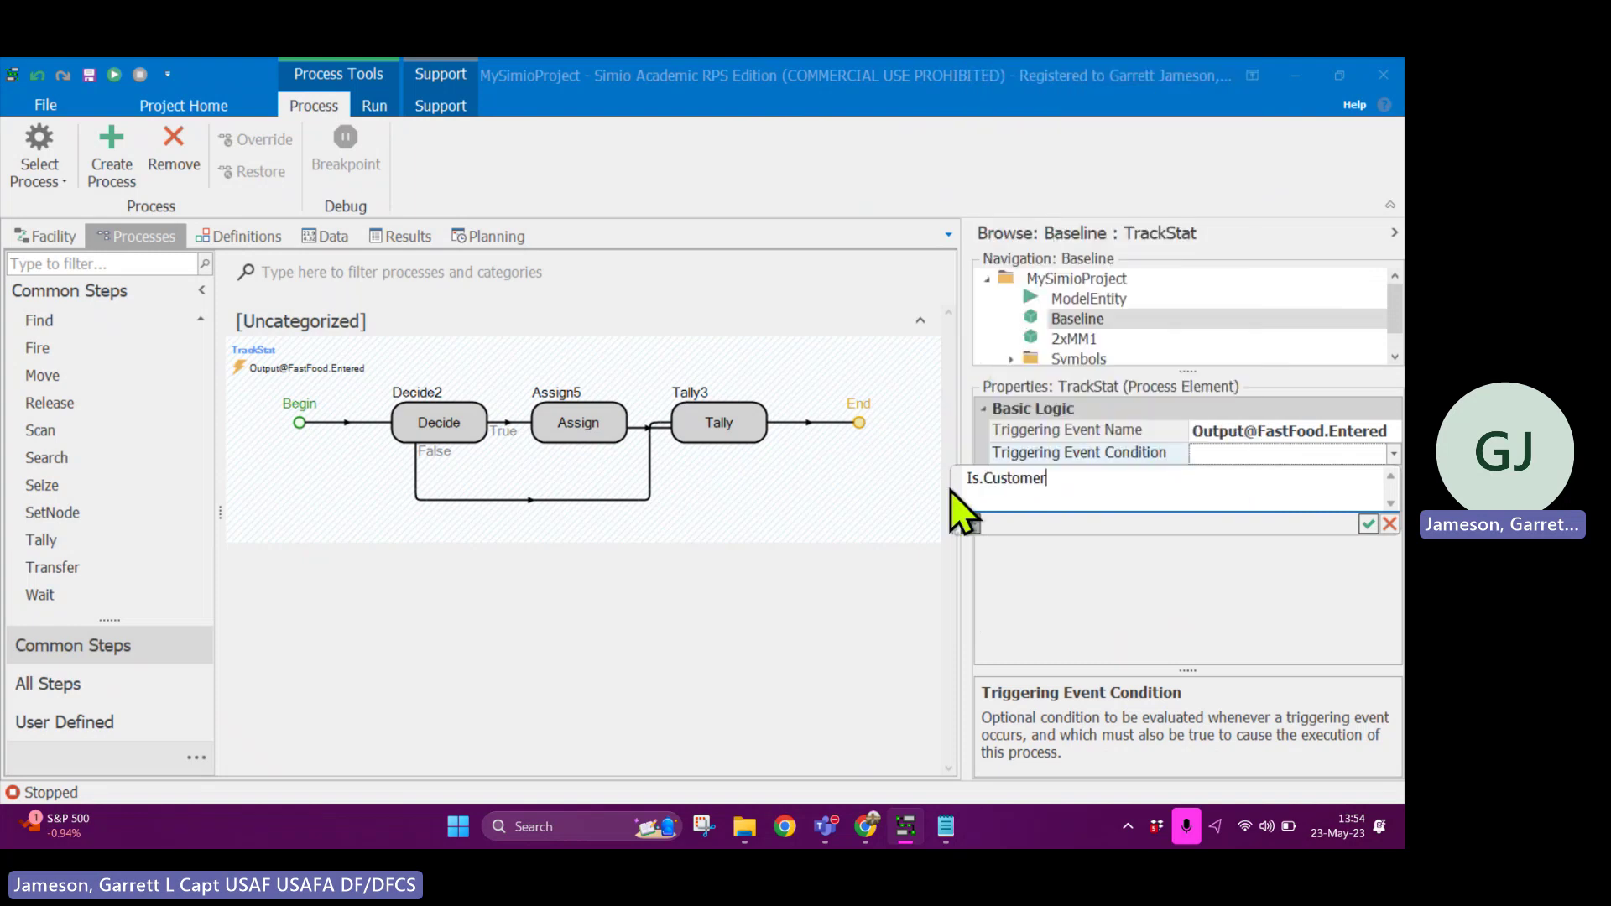
click(1368, 524)
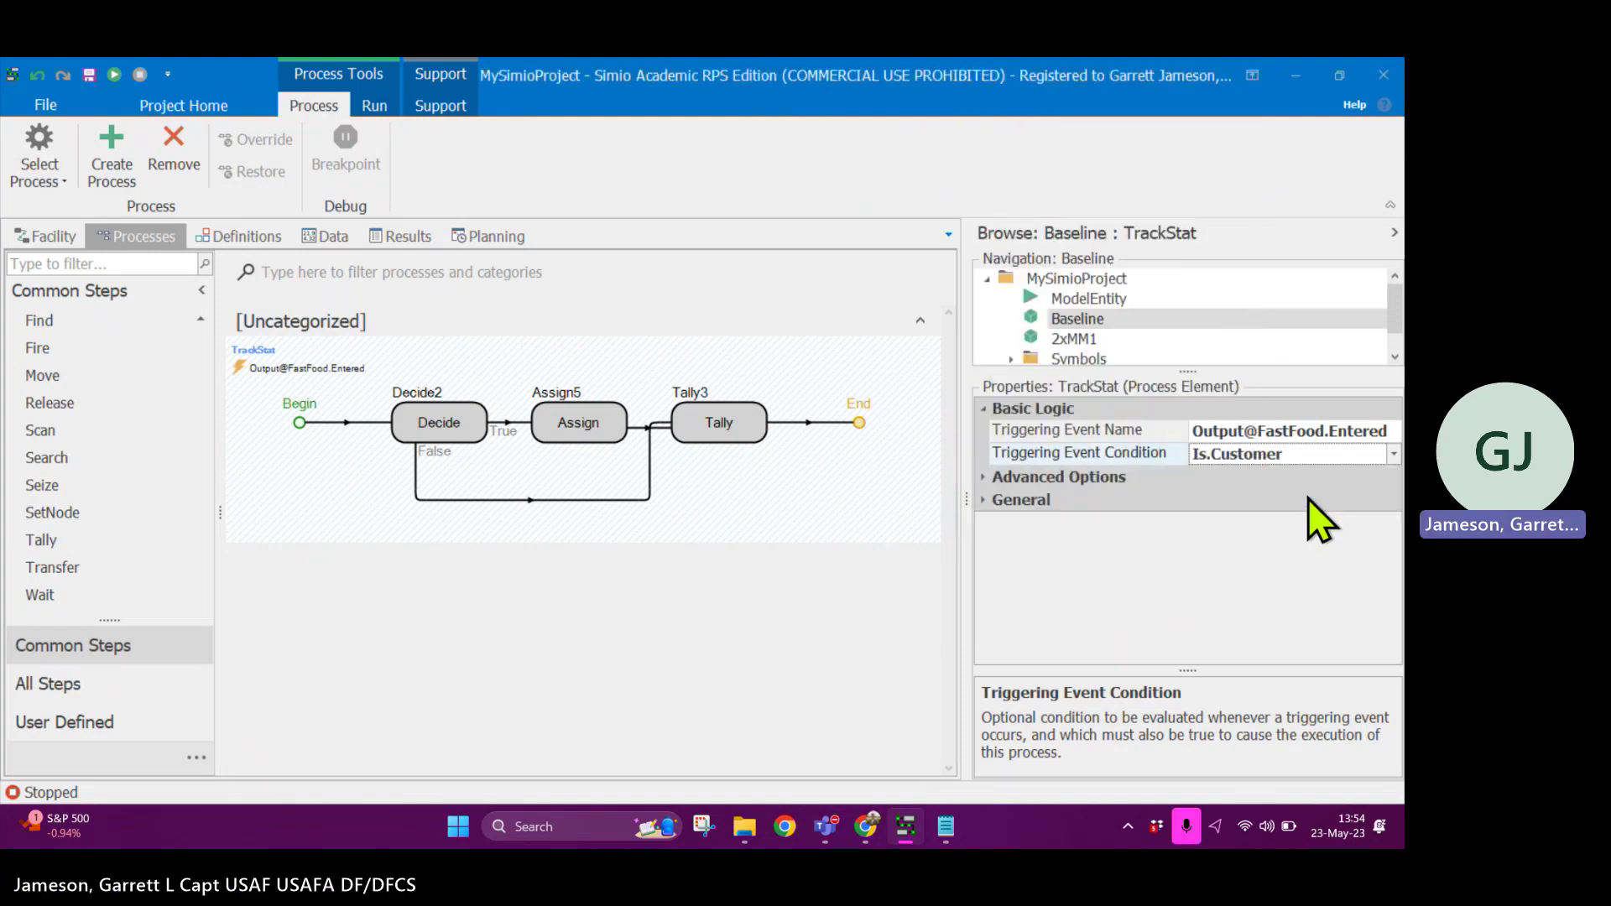
click(1392, 454)
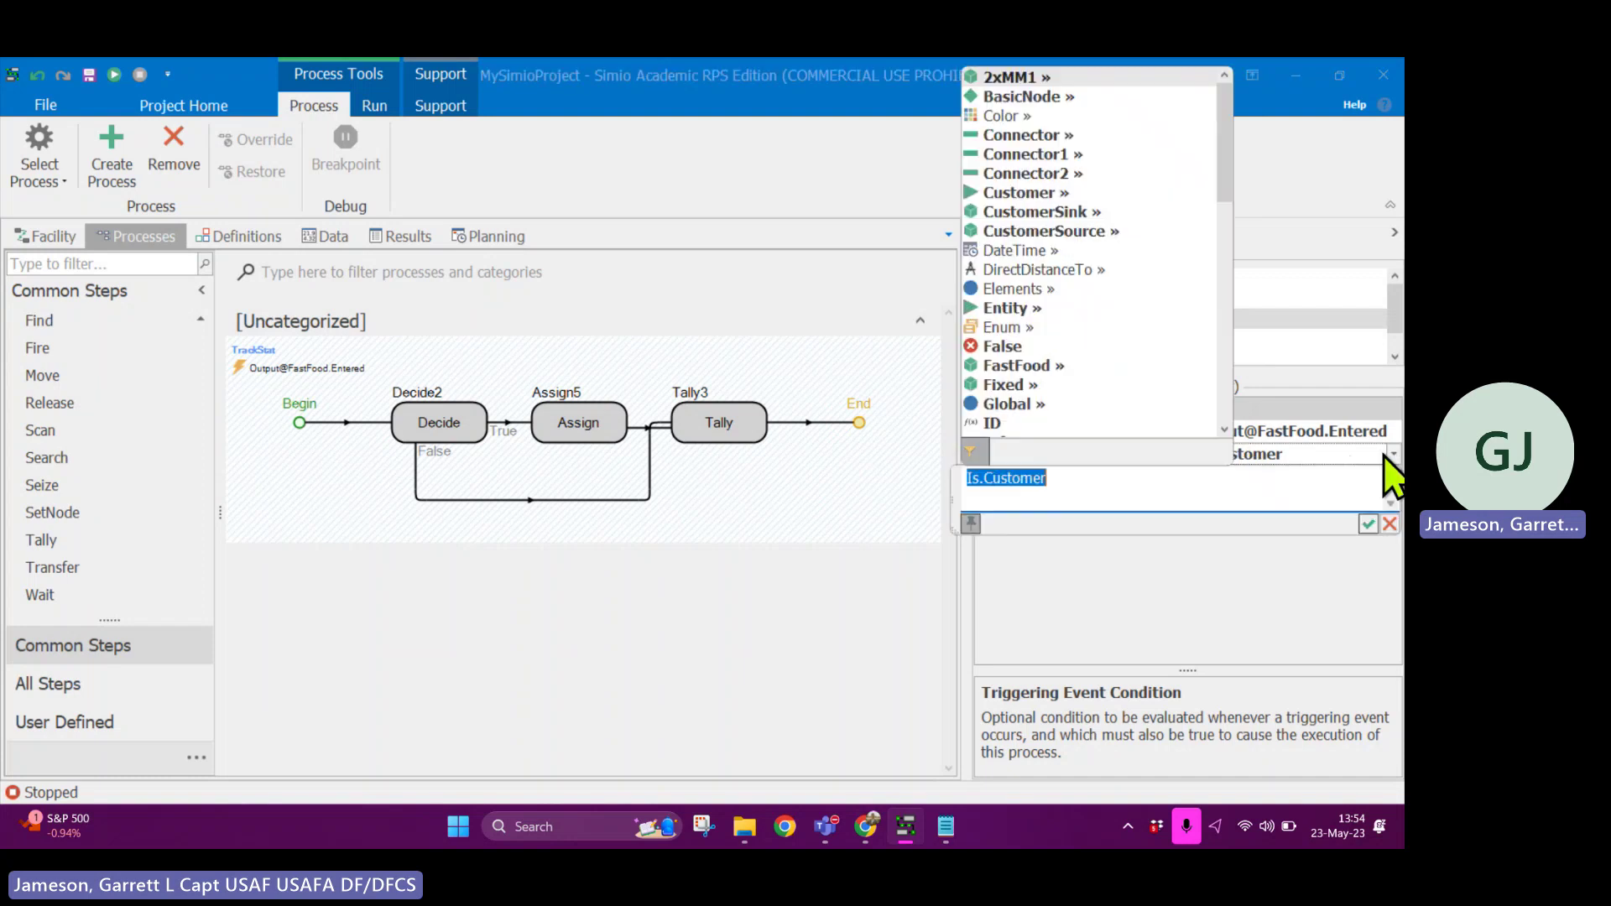
click(1368, 523)
right_click(1284, 454)
click(1235, 604)
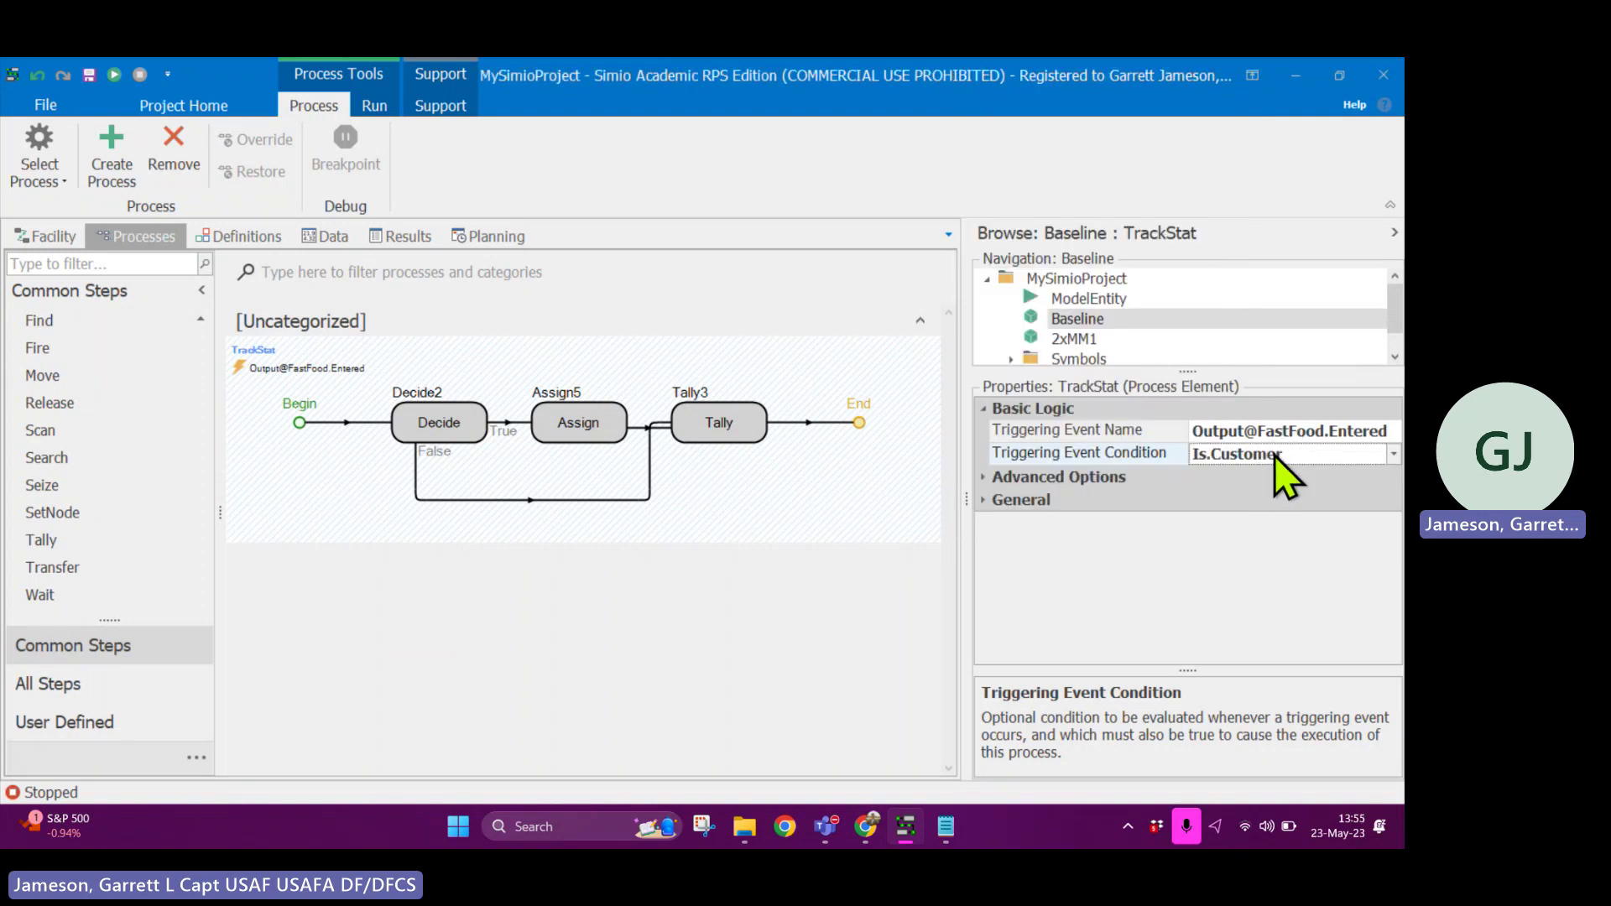
right_click(1275, 455)
click(1298, 467)
click(587, 564)
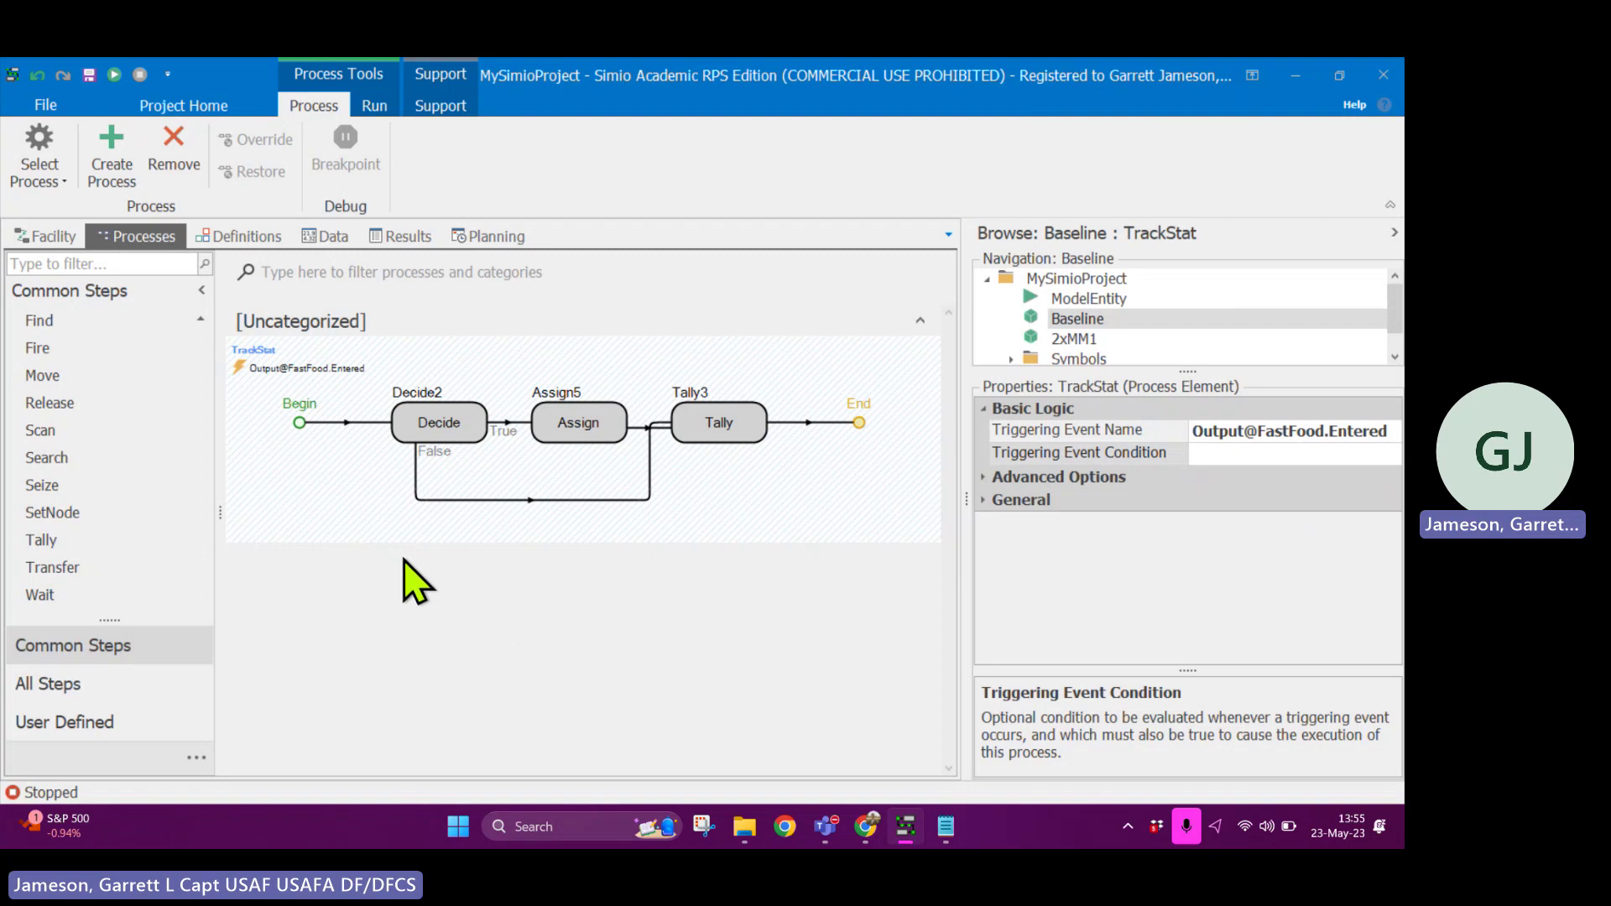
Create a new process named DailyProcess.
click(109, 148)
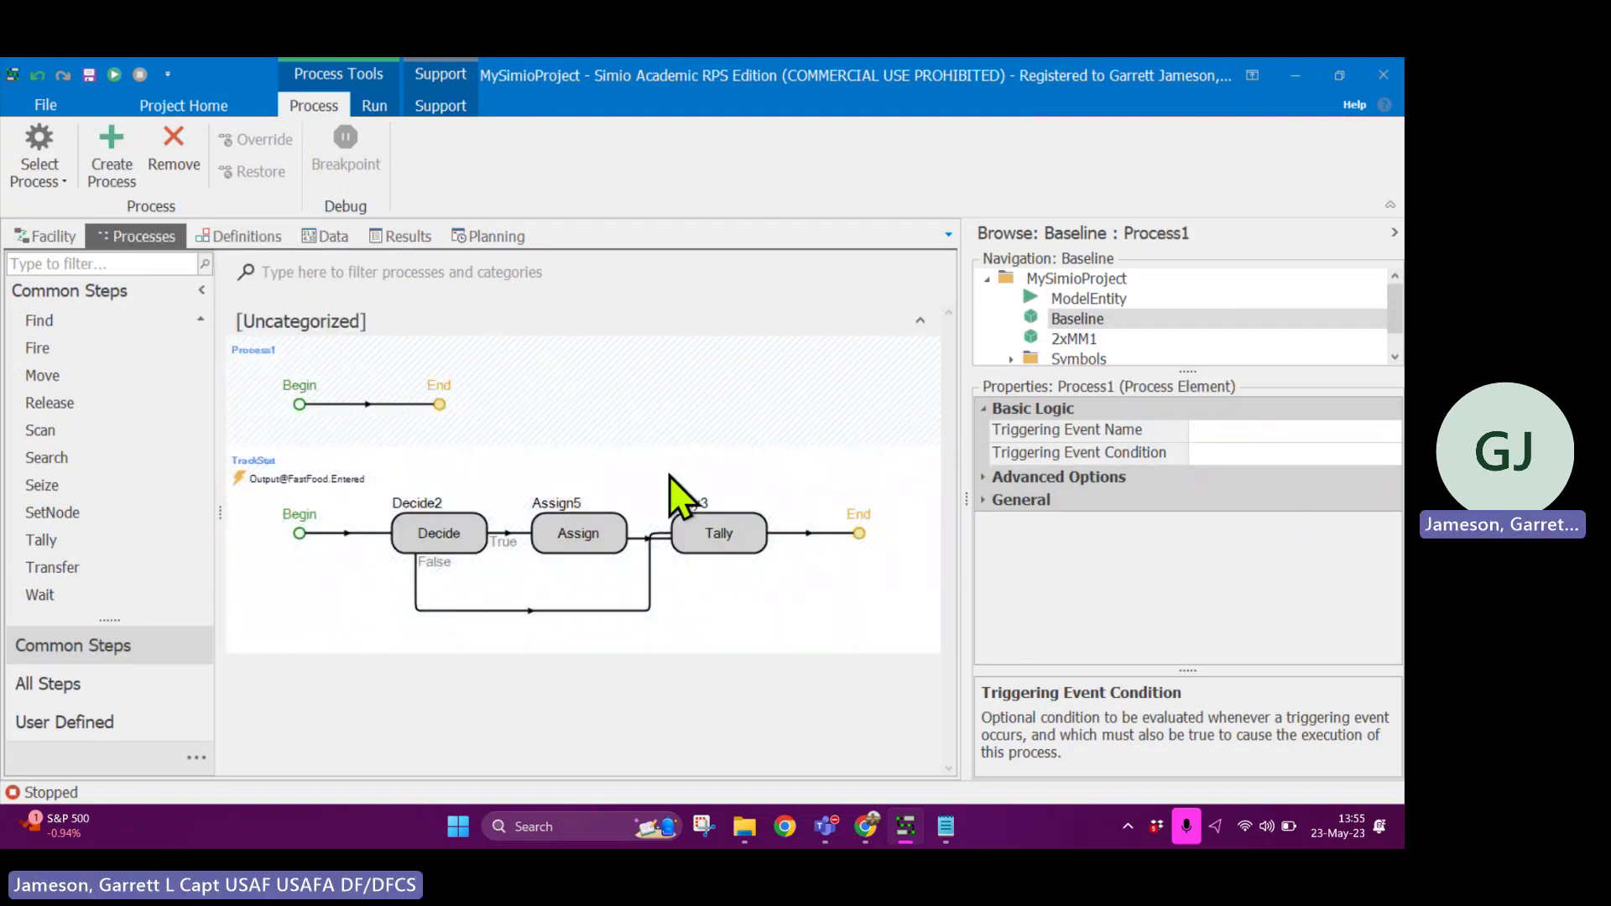
click(982, 500)
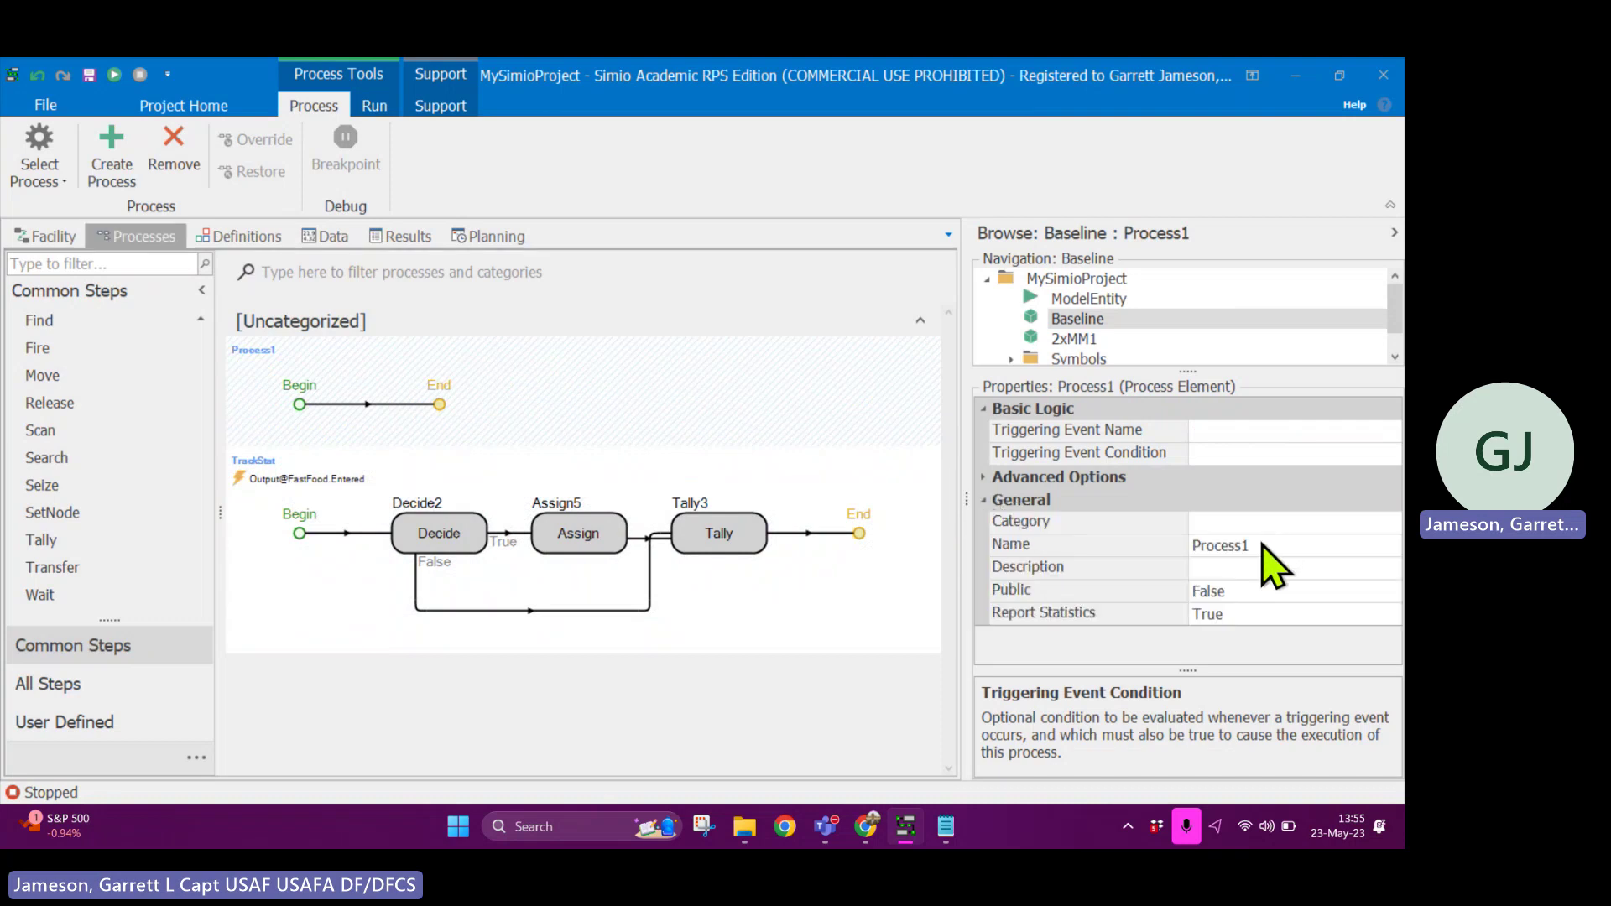
click(1262, 543)
text(D)
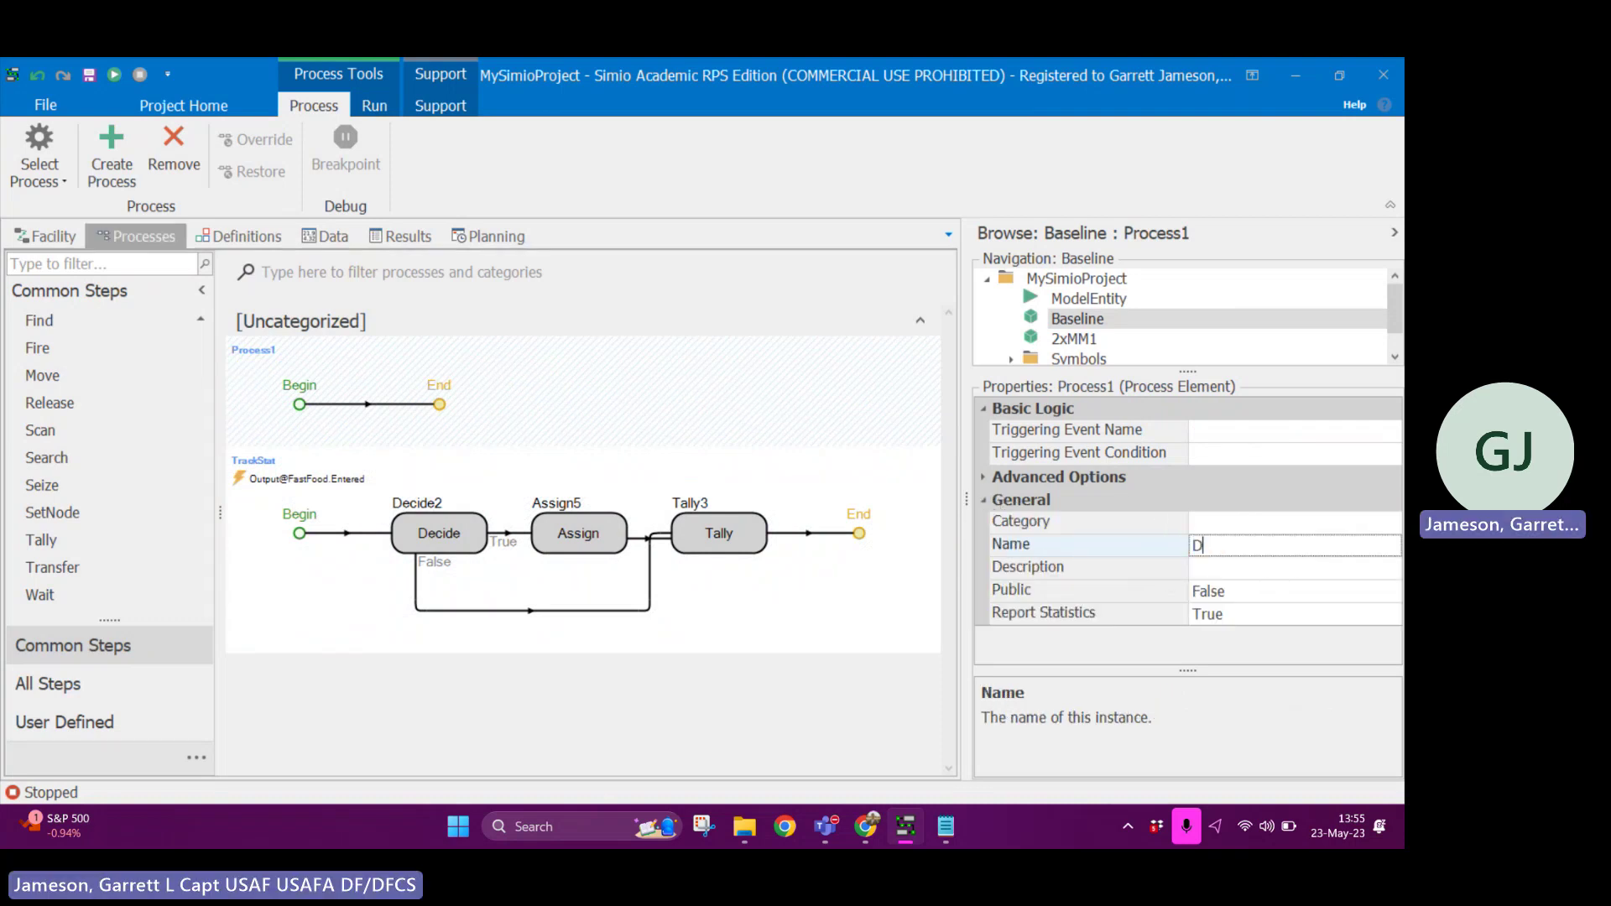
text(ailyProcess)
key(Return)
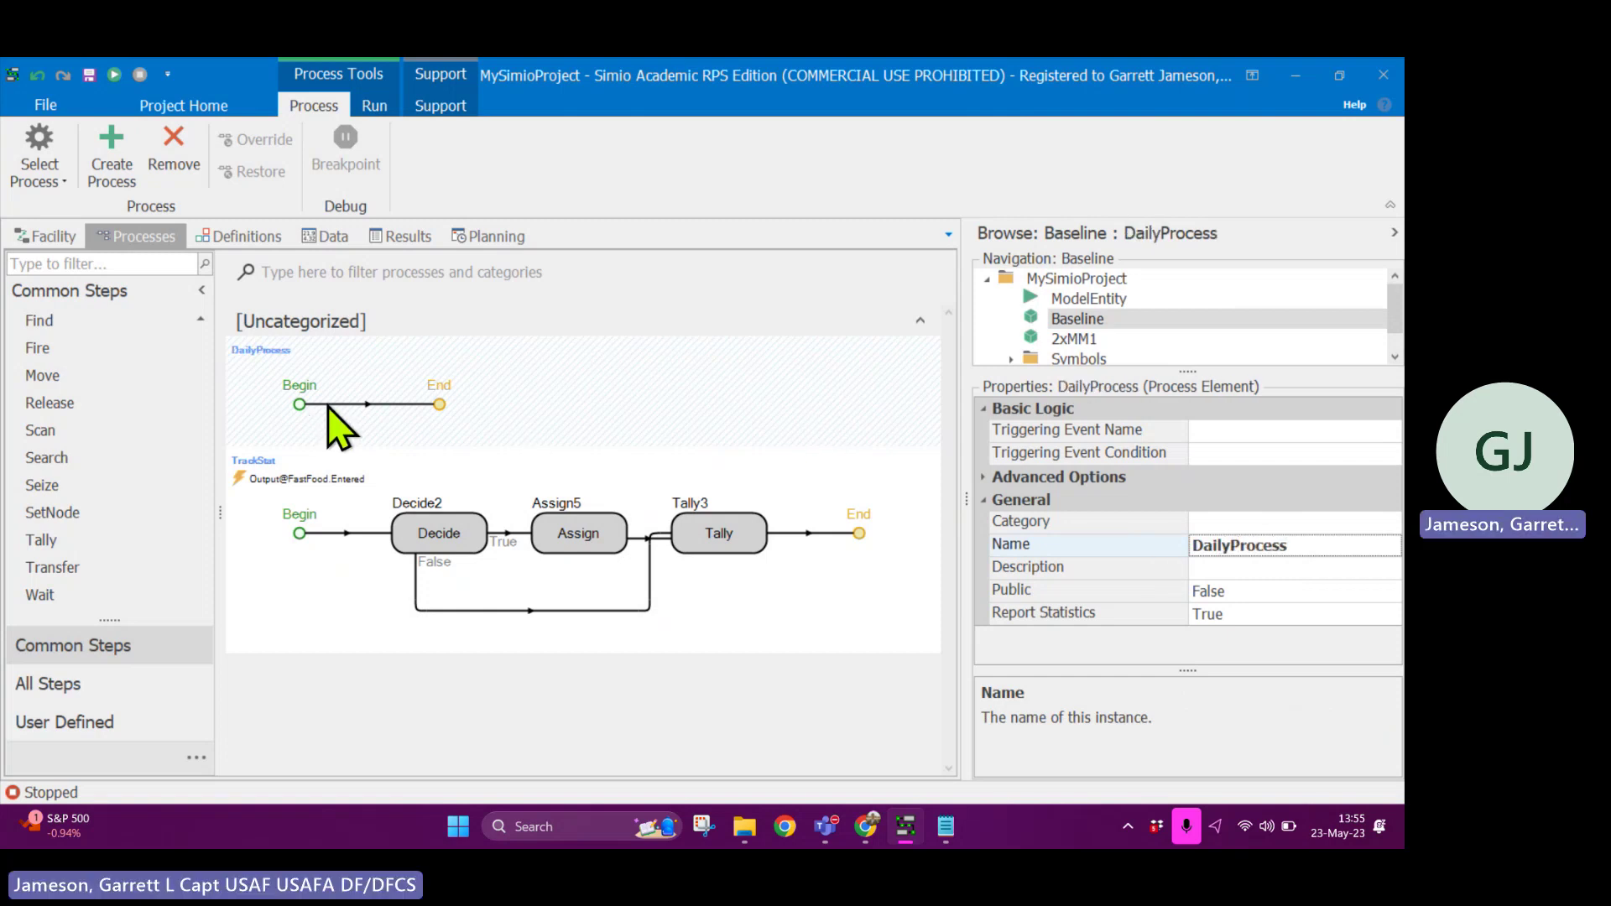
Place an Assign step between DailyProcess's Begin and End.
scroll(132, 478, up, 3)
scroll(126, 424, up, 4)
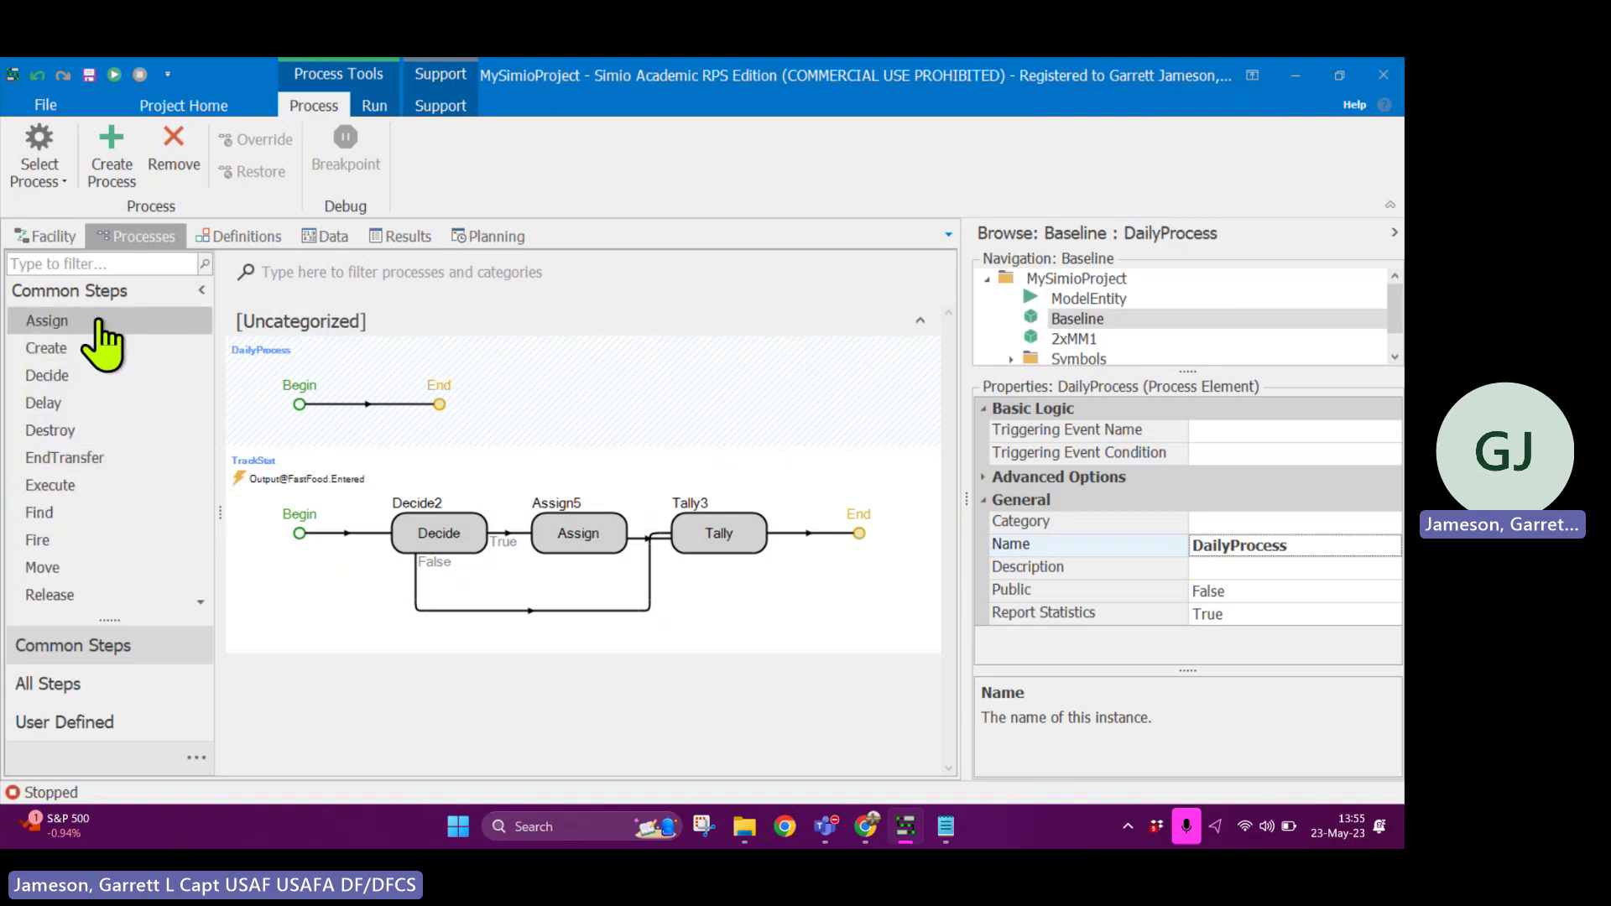
drag(106, 324, 387, 406)
click(575, 359)
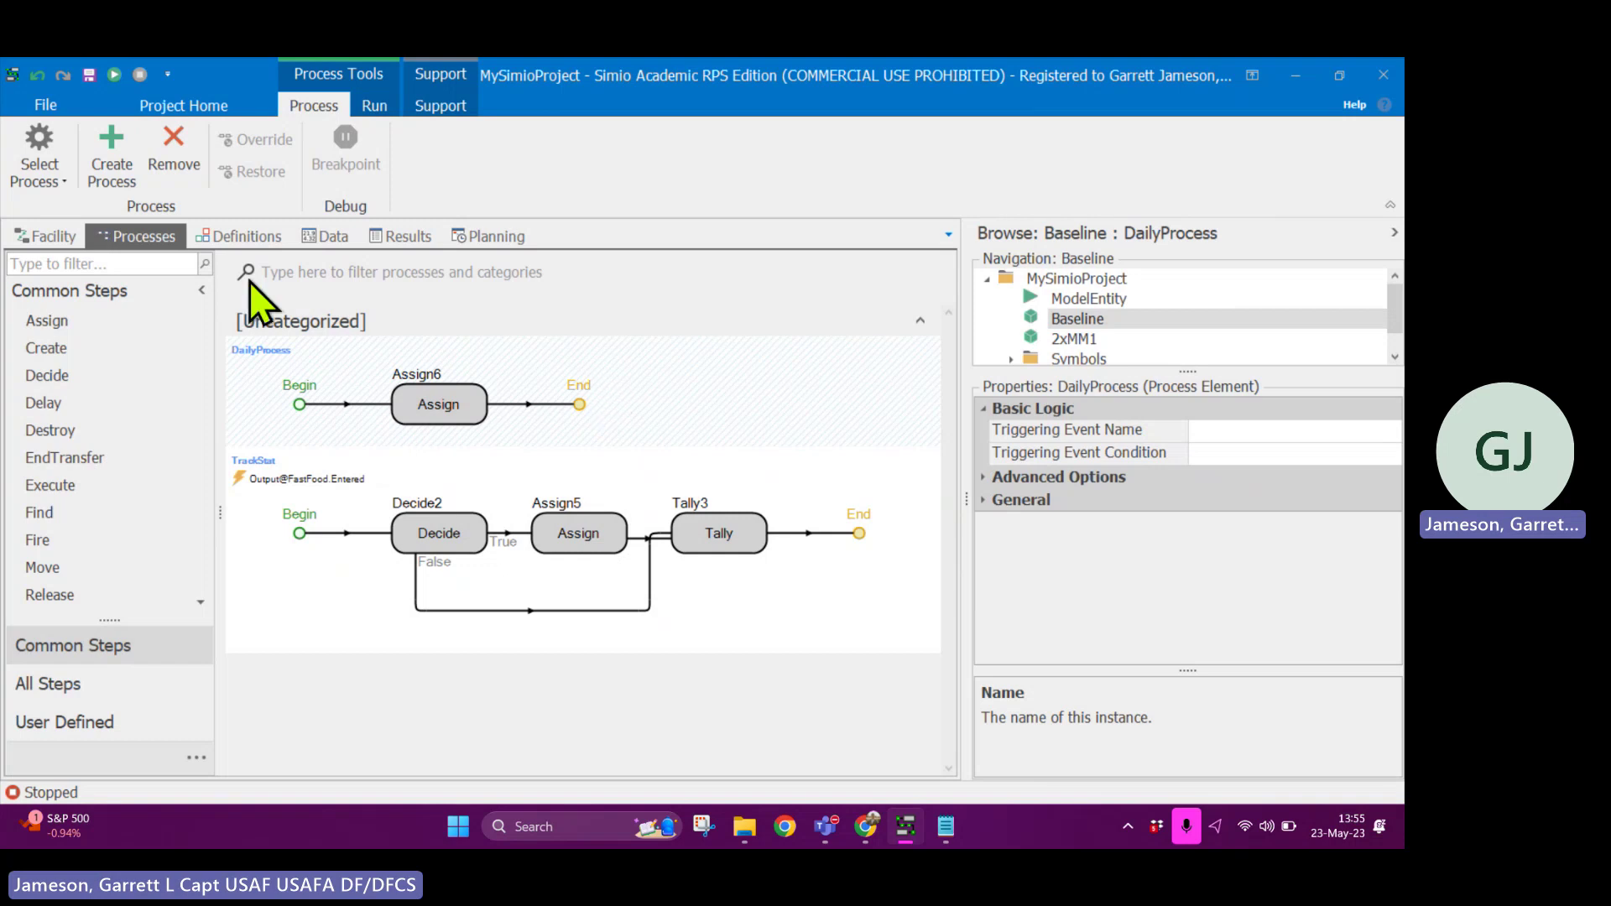
Add a Timer element under Definitions > Elements and name it 24Hours.
click(247, 239)
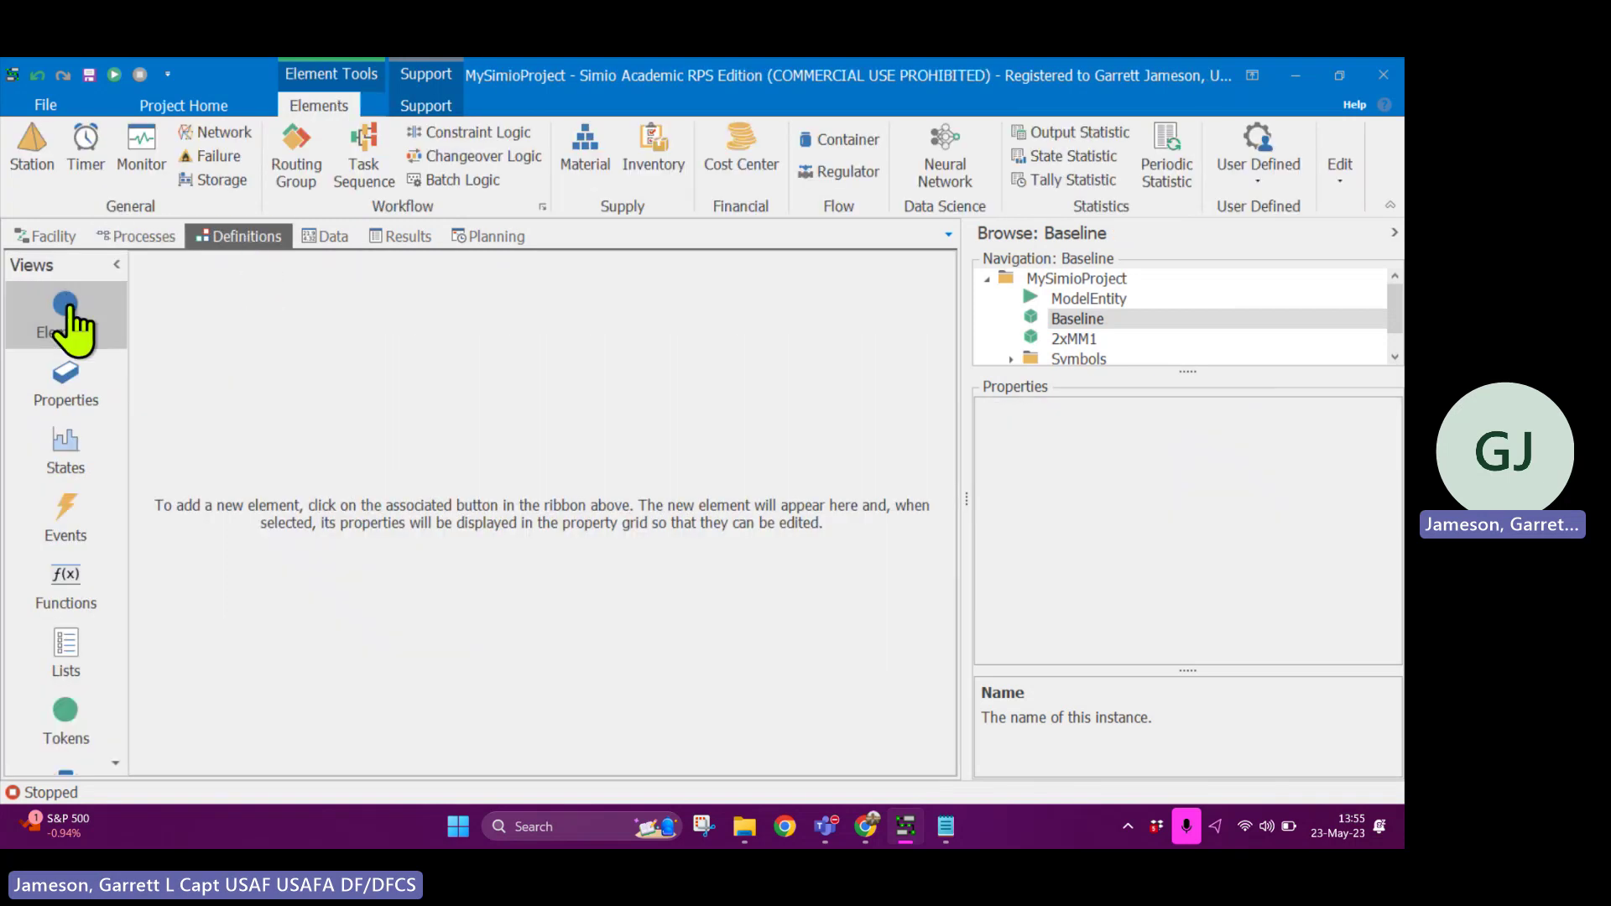
click(82, 164)
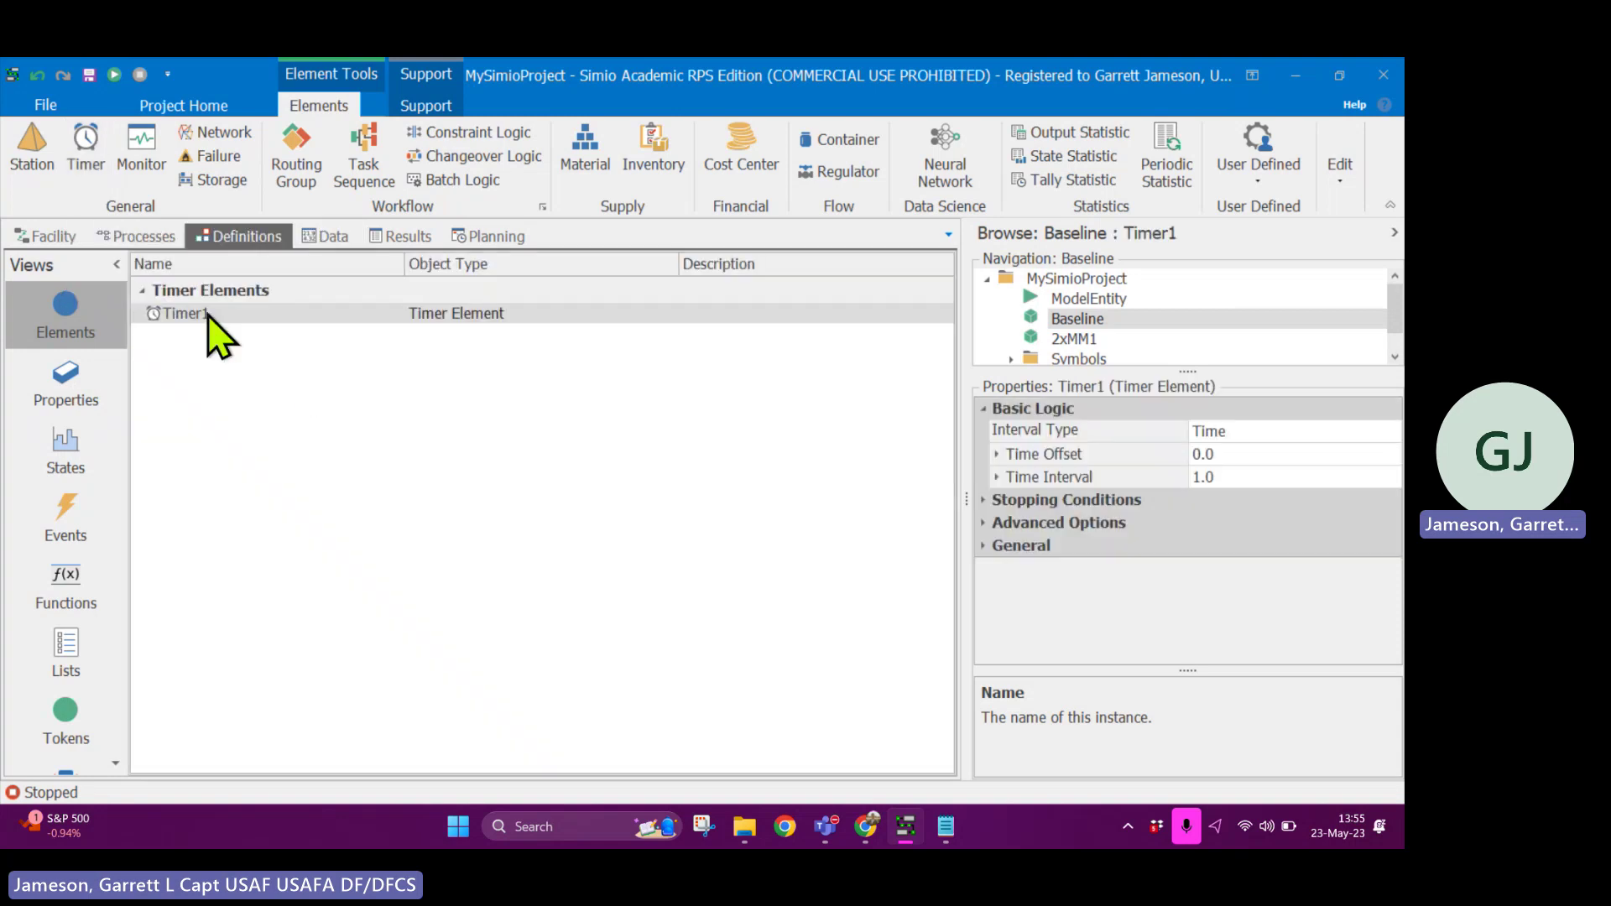
click(983, 547)
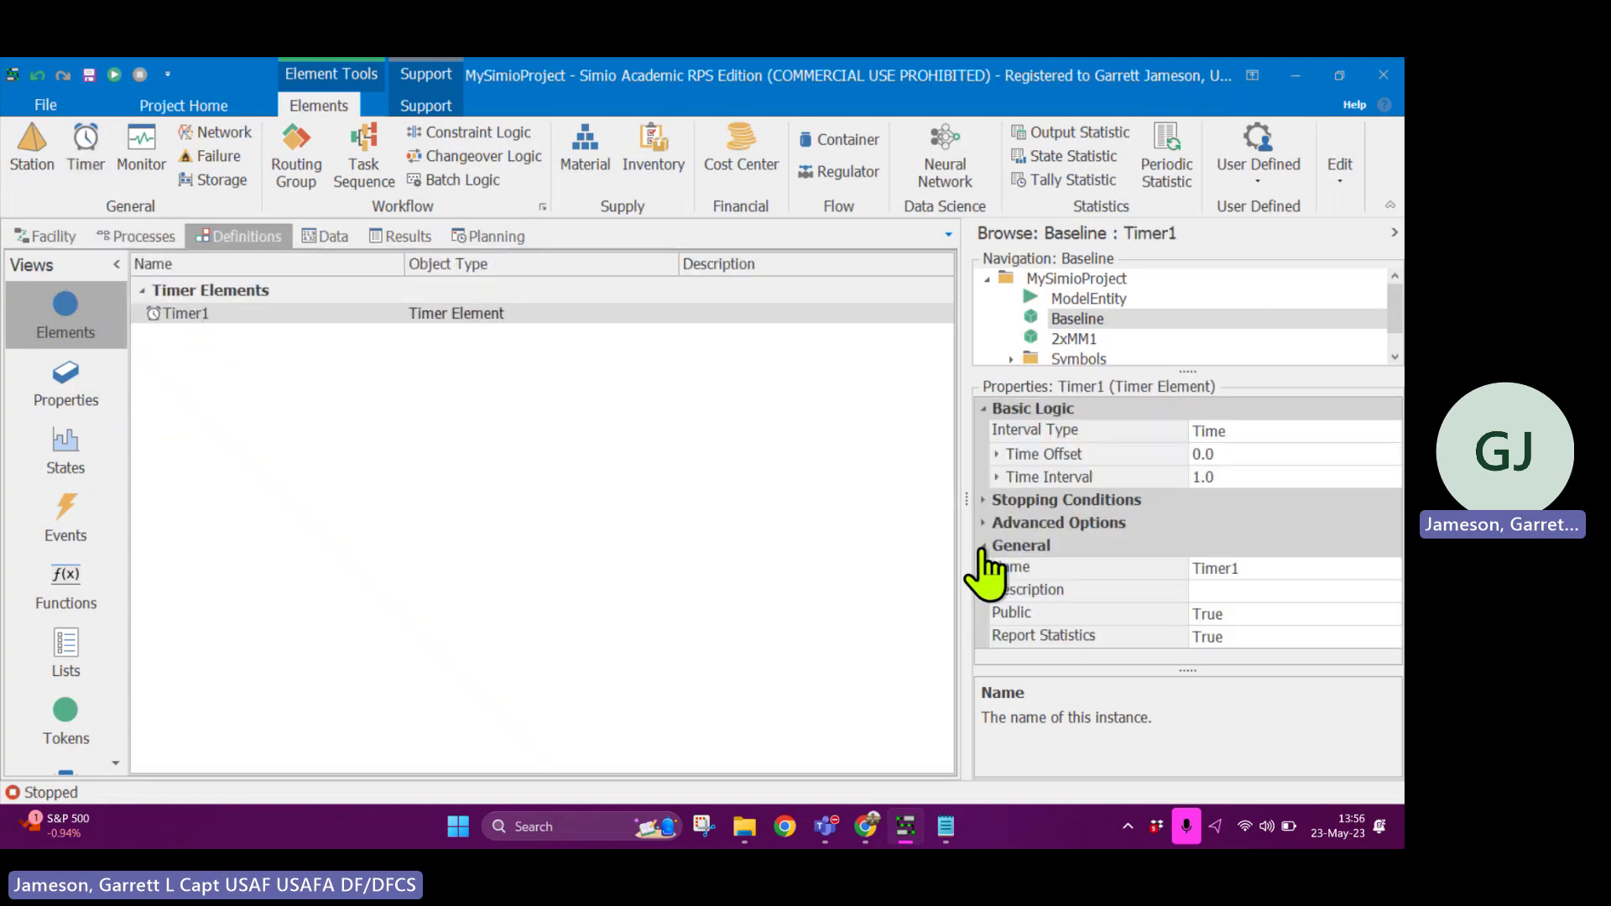
click(1281, 566)
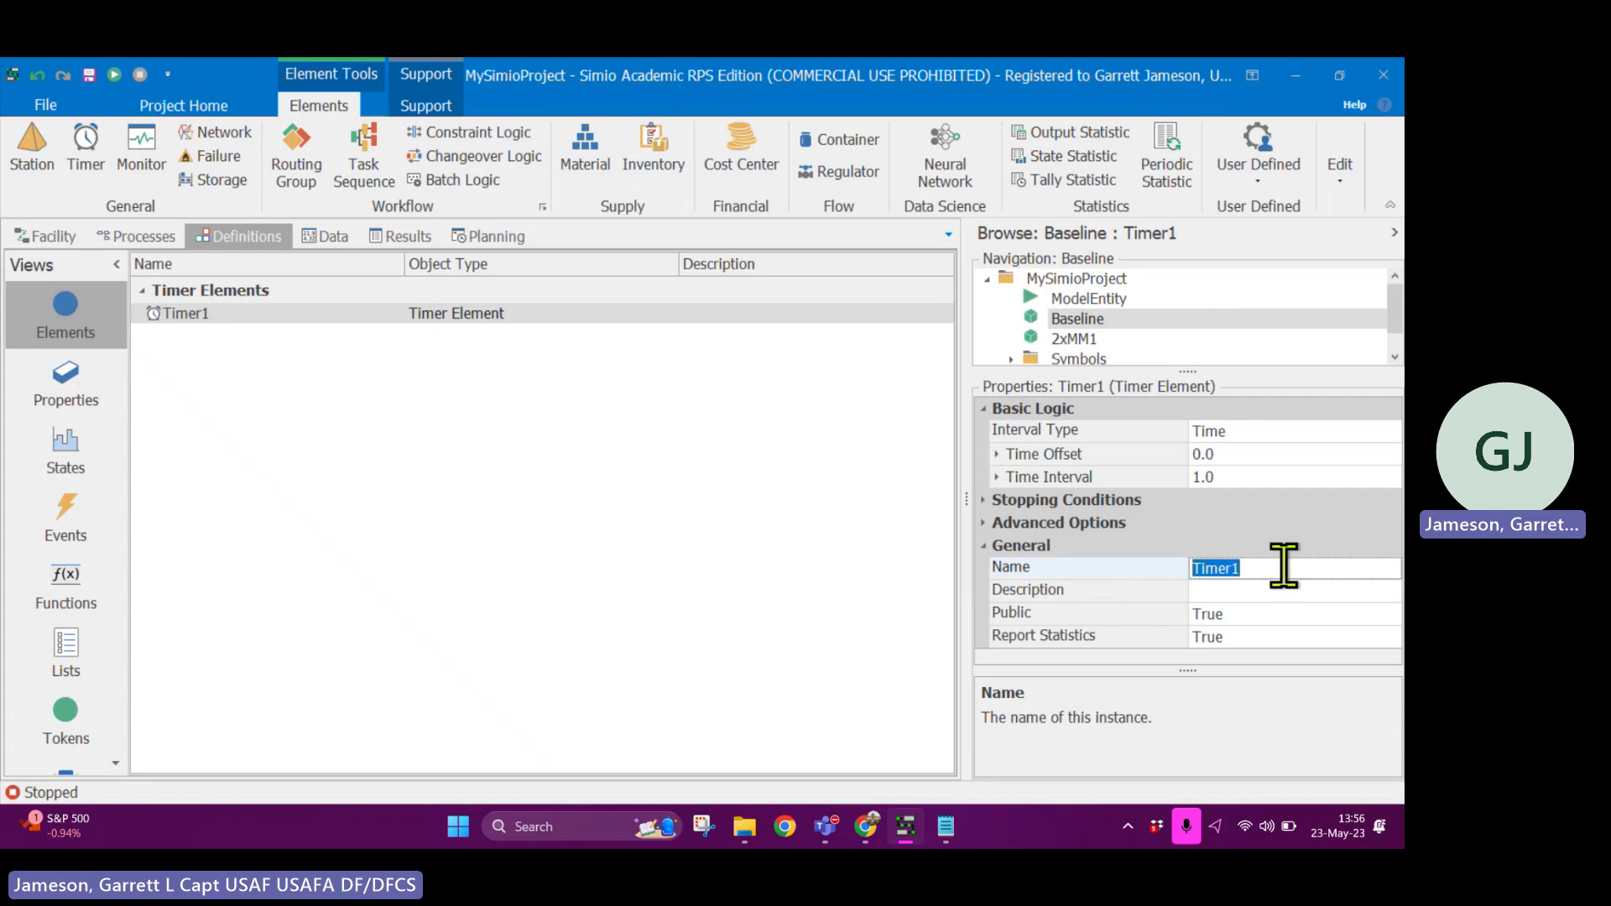
text(24Hours)
click(1283, 590)
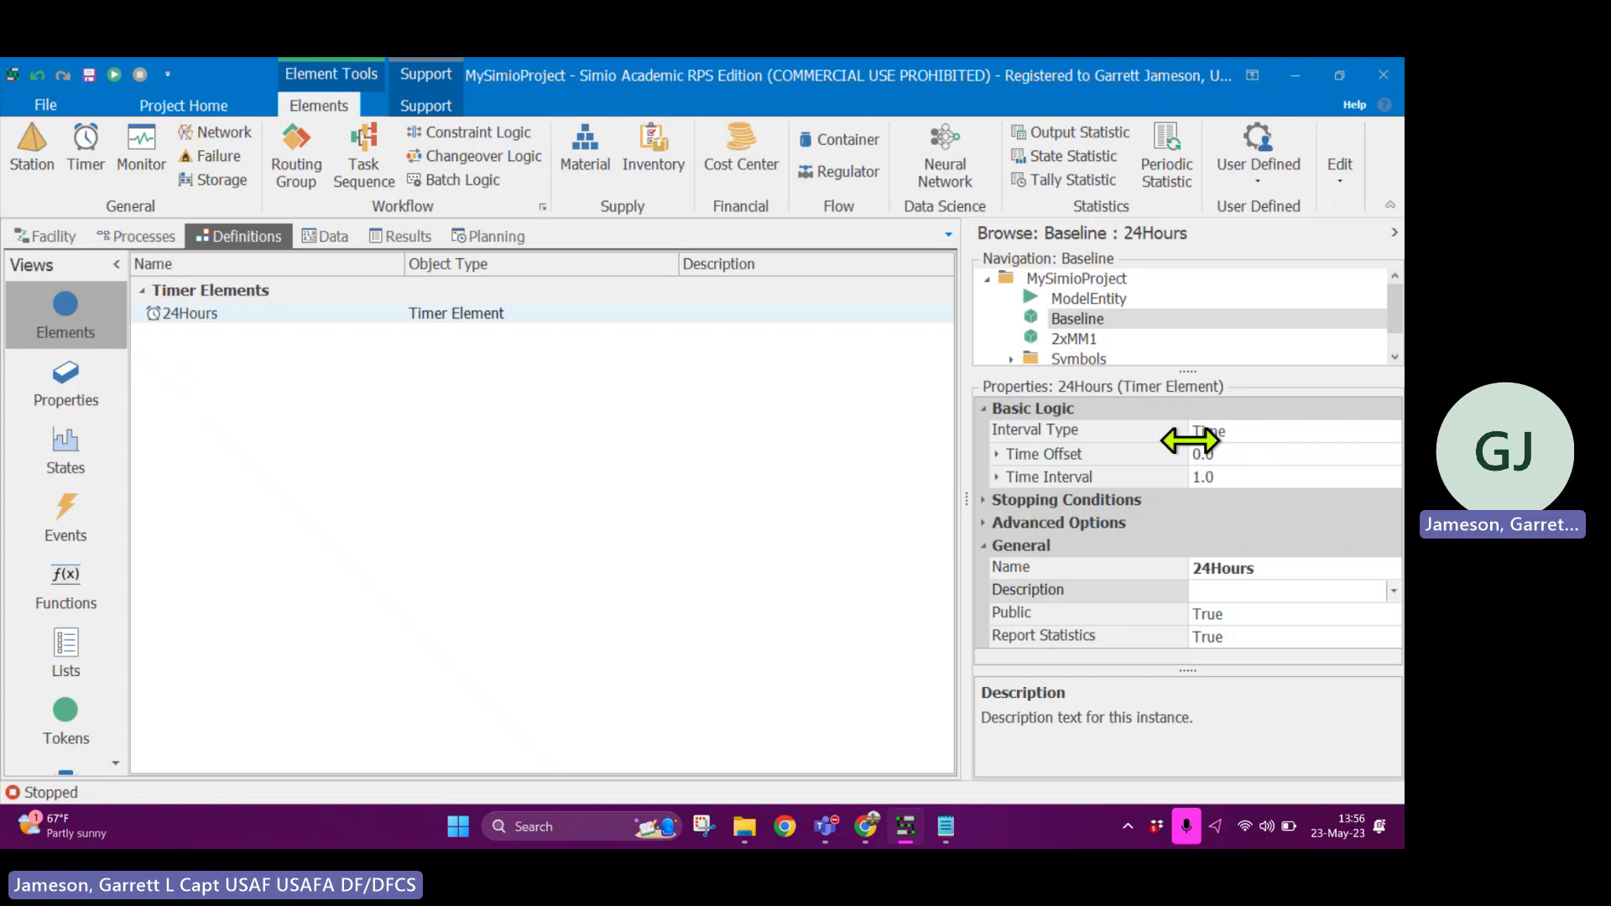
Set the 24Hours timer's Time Interval to 24 Hours, leaving Time Offset at 0.0 Hours.
click(998, 479)
click(1246, 481)
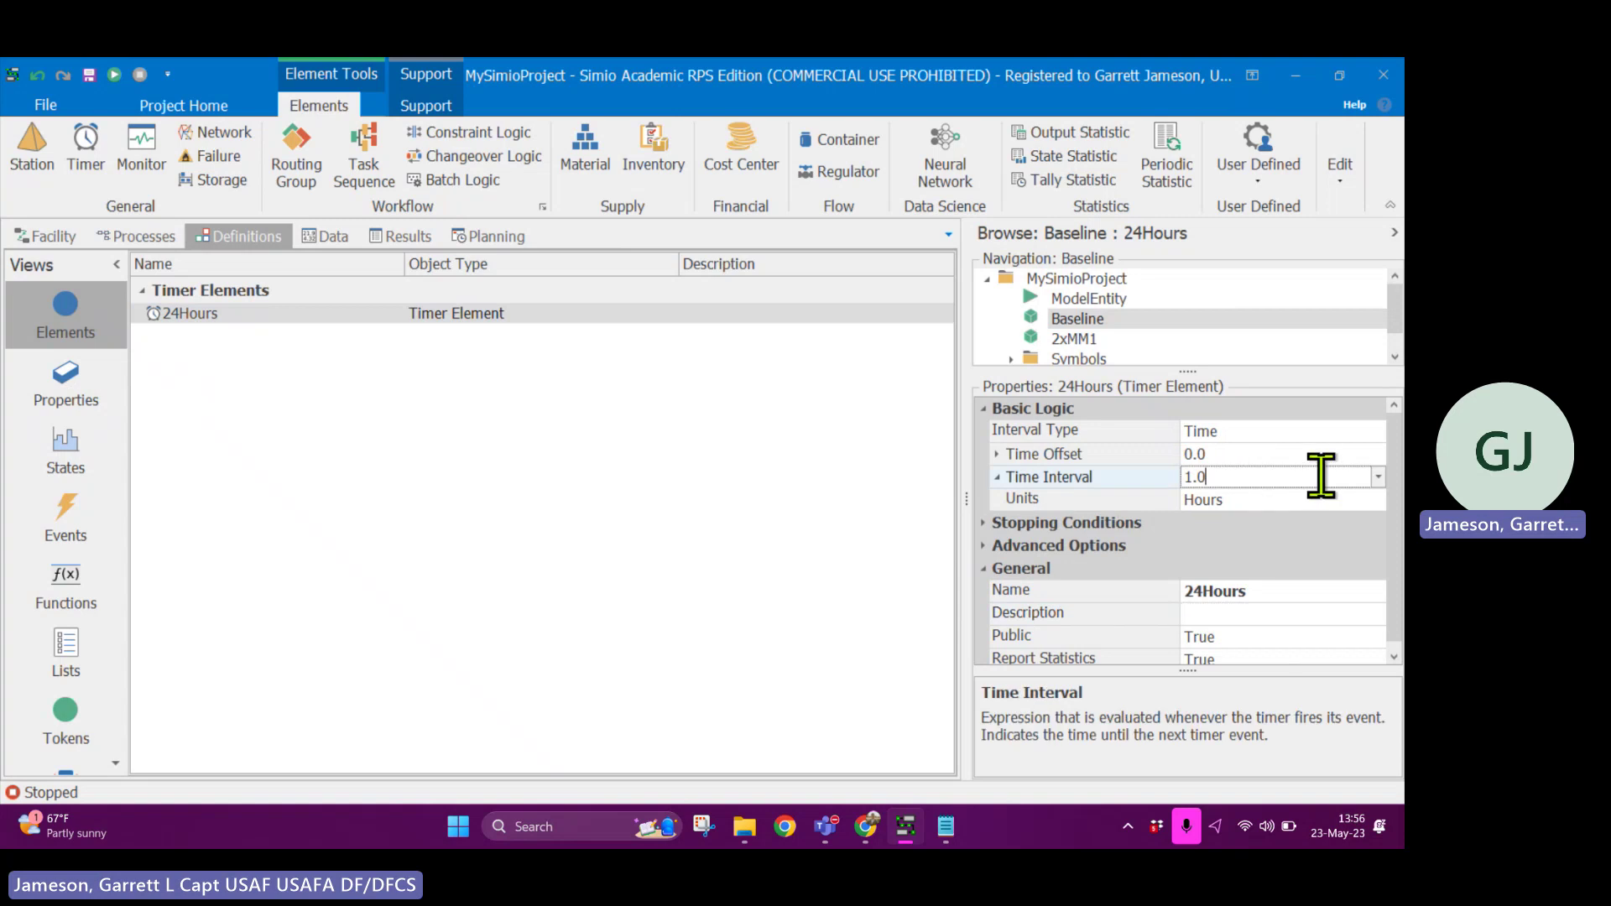
click(1374, 499)
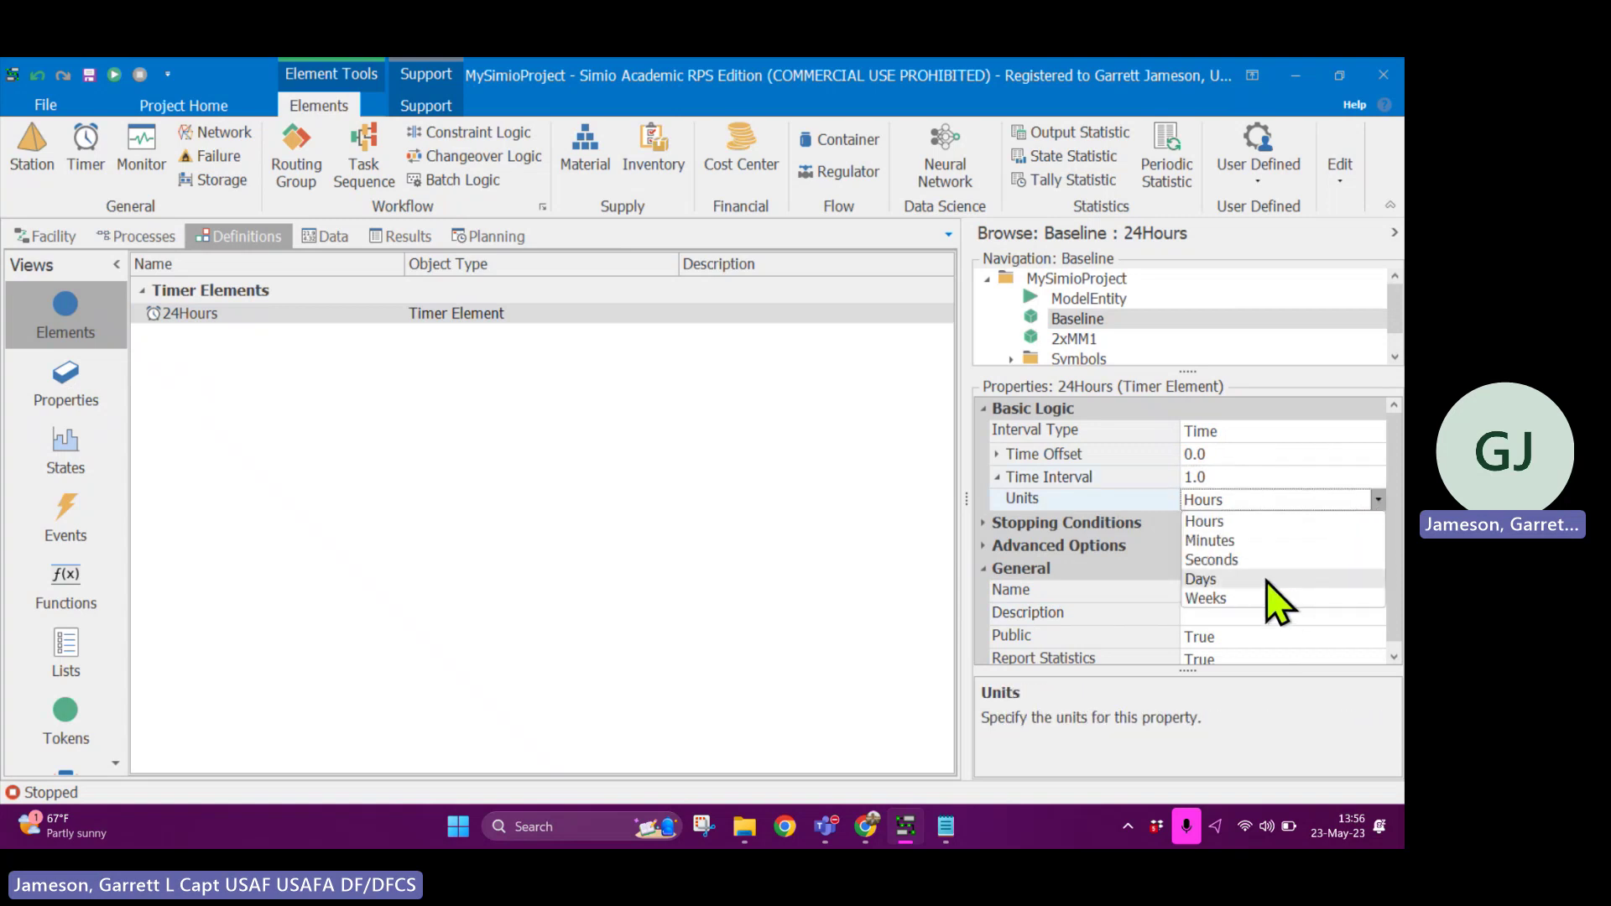
click(1266, 580)
click(1377, 500)
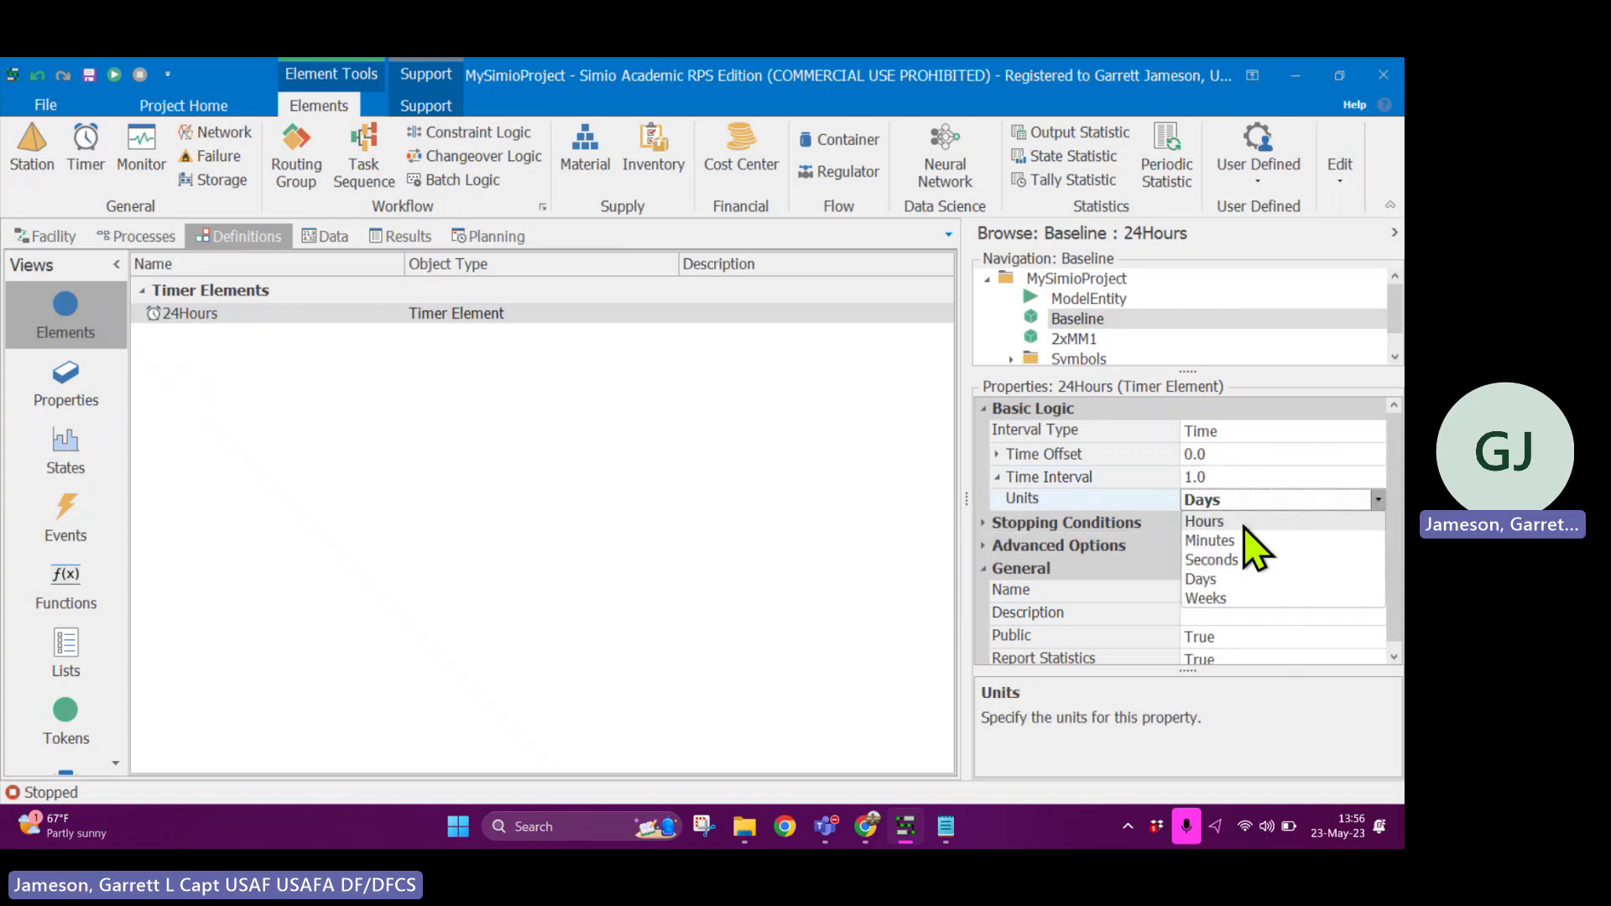
click(1208, 521)
click(1223, 476)
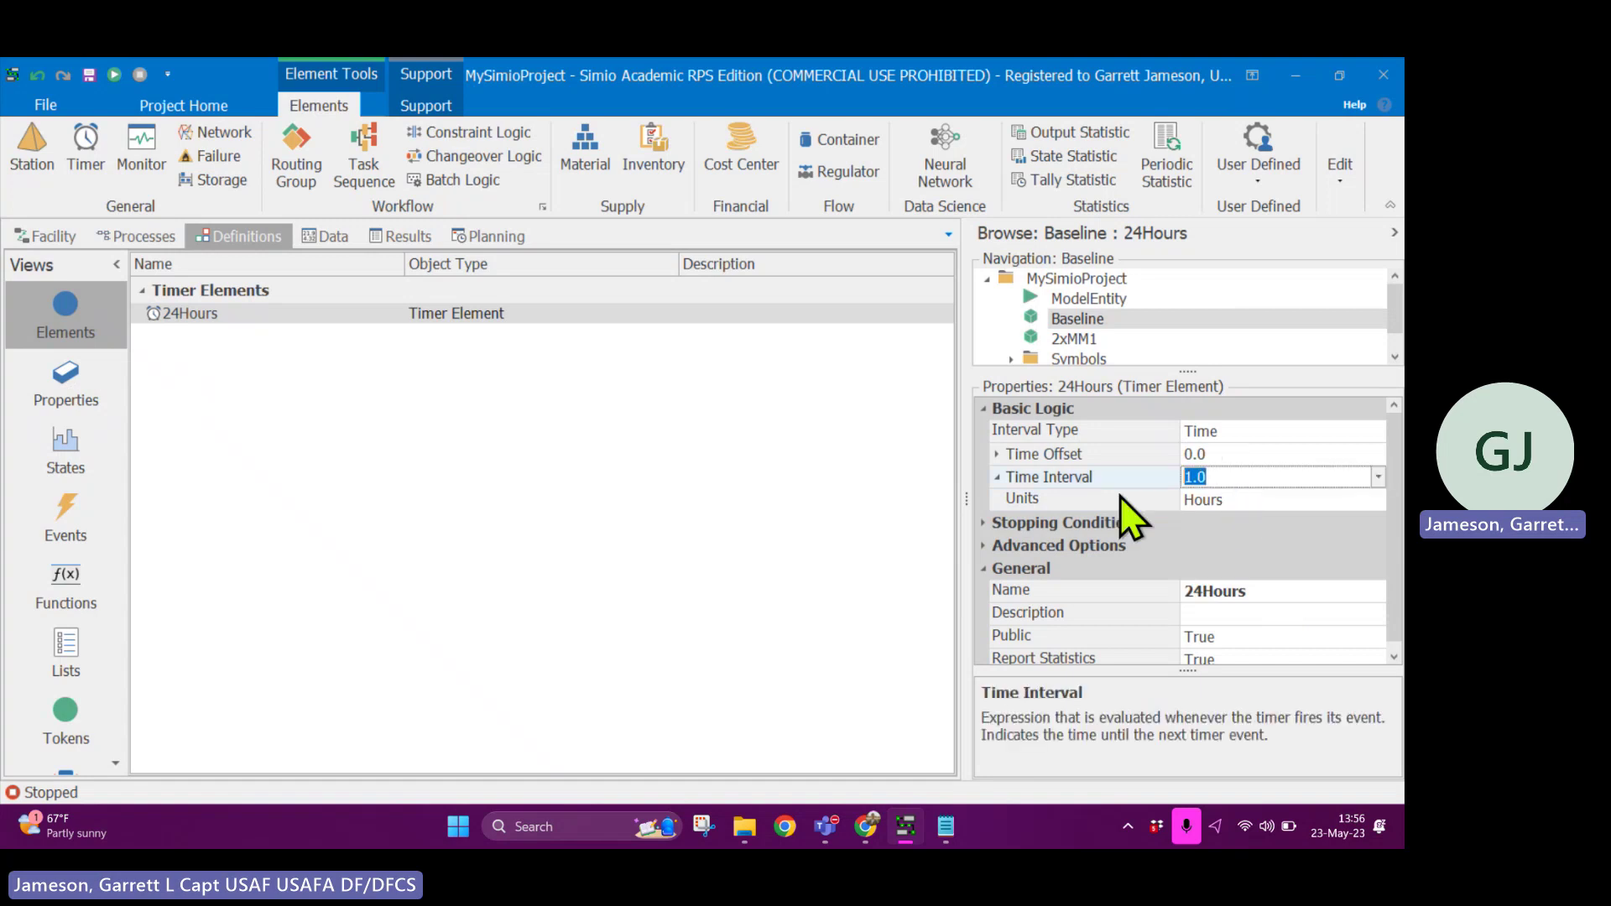
key(BackSpace)
text(24)
click(743, 446)
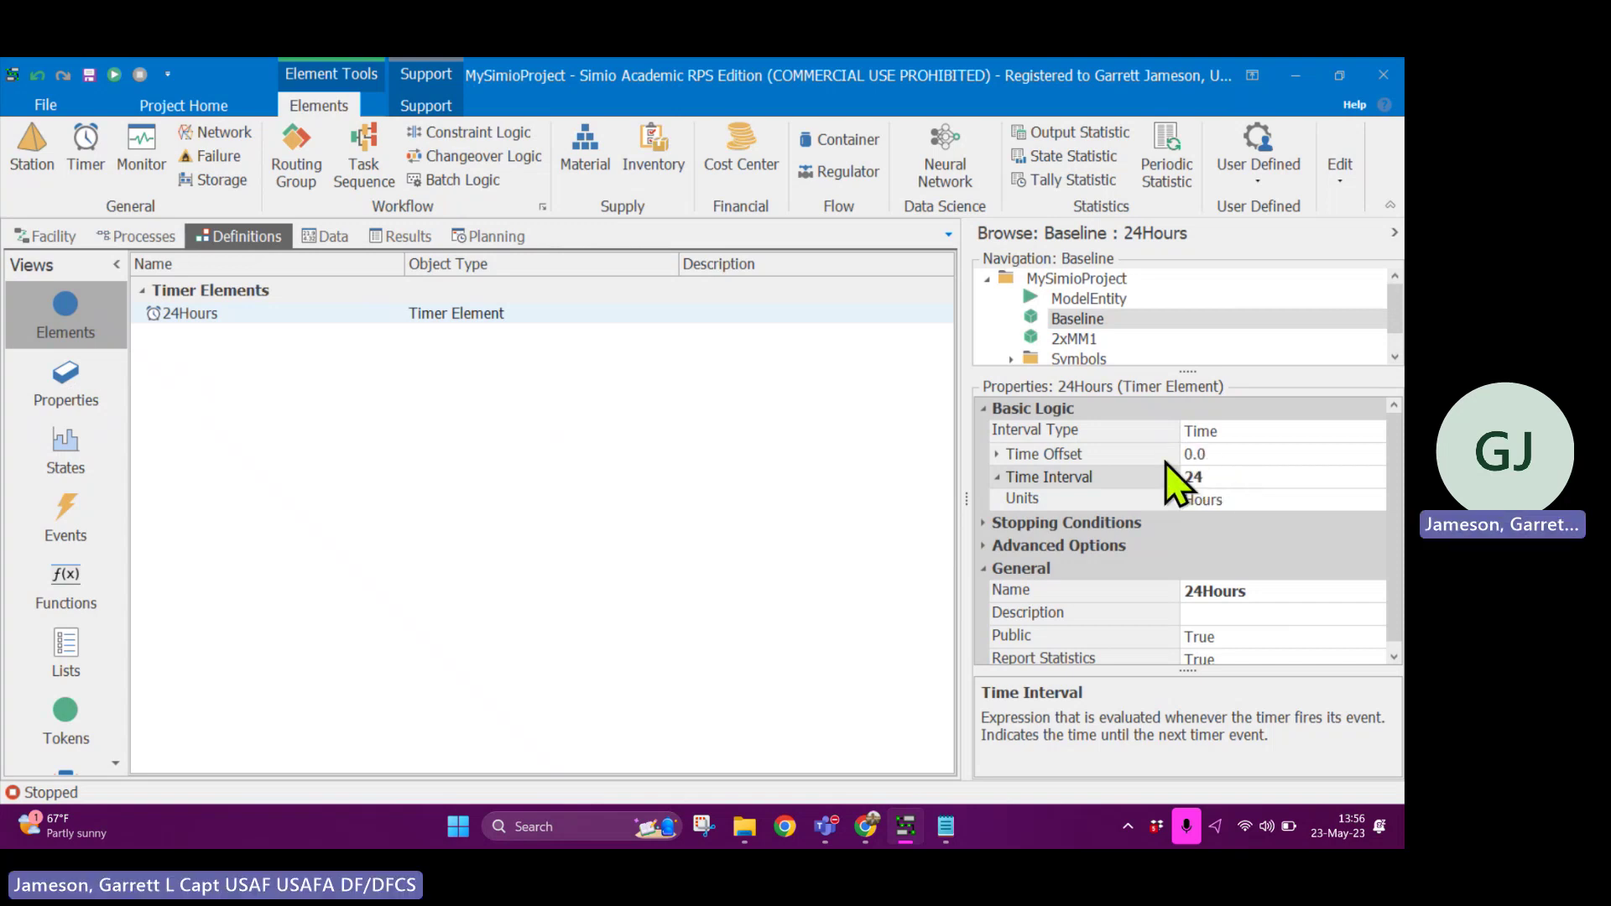
click(996, 456)
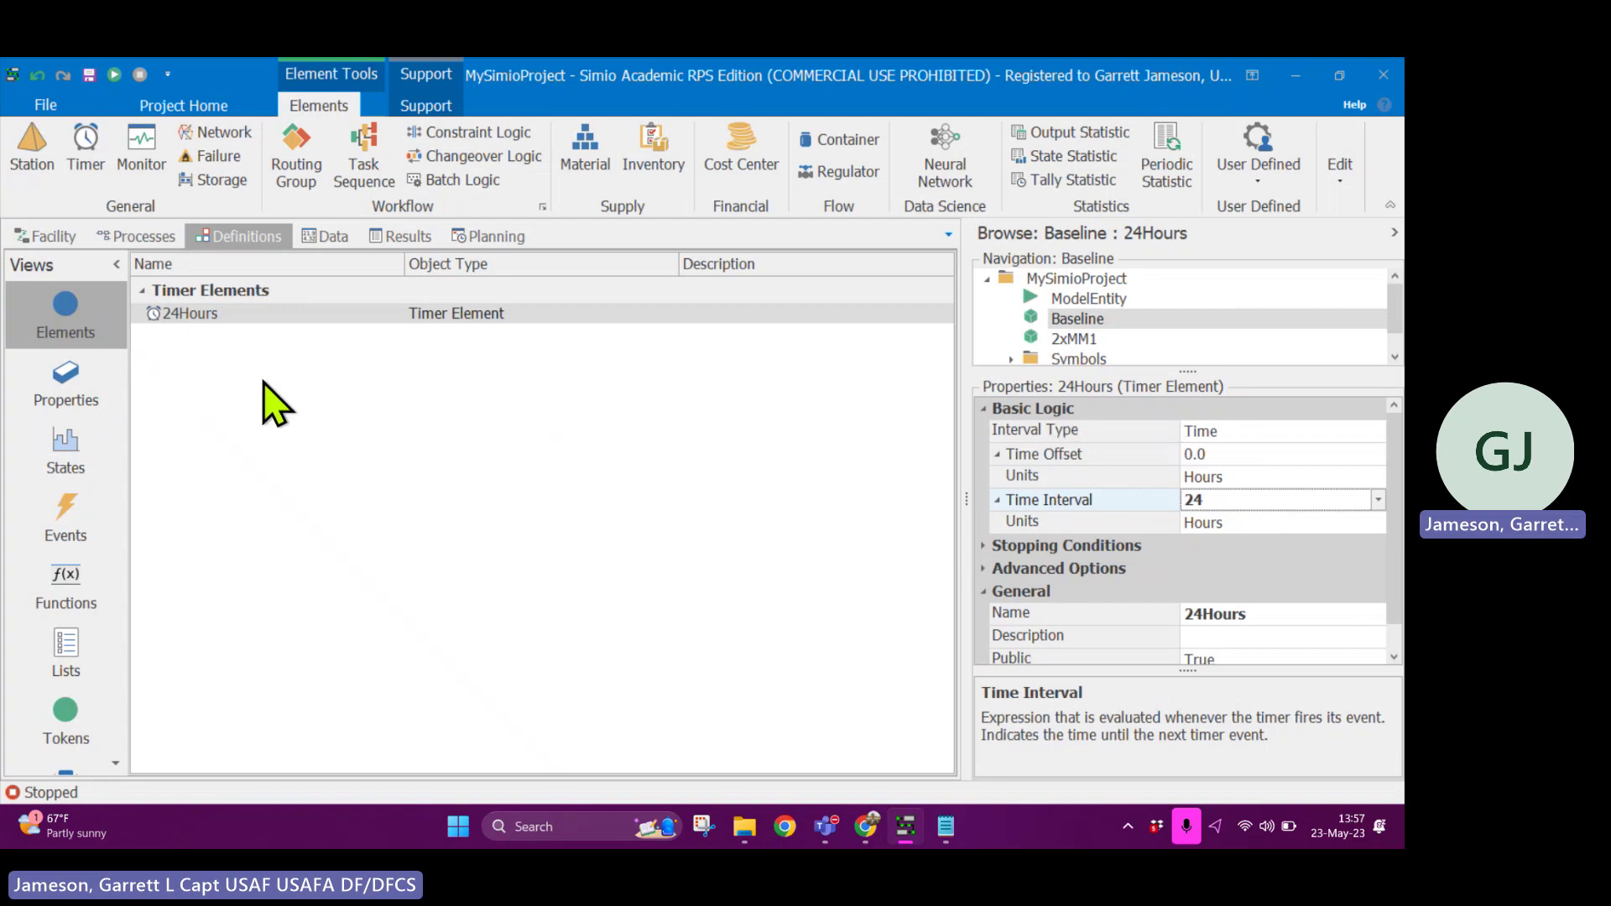
Choose 24Hours.Event as DailyProcess's Triggering Event Name.
click(142, 238)
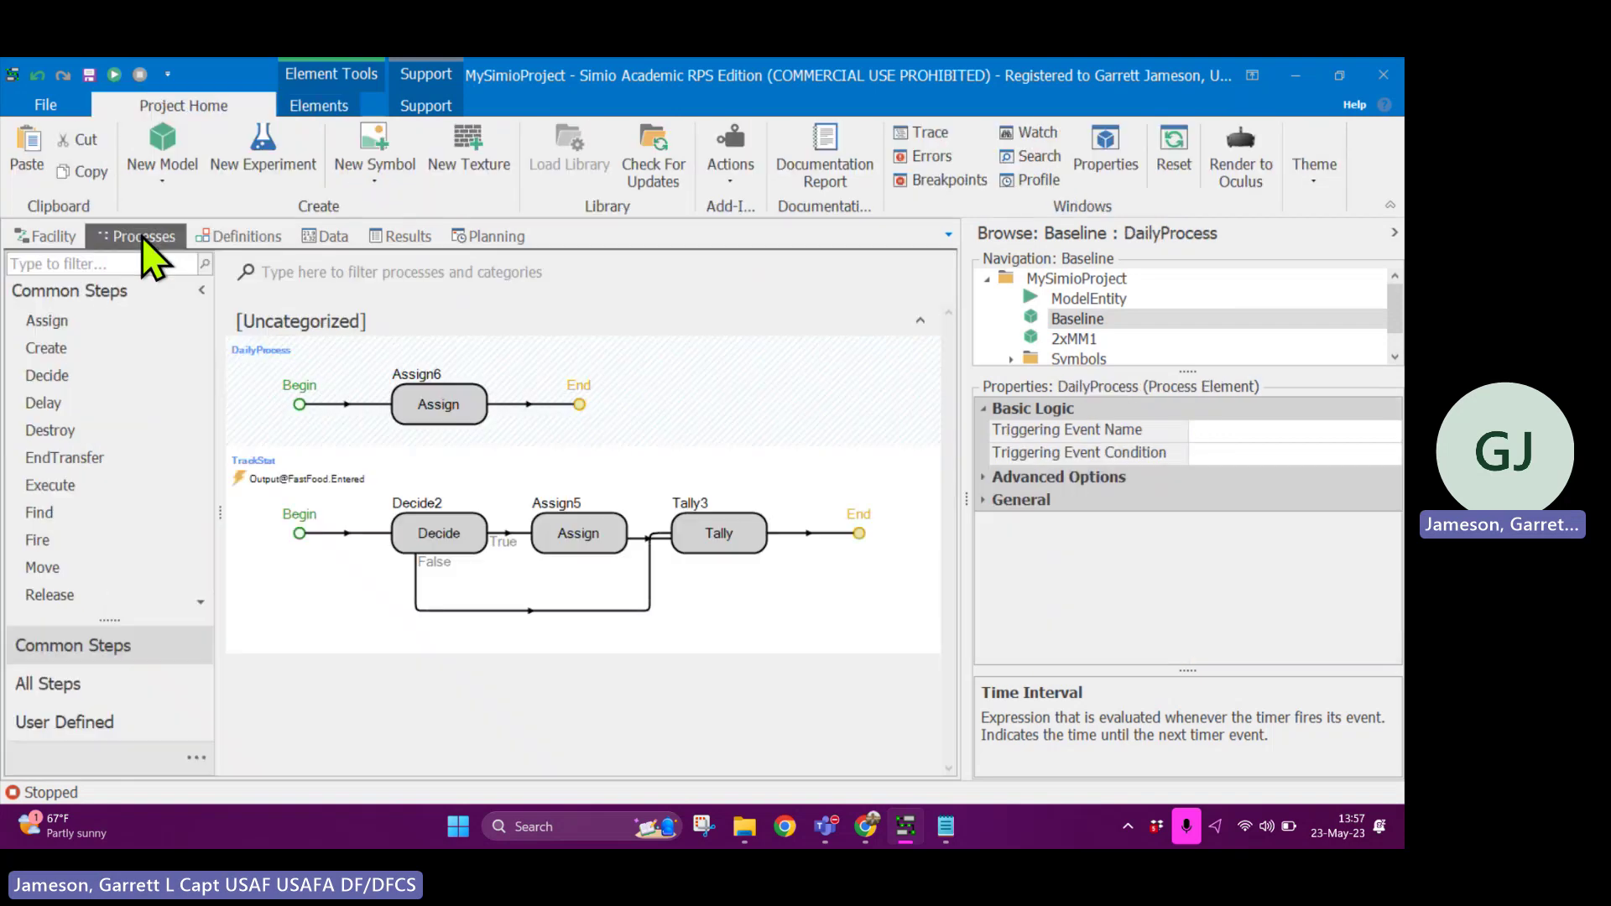
click(1295, 429)
click(1393, 433)
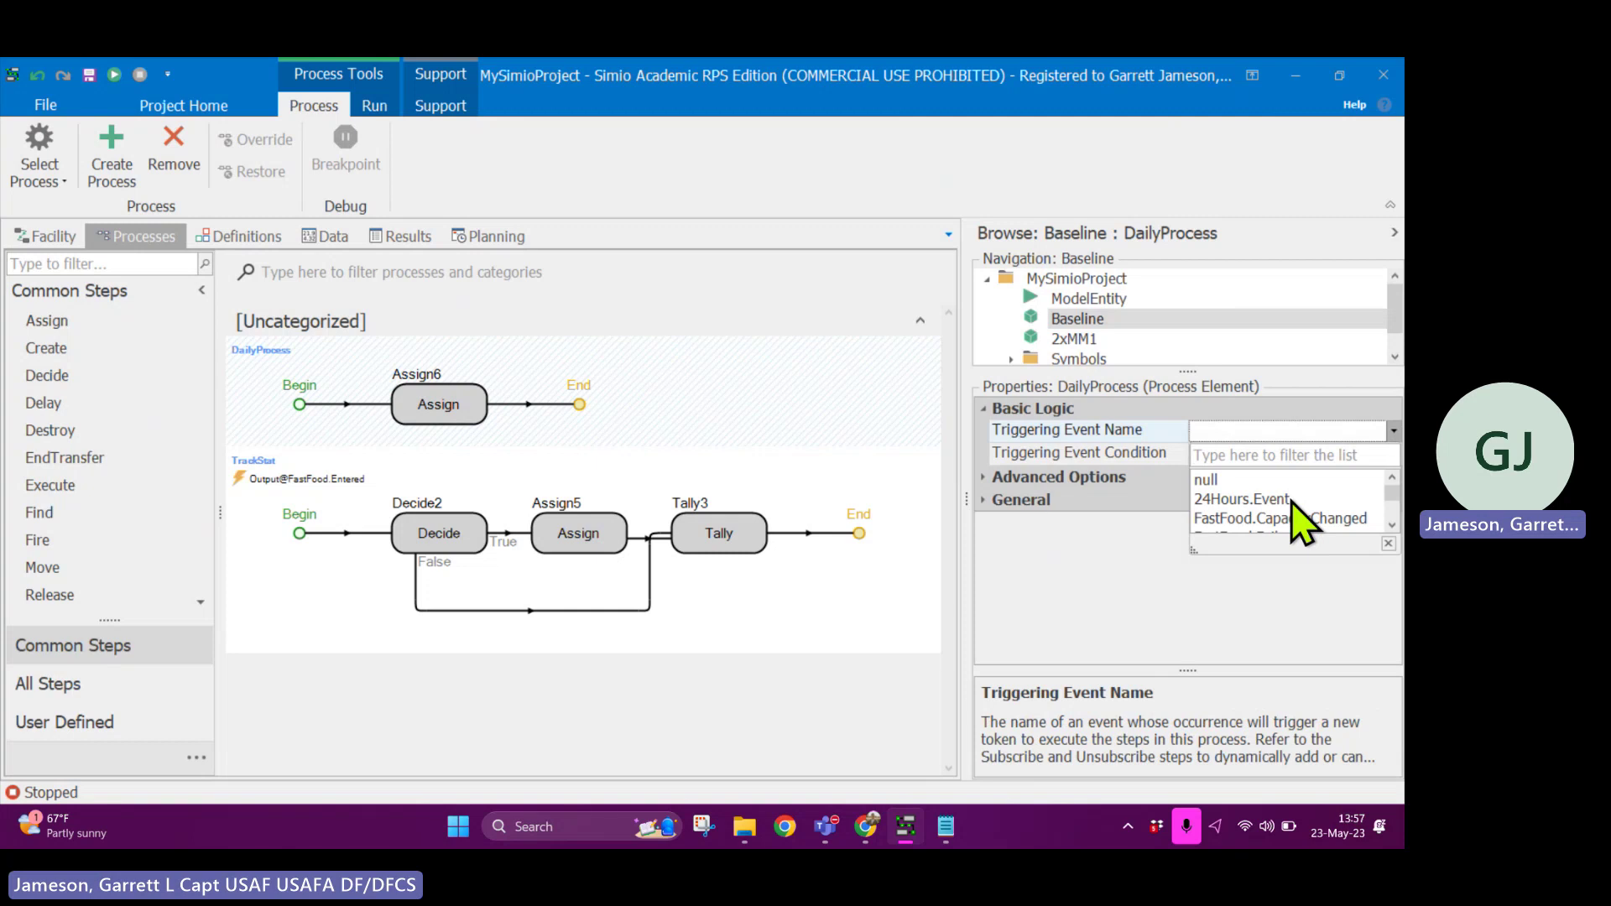
click(1292, 500)
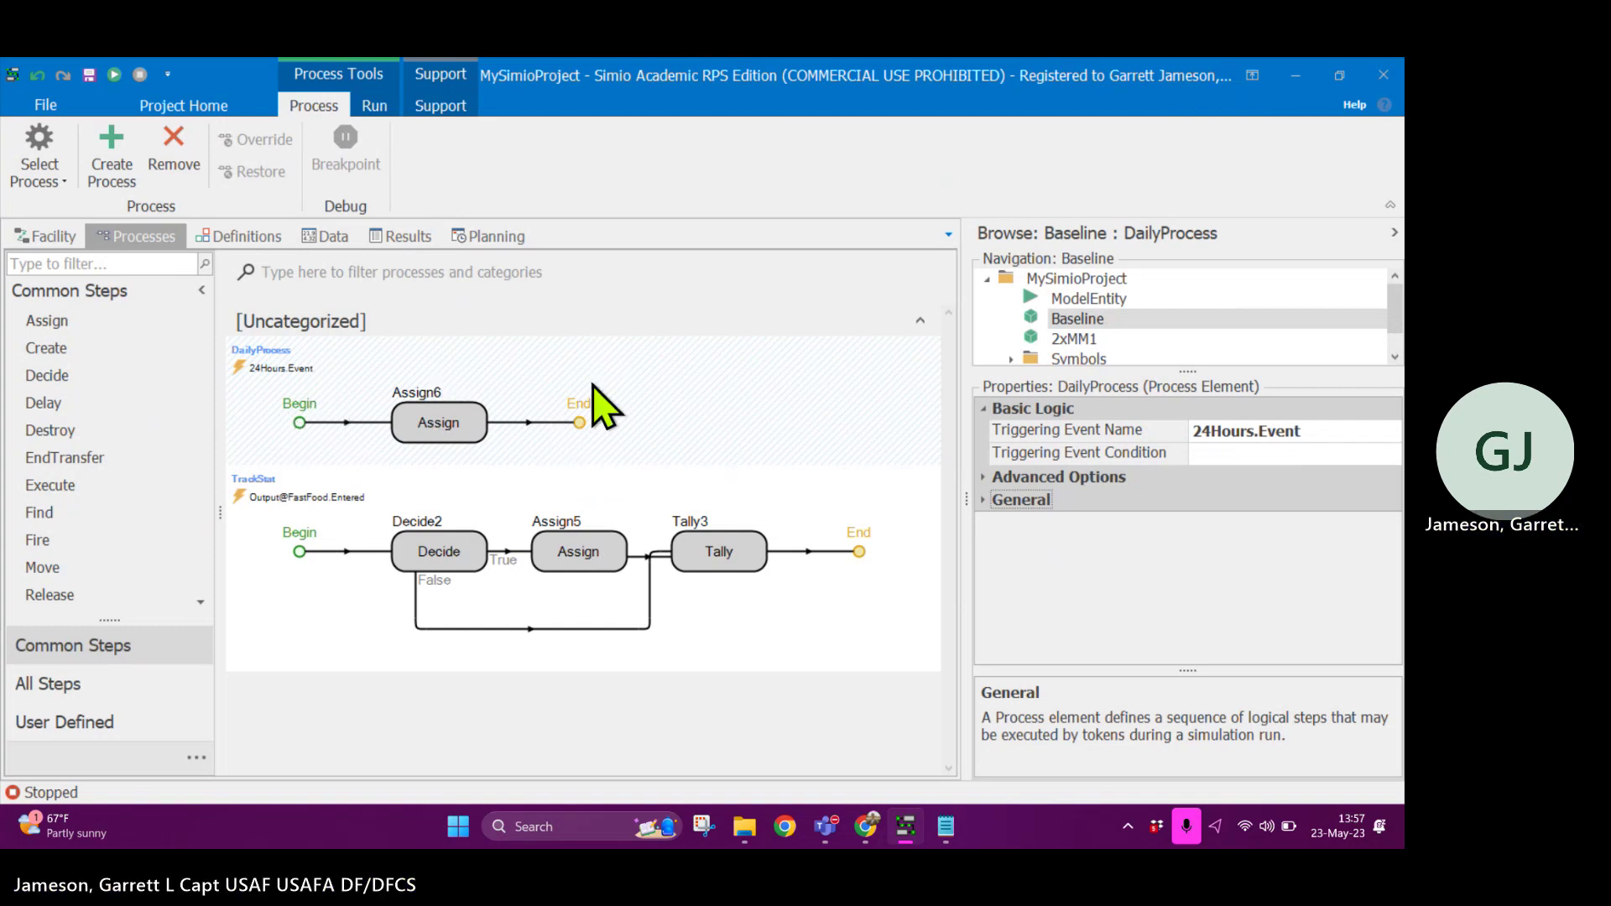
Add another timer, Timer1, with a Time Offset of 12 Hours.
click(218, 239)
click(87, 163)
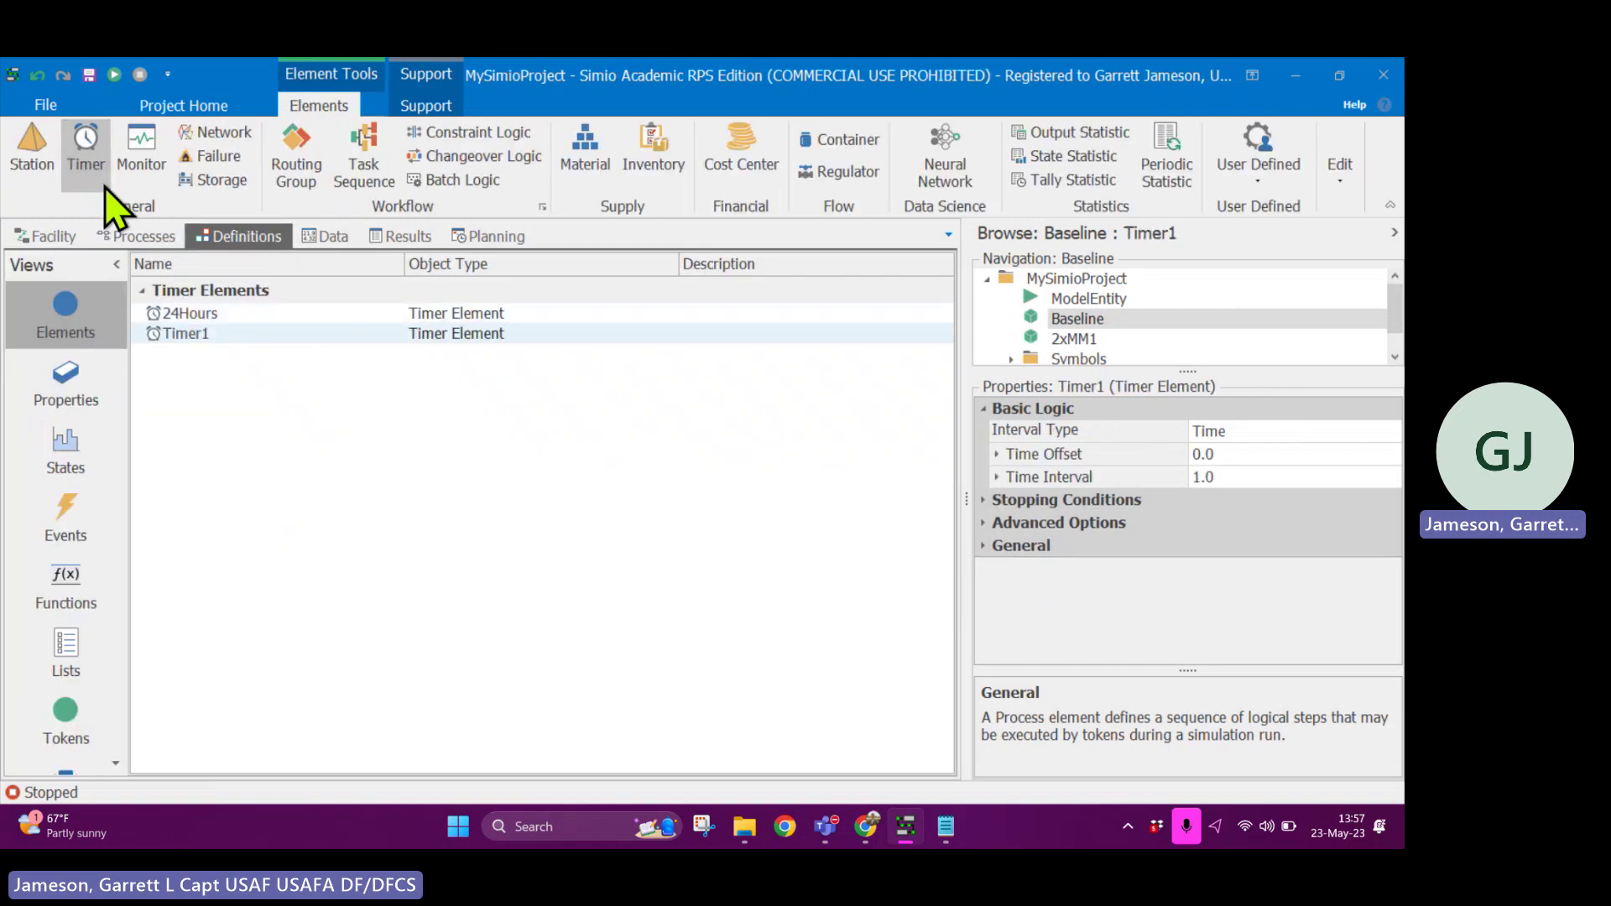
click(1245, 454)
click(998, 456)
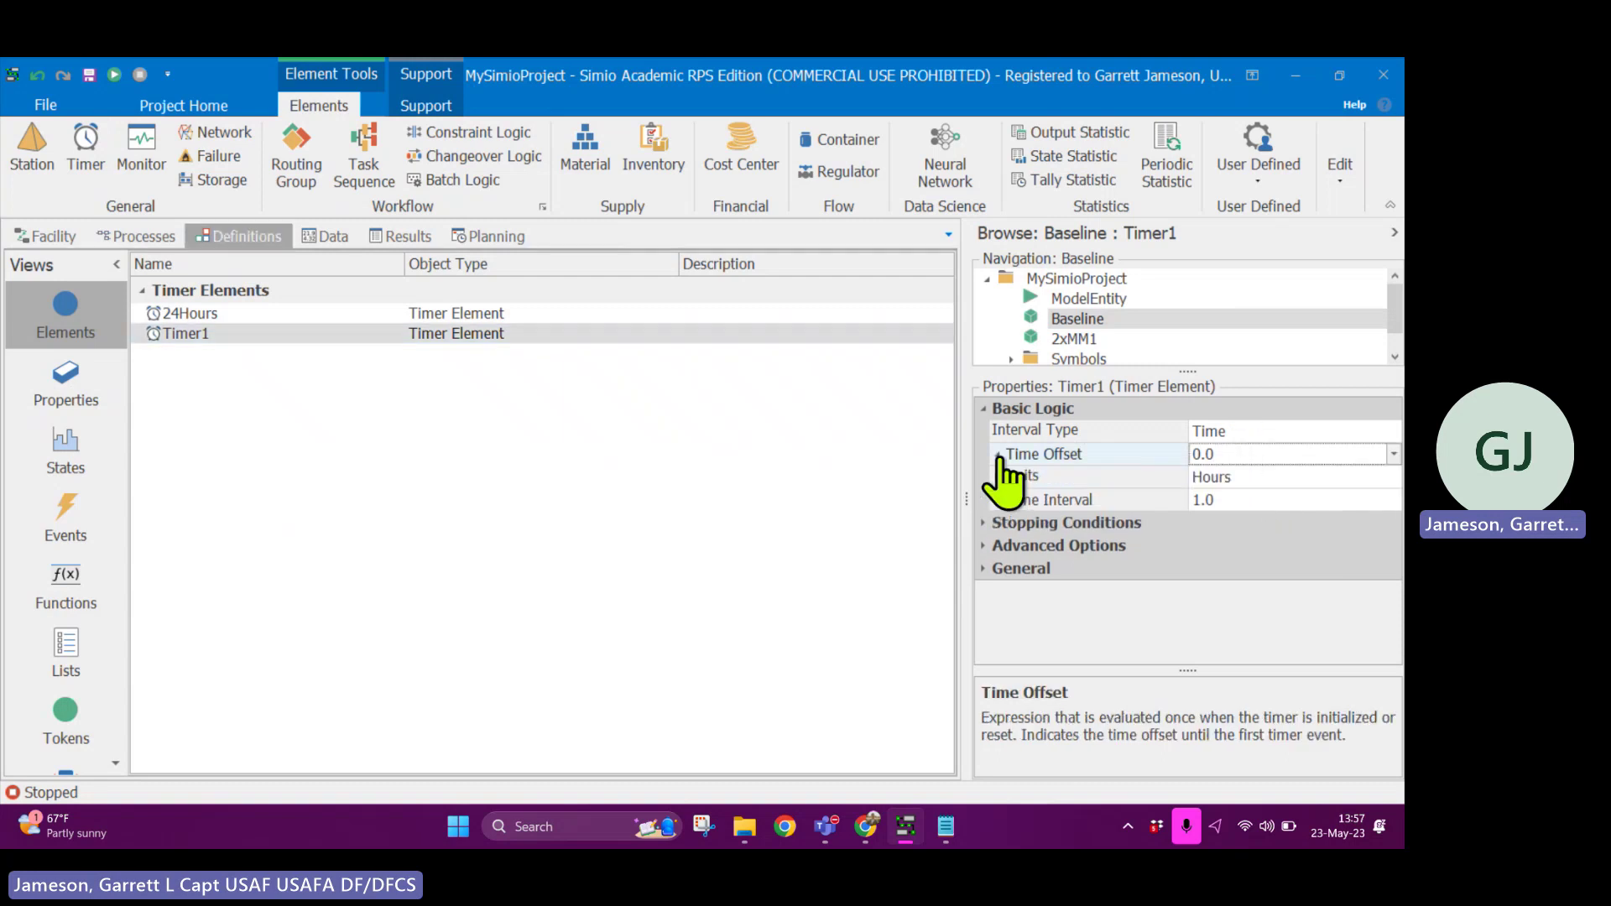
double_click(1230, 453)
text(12)
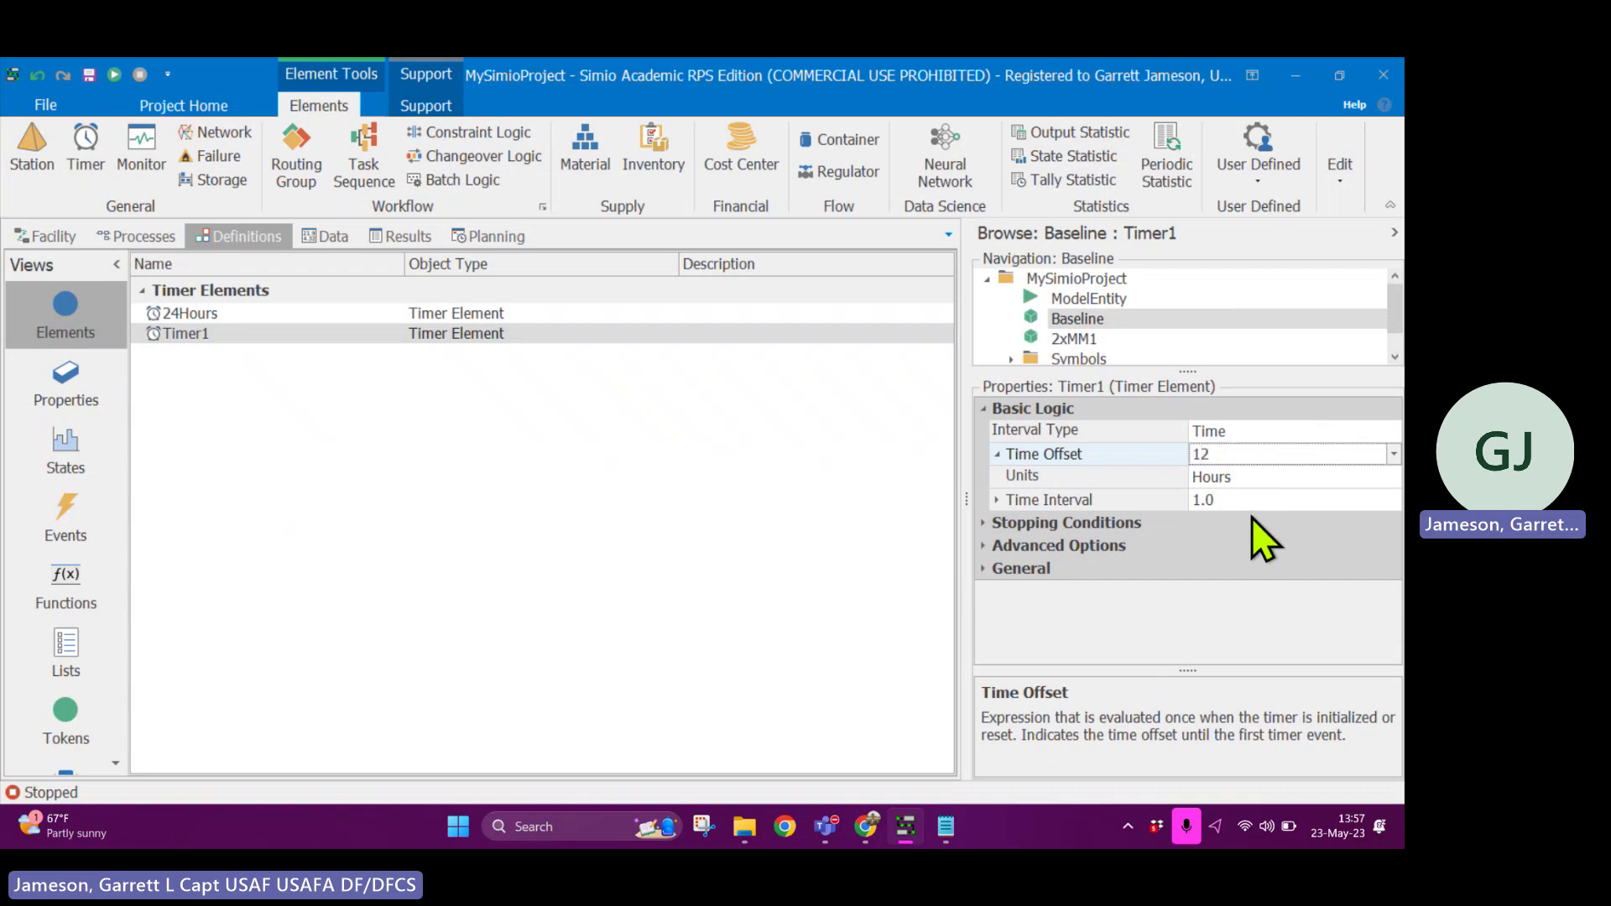
key(Return)
Set Timer1's Time Interval to 7 Days.
click(1251, 500)
click(997, 500)
drag(1250, 499, 1162, 501)
text(6)
key(Return)
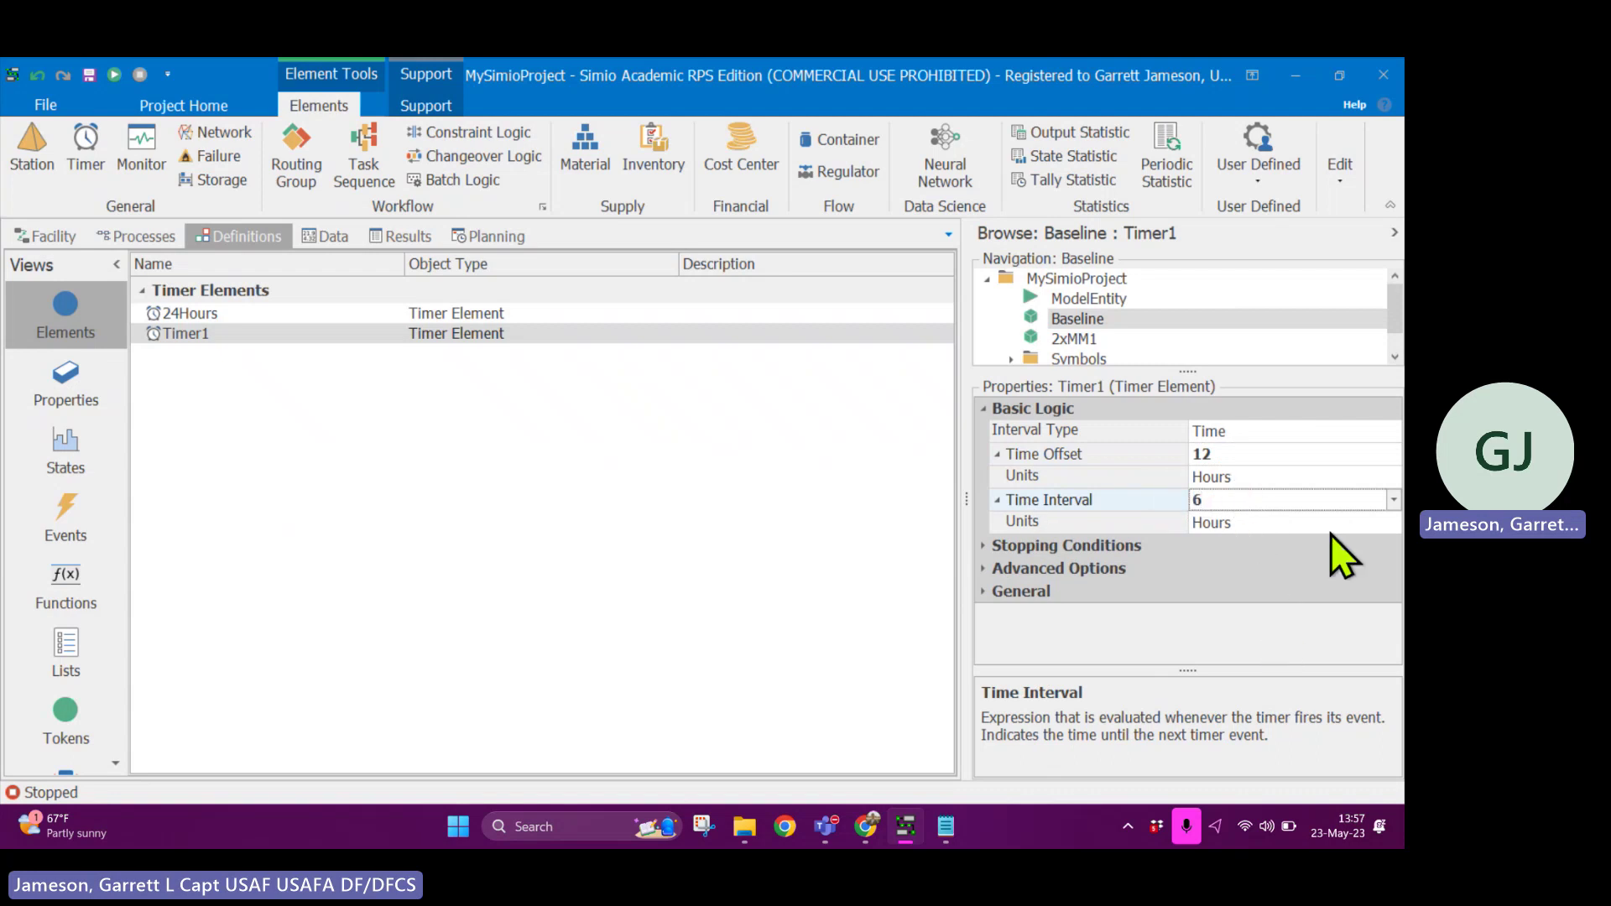
click(1393, 522)
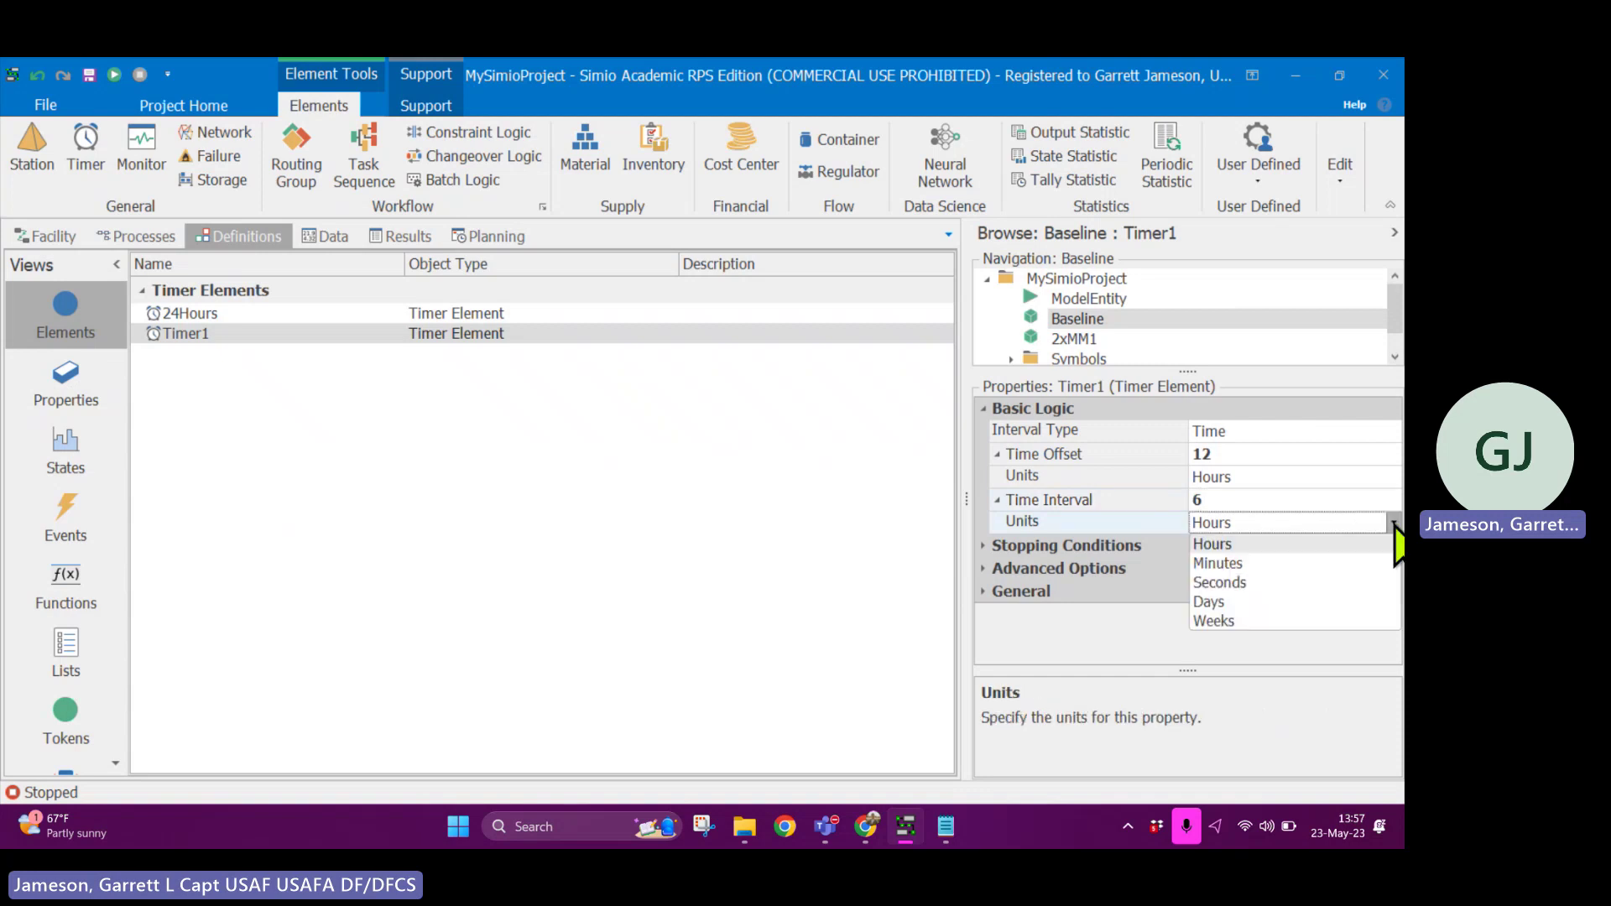
click(1258, 601)
click(1167, 498)
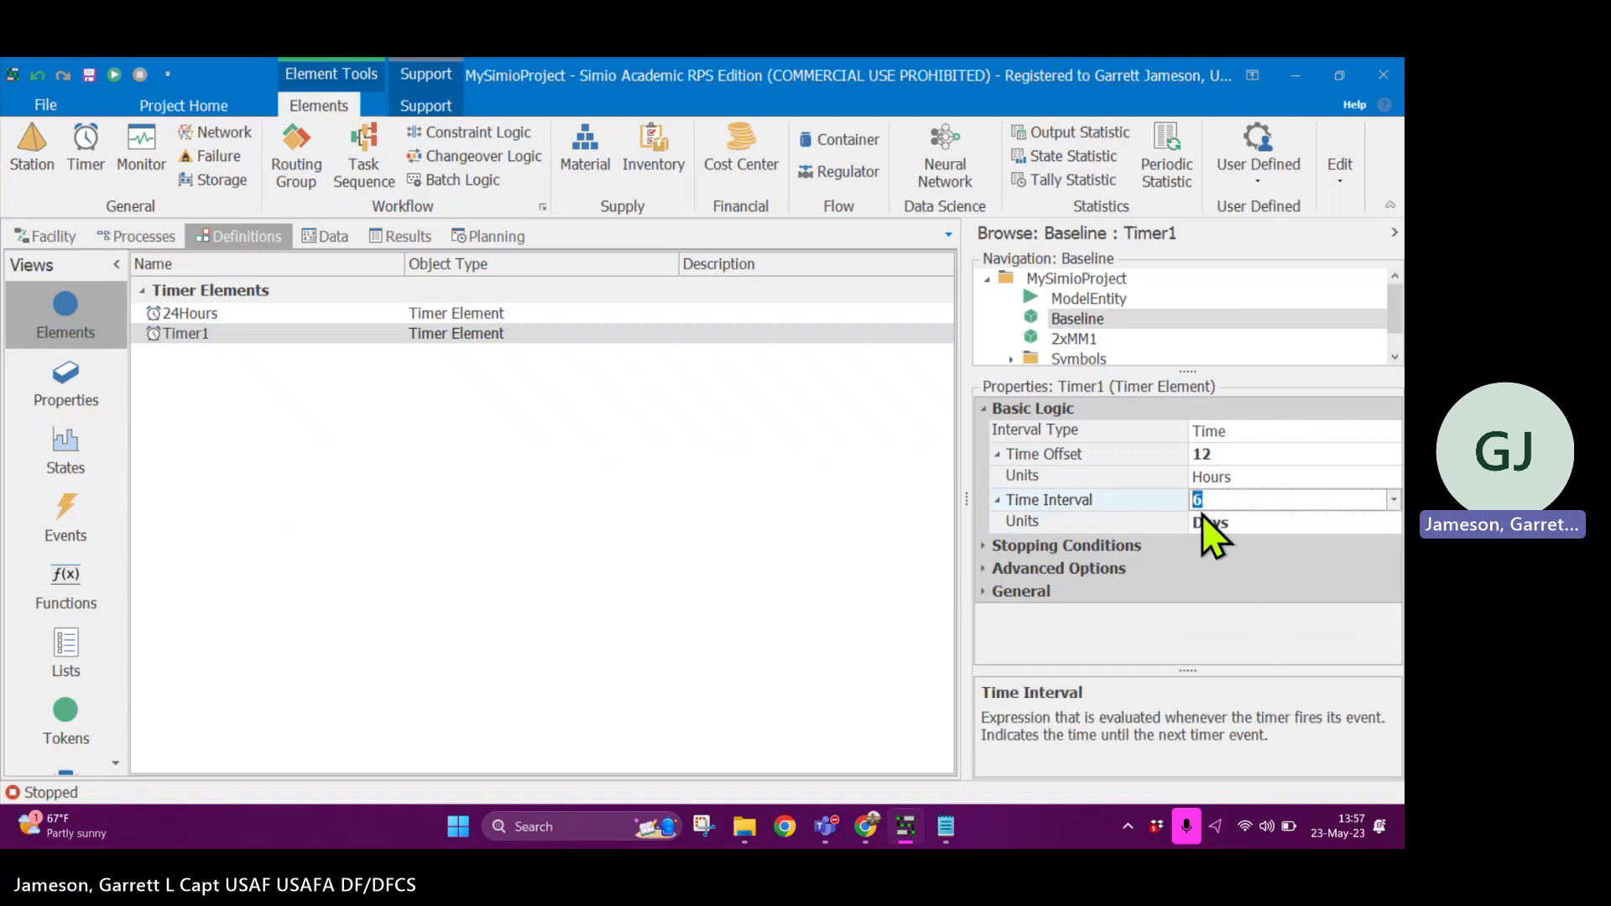
text(7)
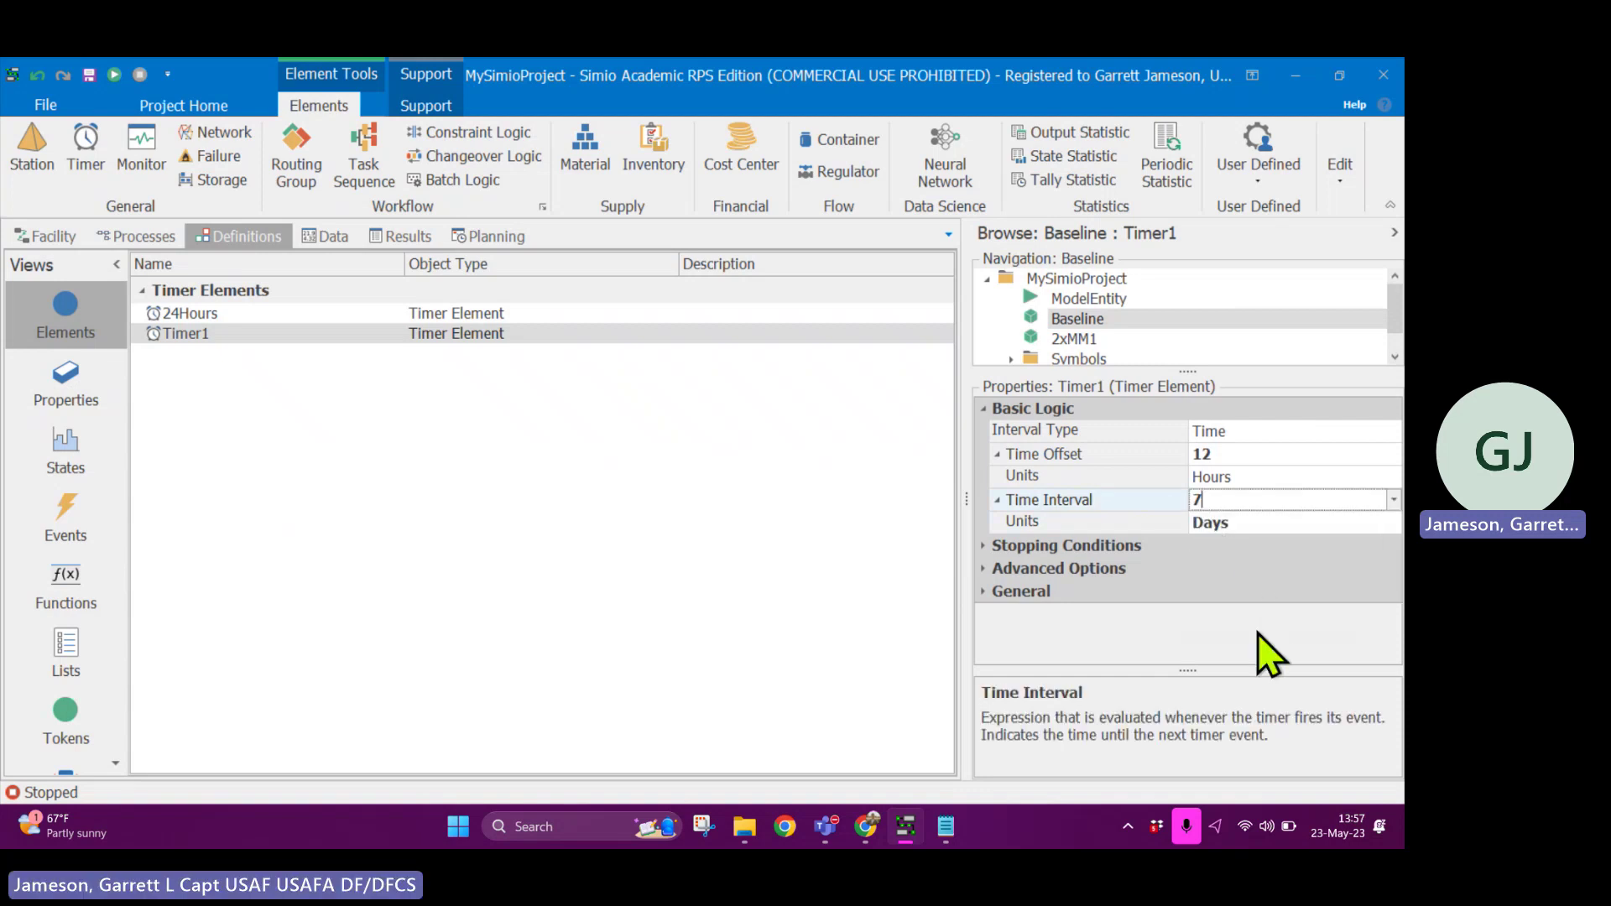
click(1238, 455)
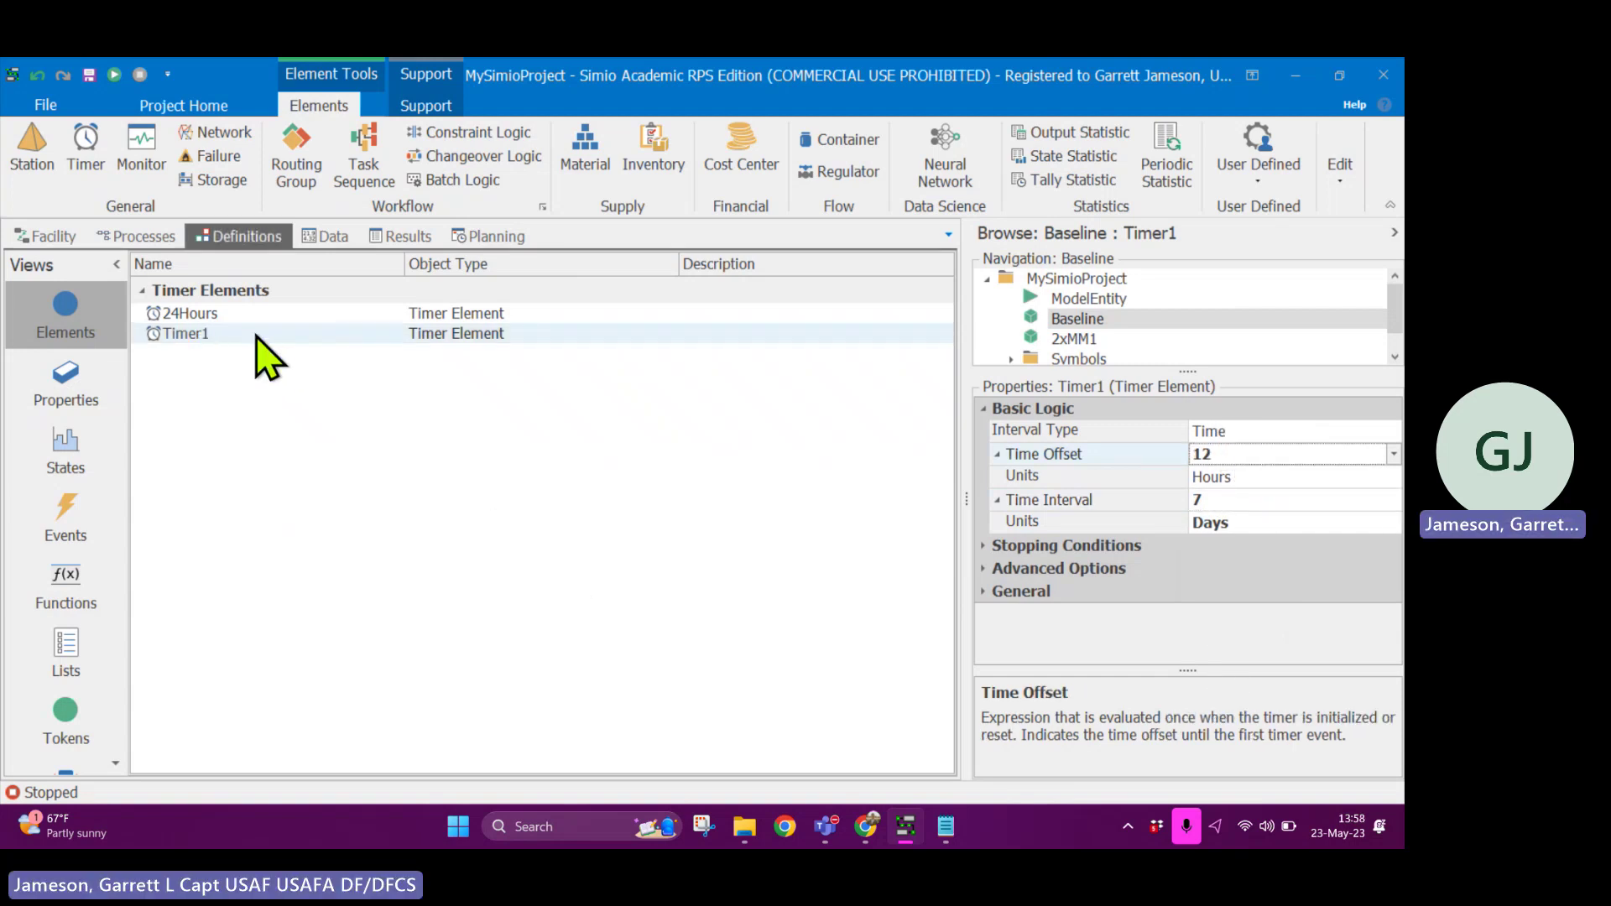
click(141, 237)
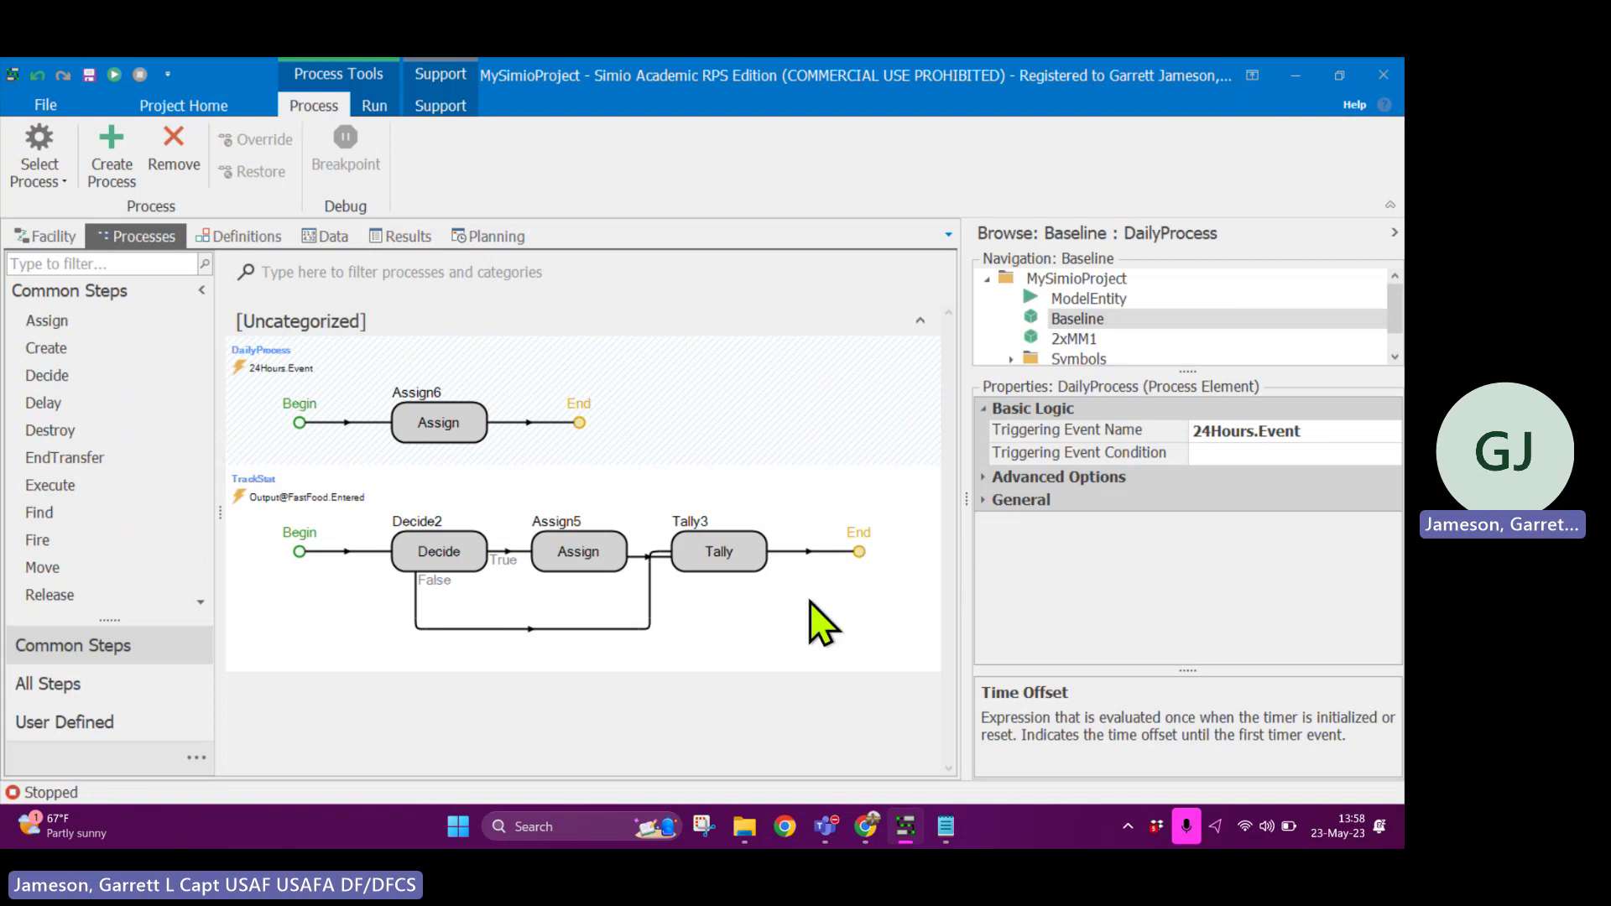
Set CustomerSource's Creating Entities add-on trigger to DailyProcess.
click(780, 505)
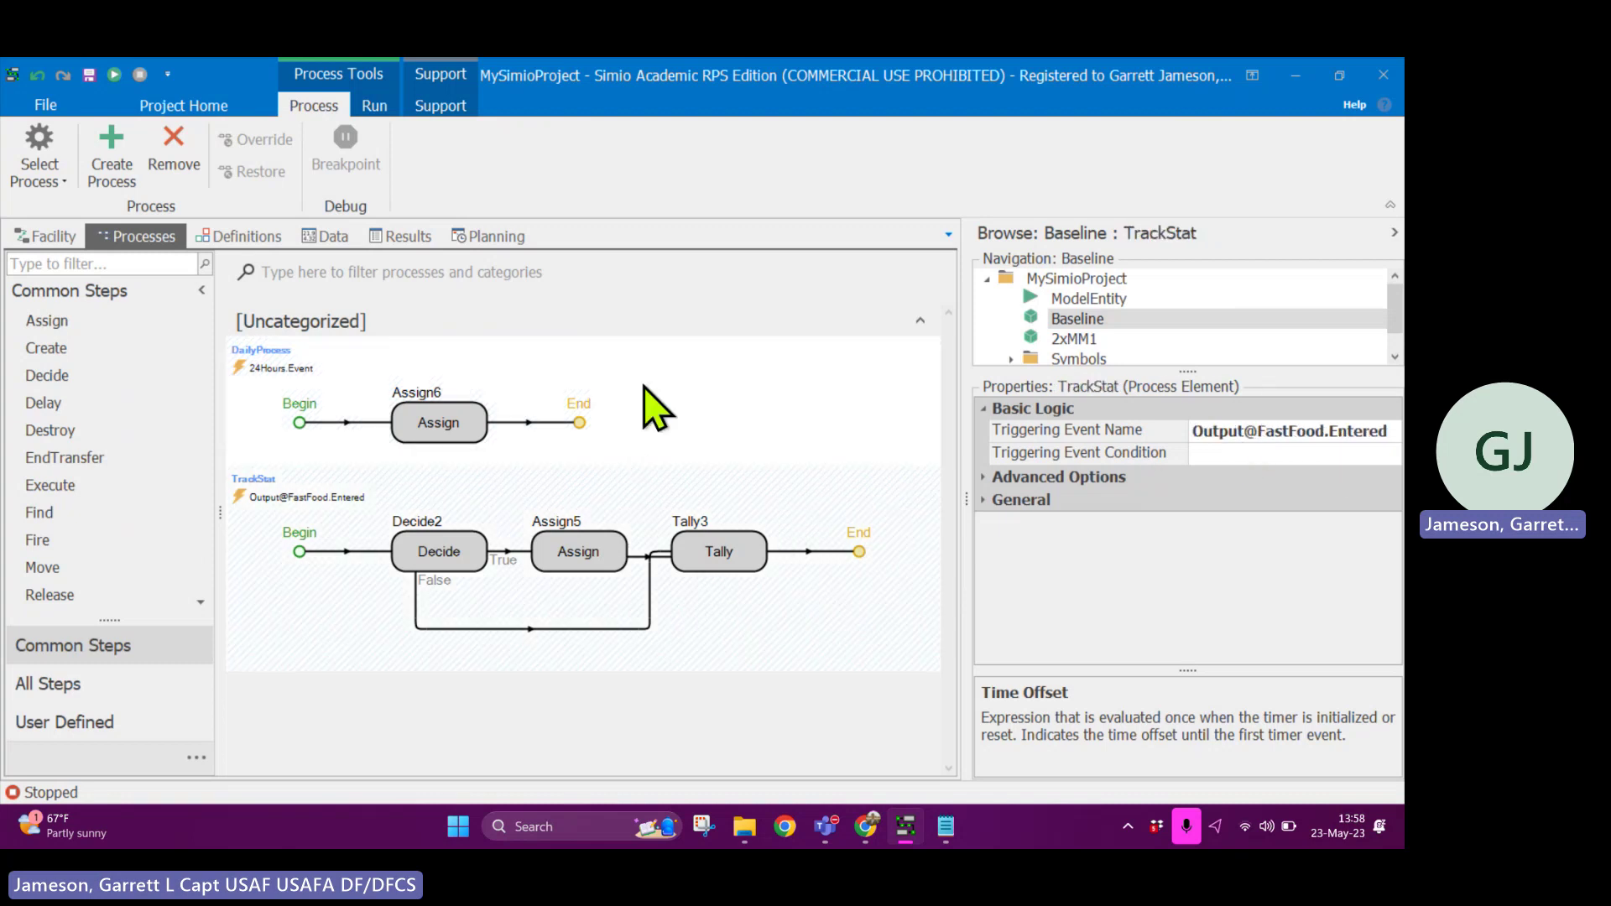
click(686, 396)
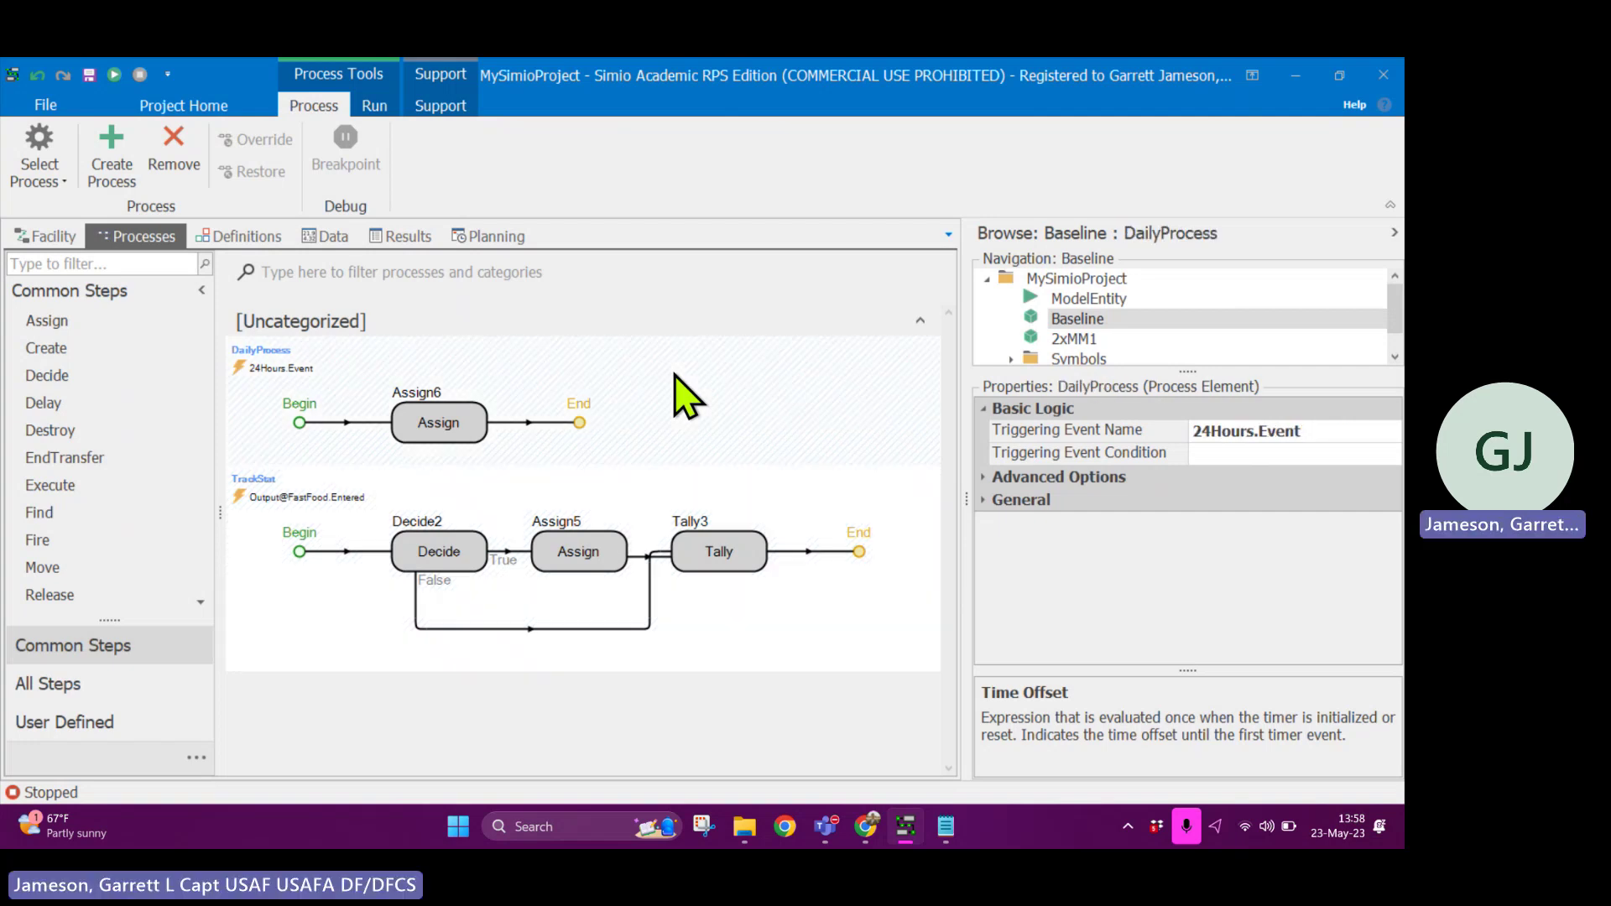
click(53, 237)
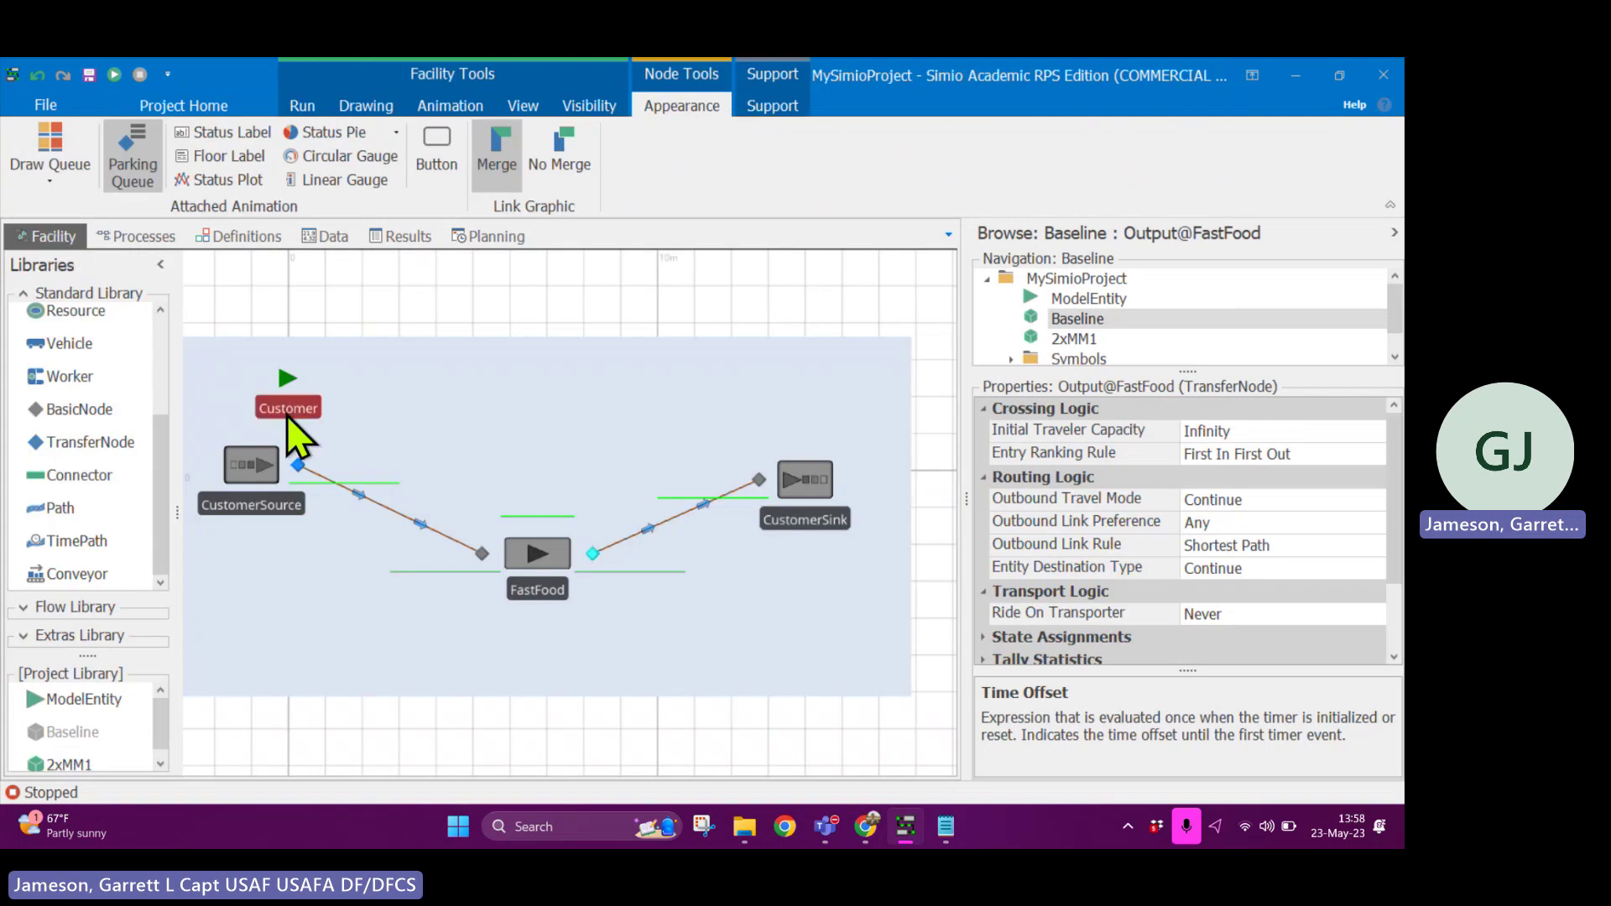
click(255, 466)
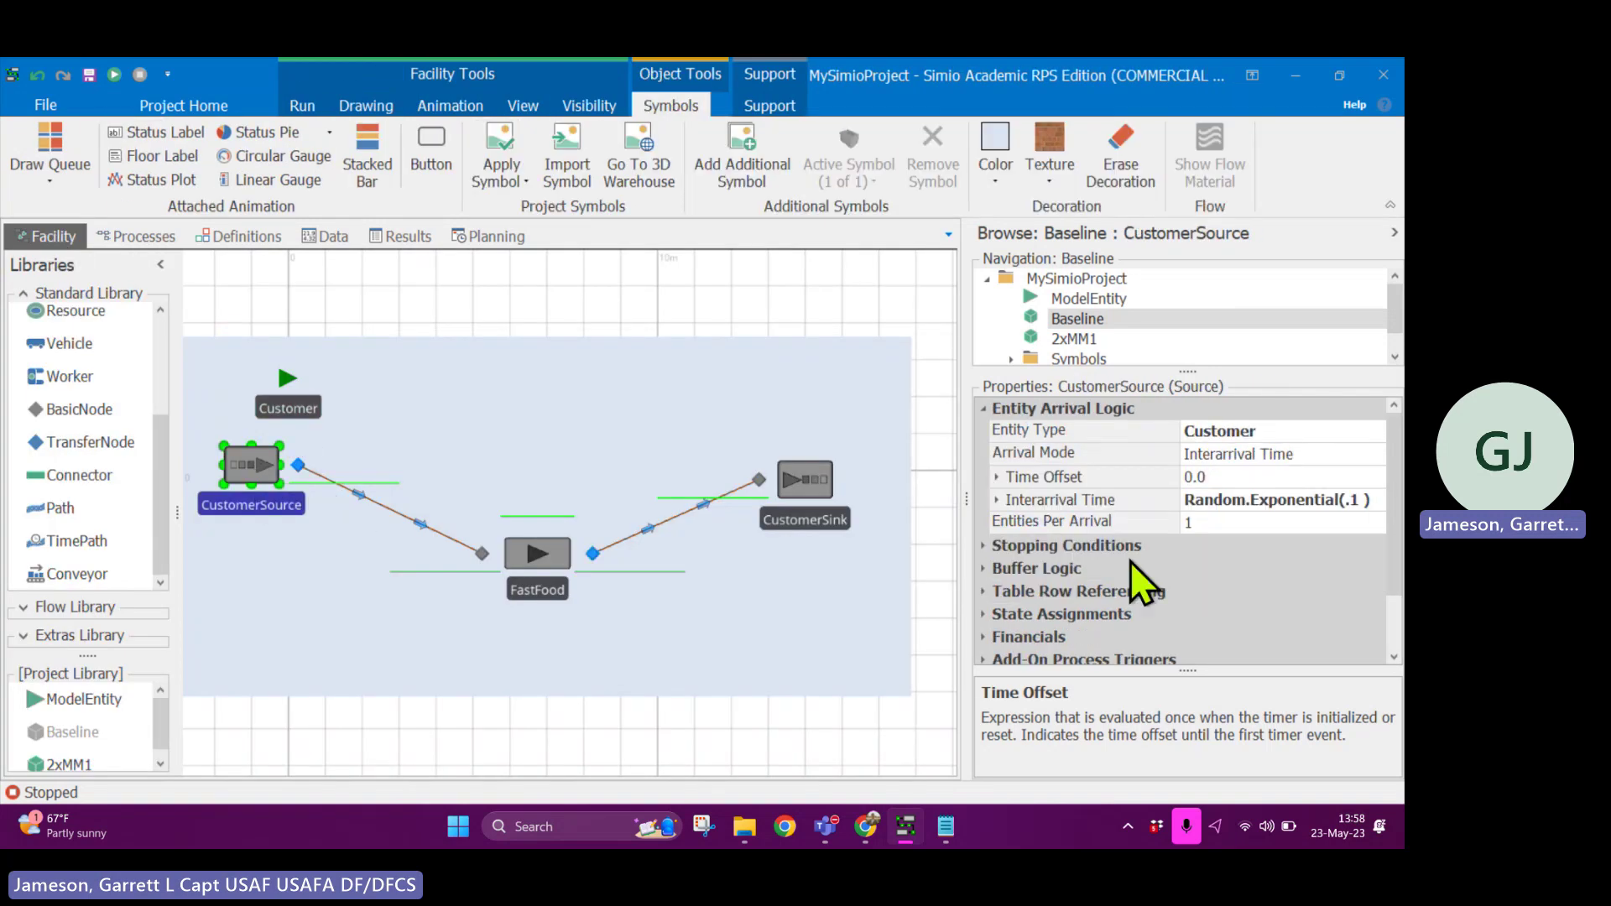
scroll(1124, 578, down, 2)
click(990, 585)
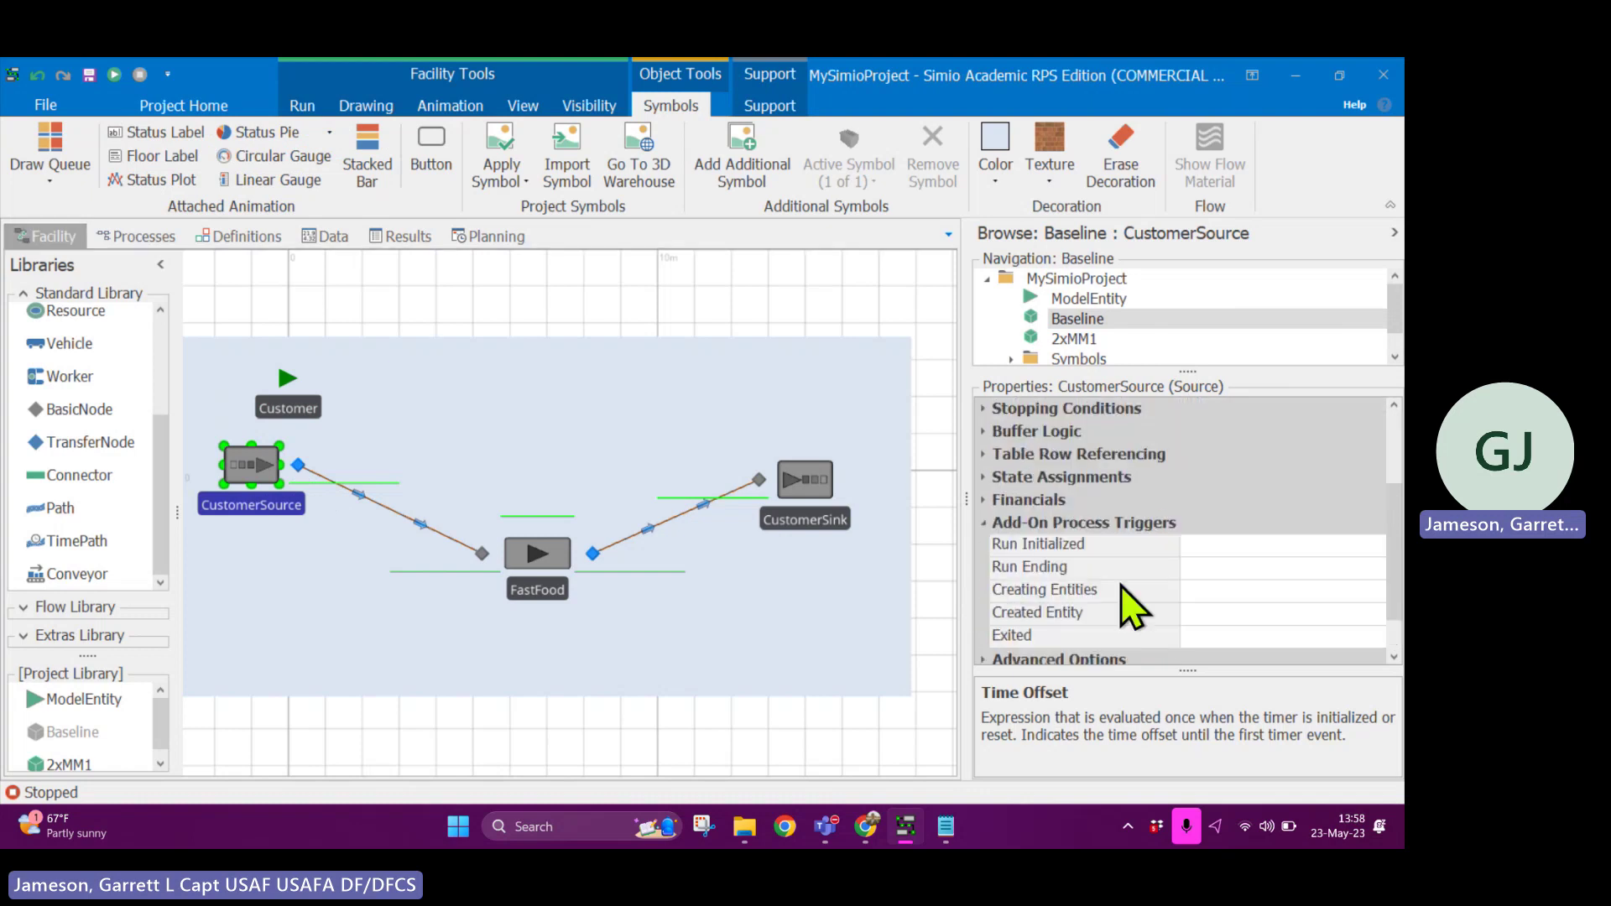
click(1366, 588)
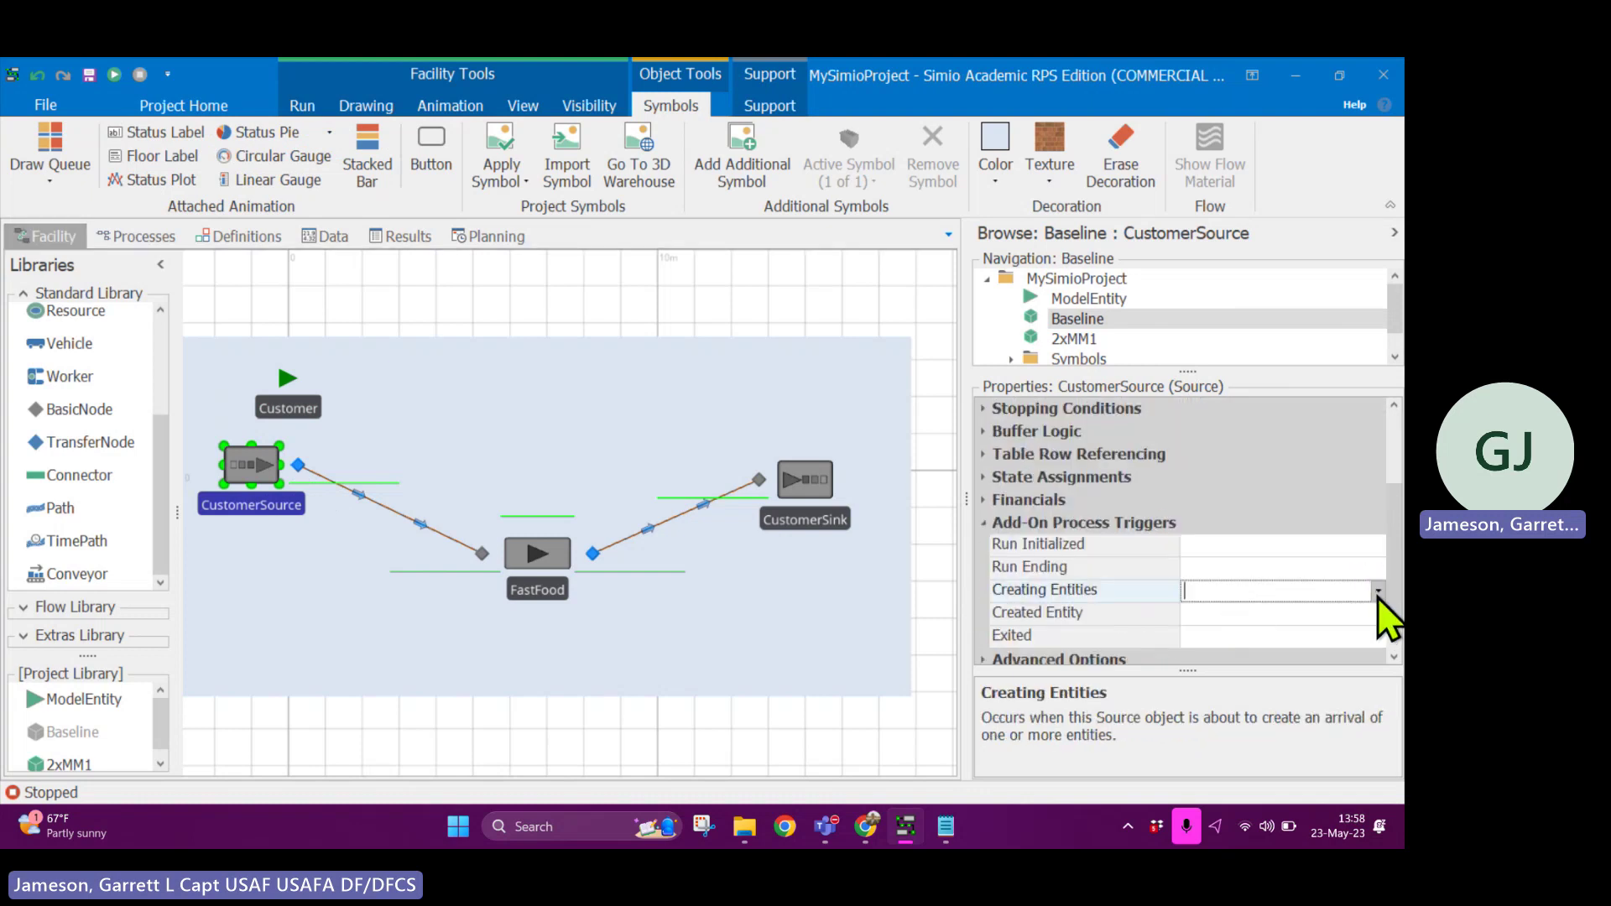
click(1377, 592)
click(1259, 677)
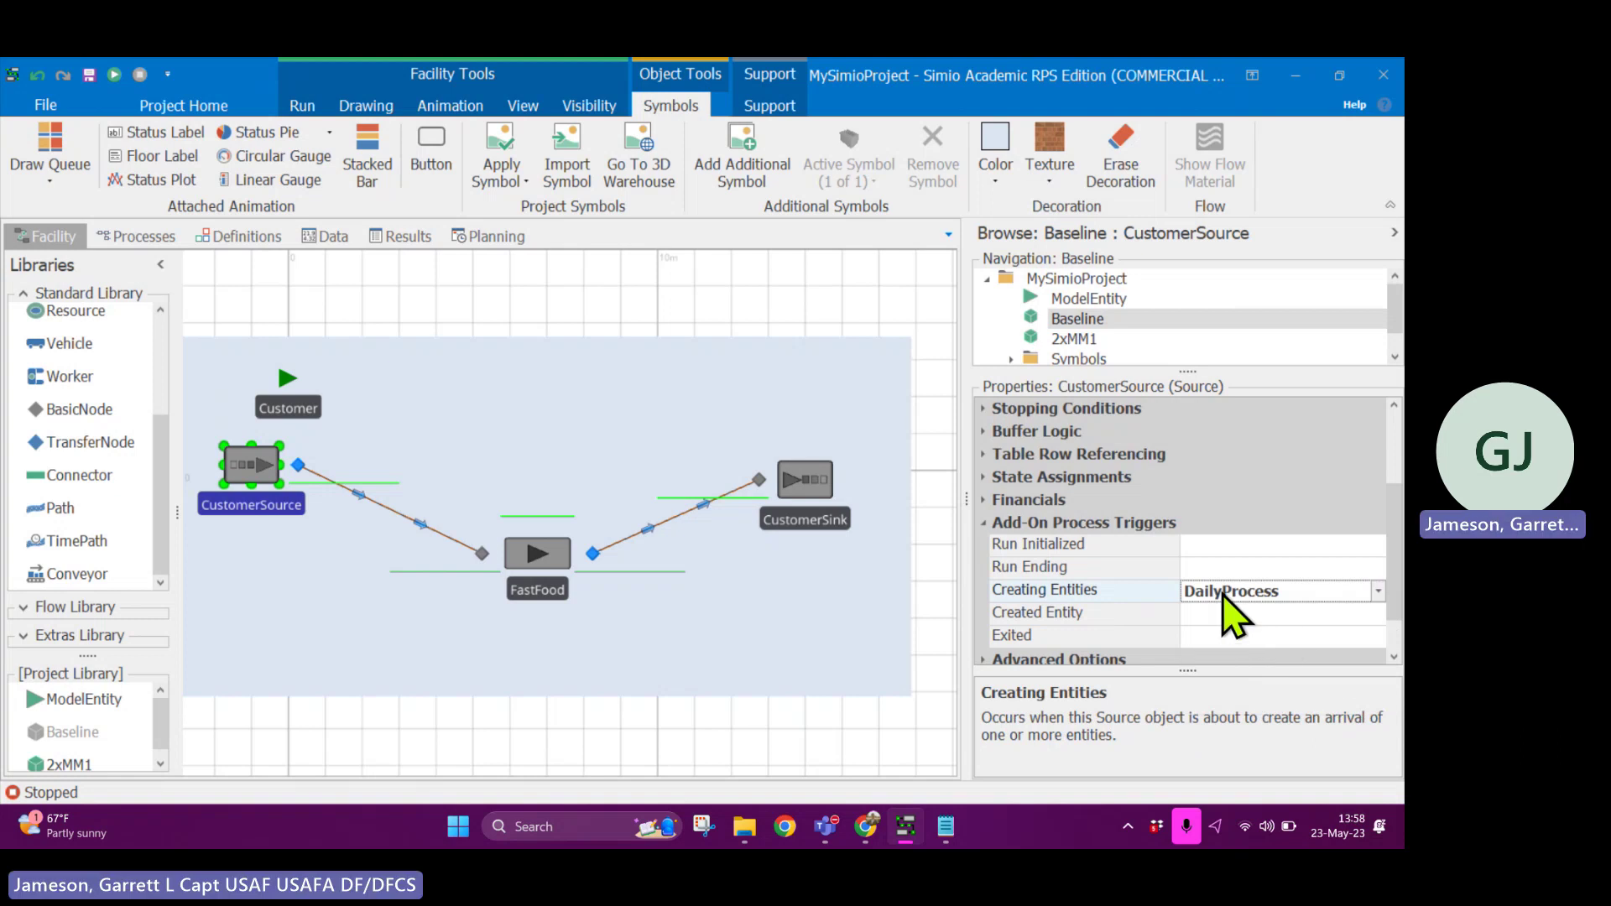